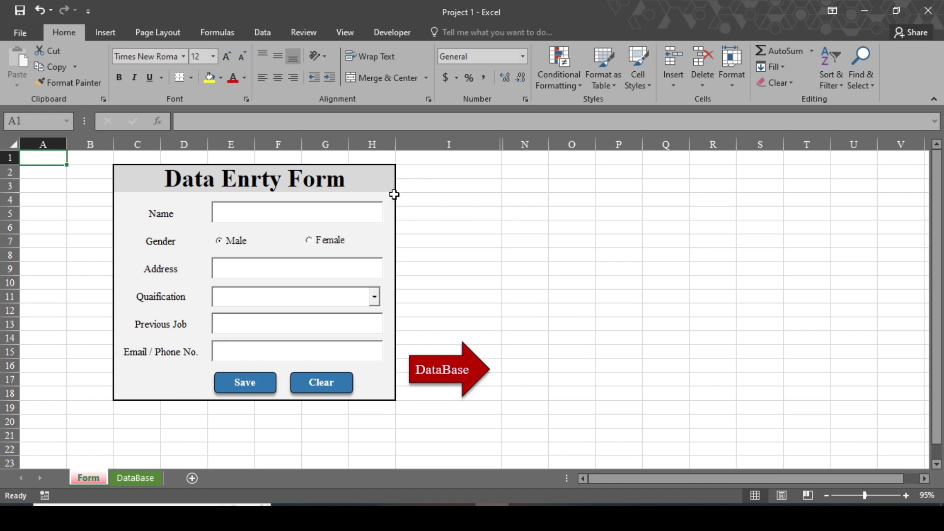
Enter the applicant's full name, mark Male, type address Pokhara and choose Master qualification.
click(305, 214)
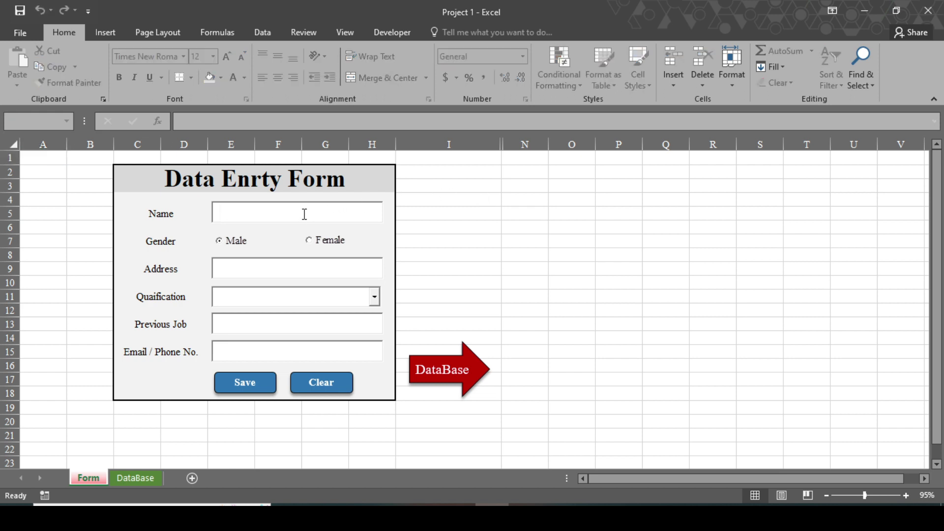
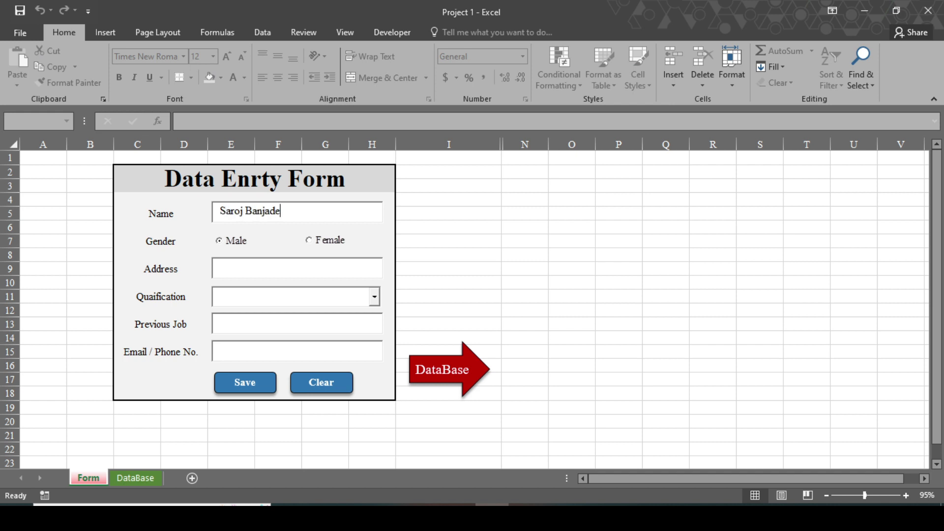
click(245, 243)
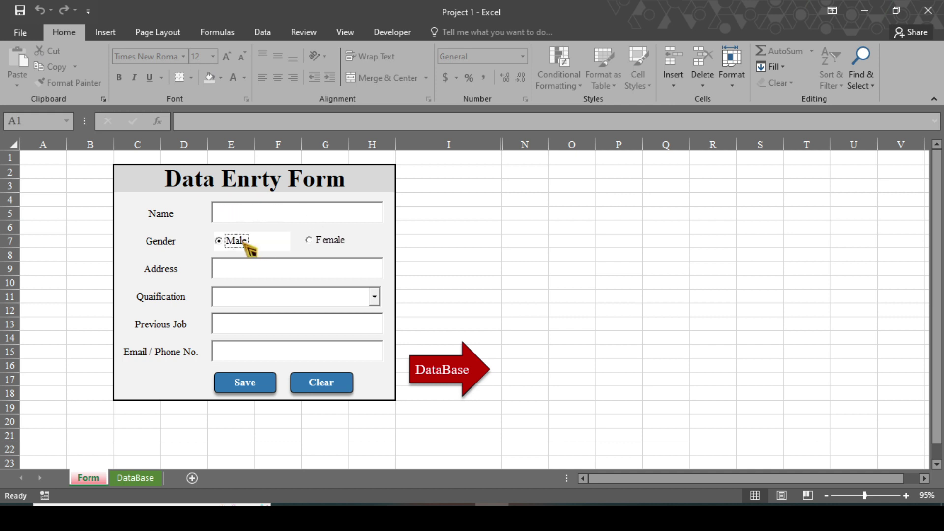
click(233, 272)
text(Pokhara)
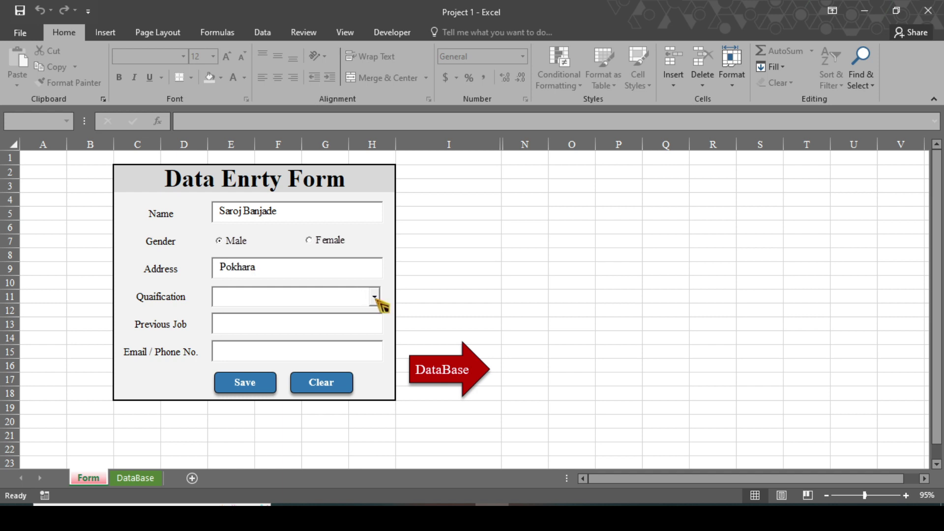
click(377, 297)
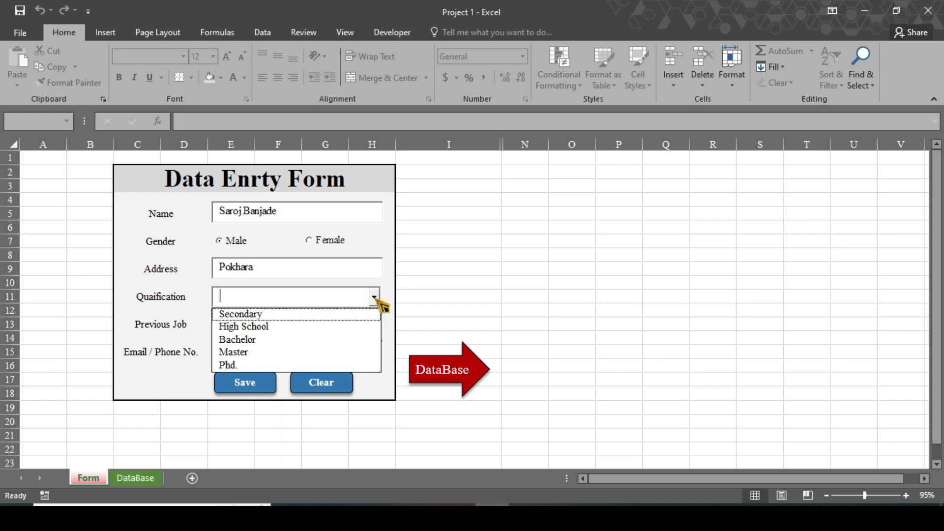
click(247, 351)
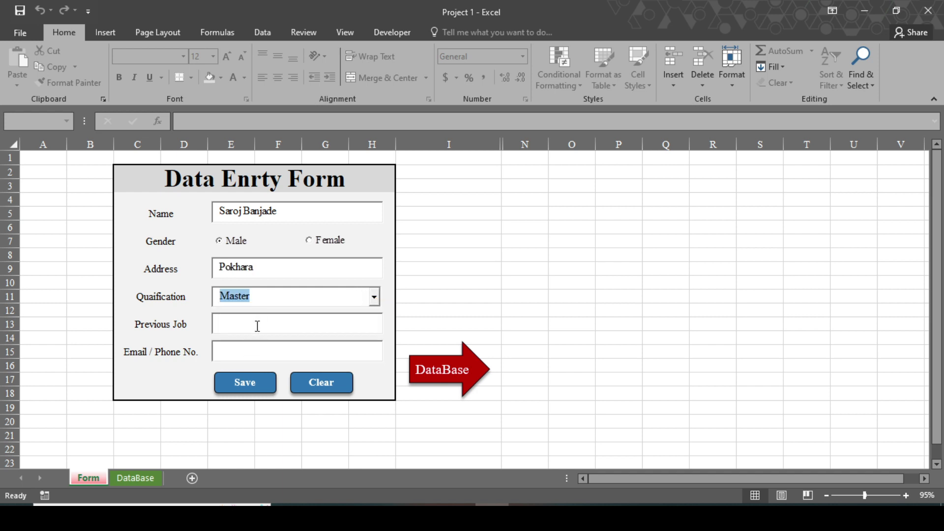
Enter previous job Manager plus the applicant's email and phone number, then save the record.
click(257, 324)
text(Manager)
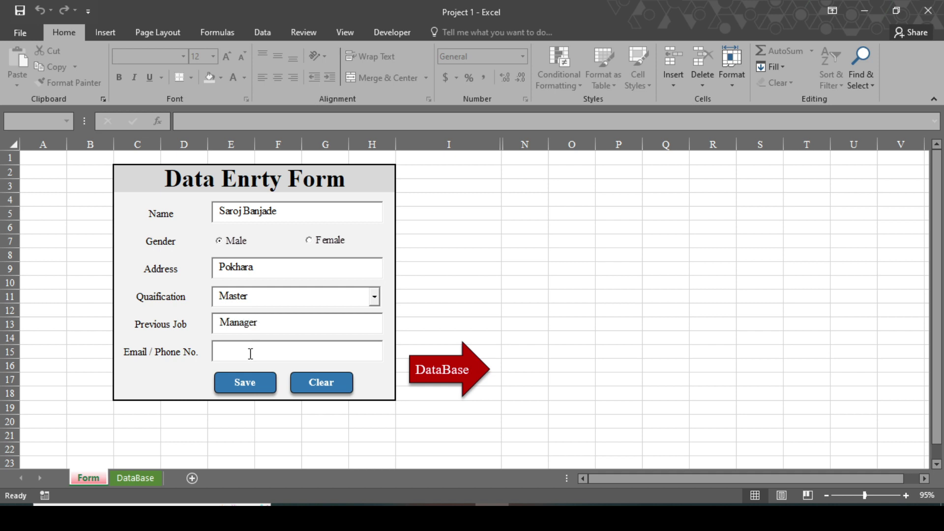
click(251, 354)
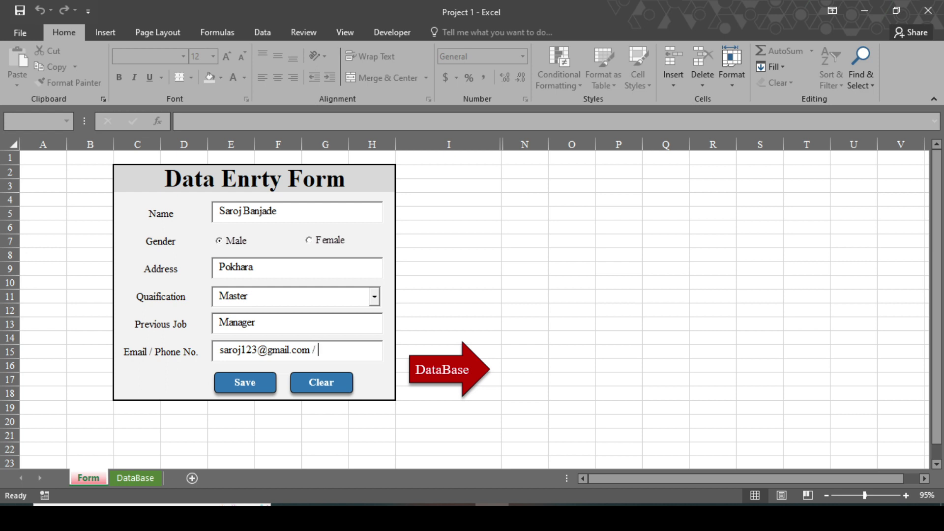
text(9876543210)
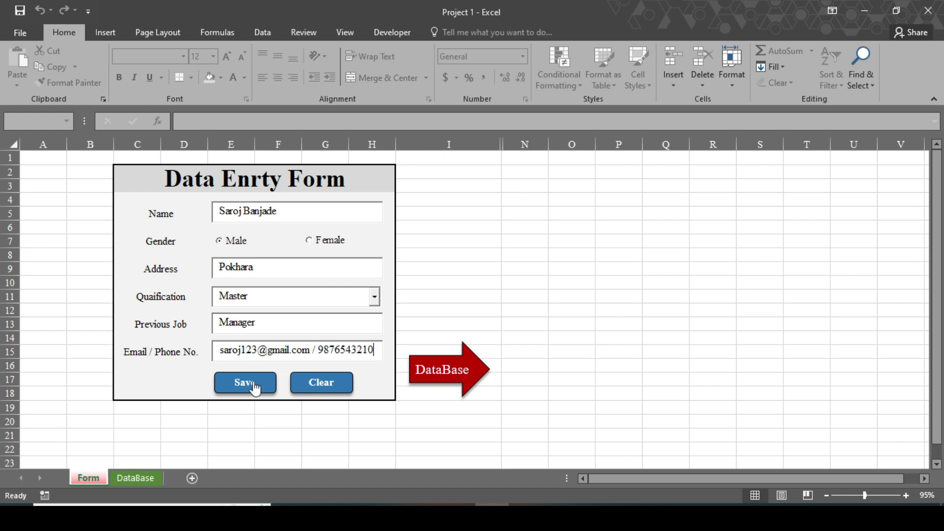
click(254, 388)
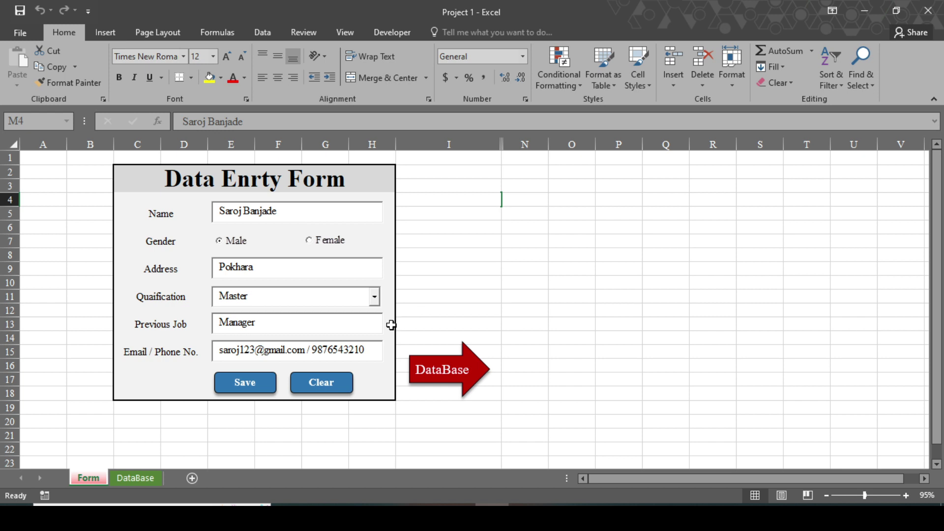
Check the new record in row 4 of the DataBase sheet, then clear the Form sheet fields.
click(460, 375)
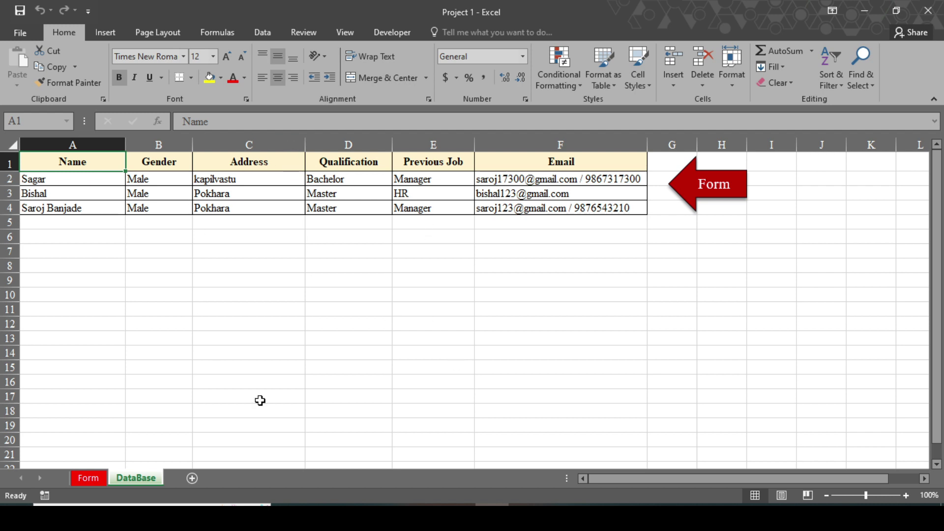
click(708, 186)
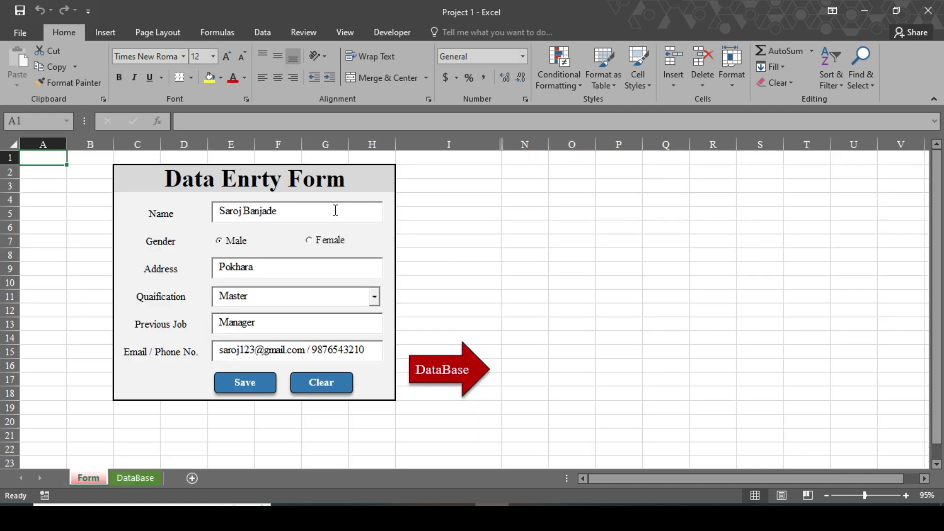
click(328, 389)
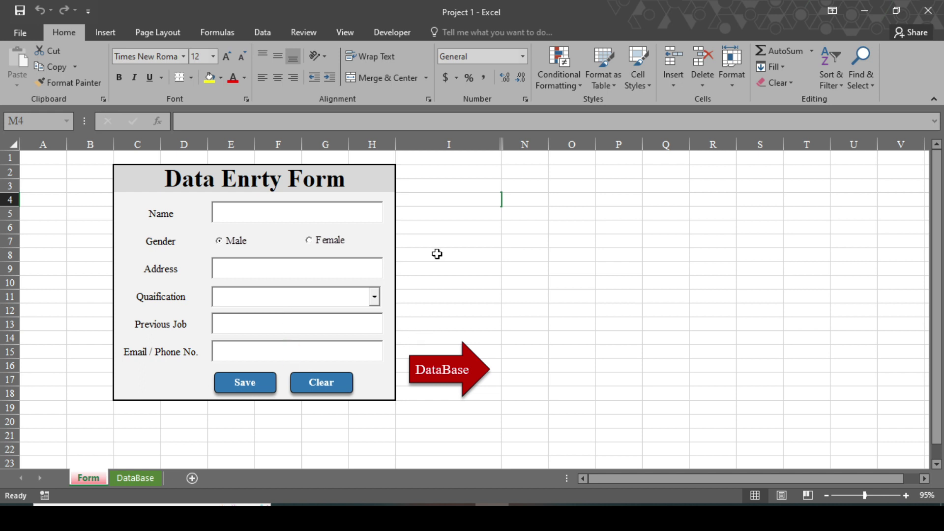
Create a new blank workbook with Ctrl+N.
key(ctrl+n)
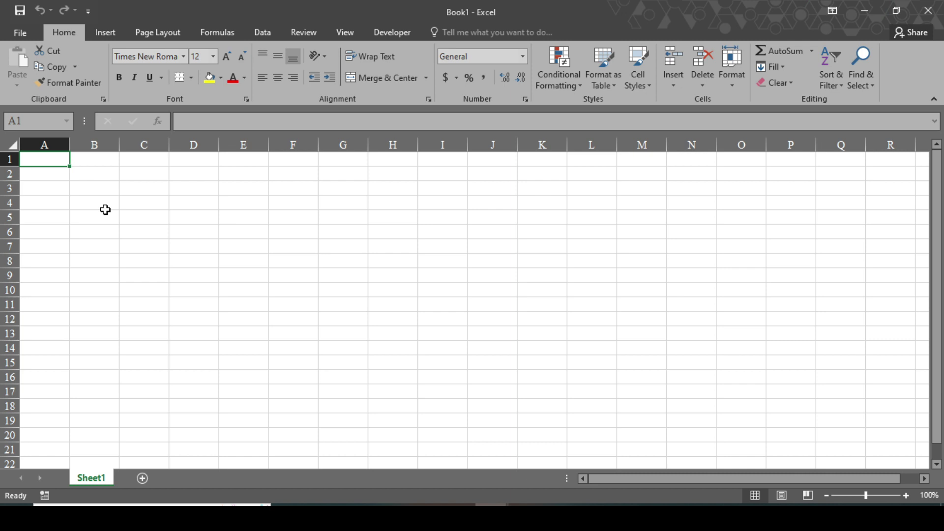
Save the workbook to the Desktop as Book11 in Excel Macro-Enabled Workbook format.
click(20, 34)
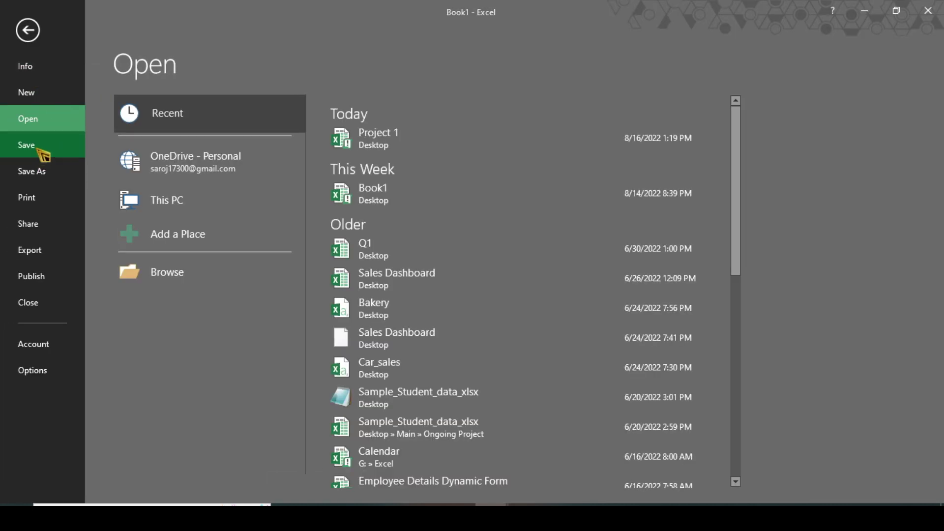
click(39, 150)
click(200, 151)
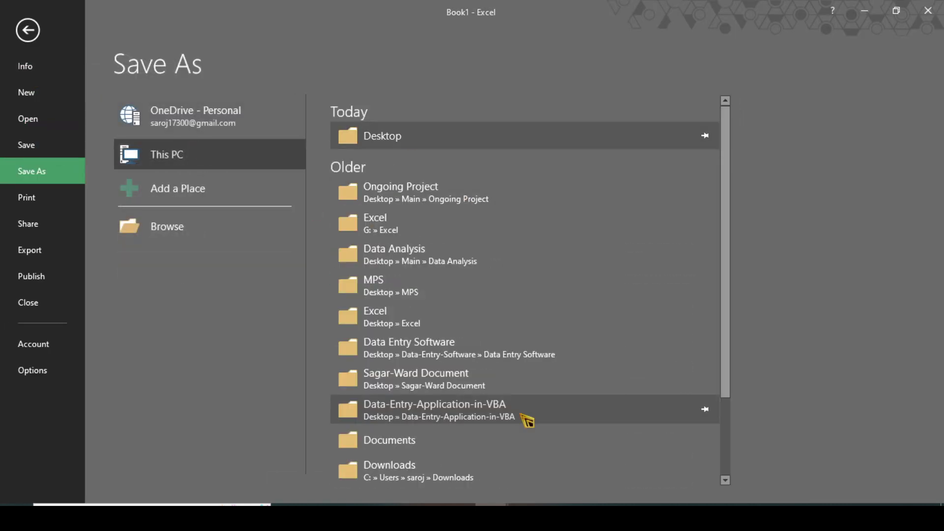
click(374, 135)
click(146, 236)
text(11)
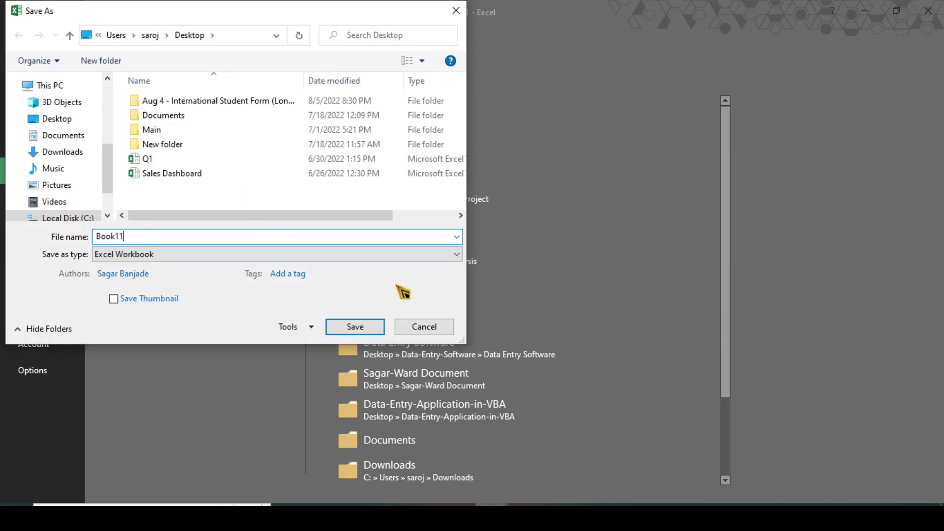
click(457, 256)
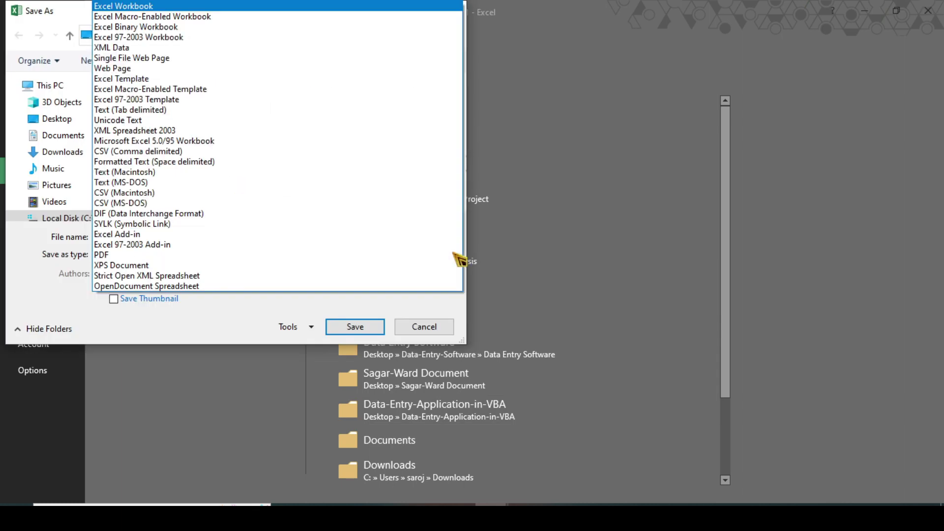
click(214, 17)
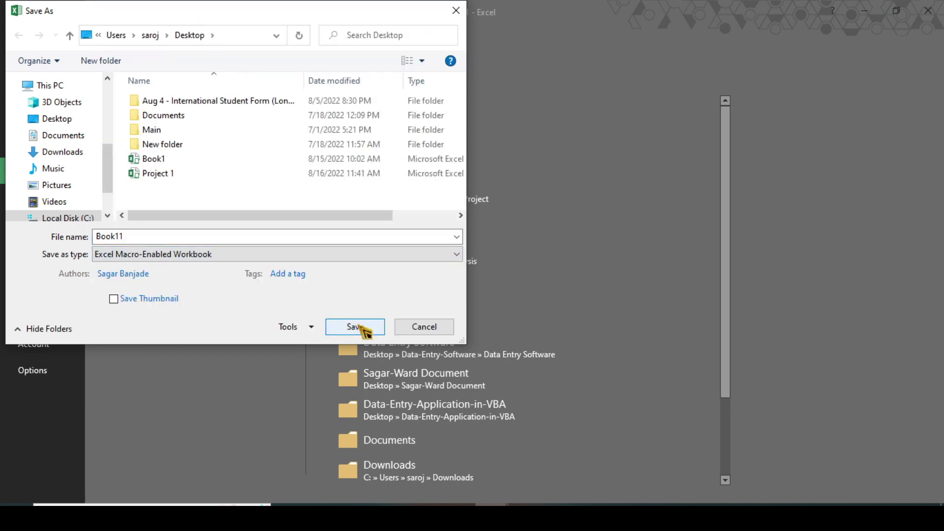
click(365, 328)
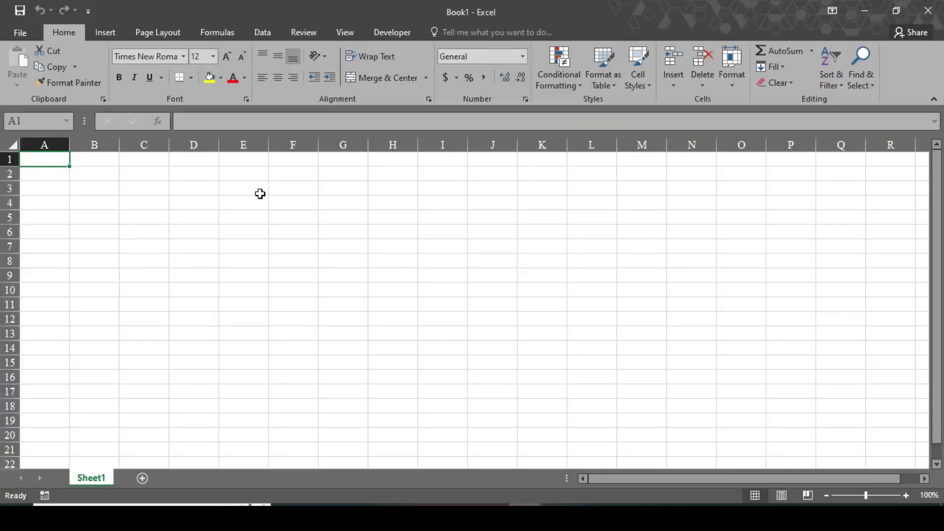
Enable the Developer tab under Main Tabs in Customize Ribbon options.
click(392, 33)
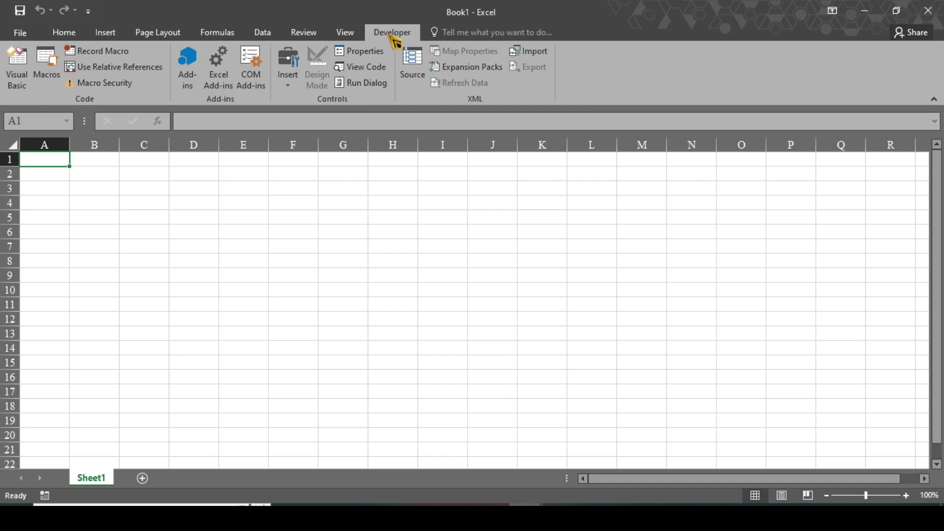
click(21, 33)
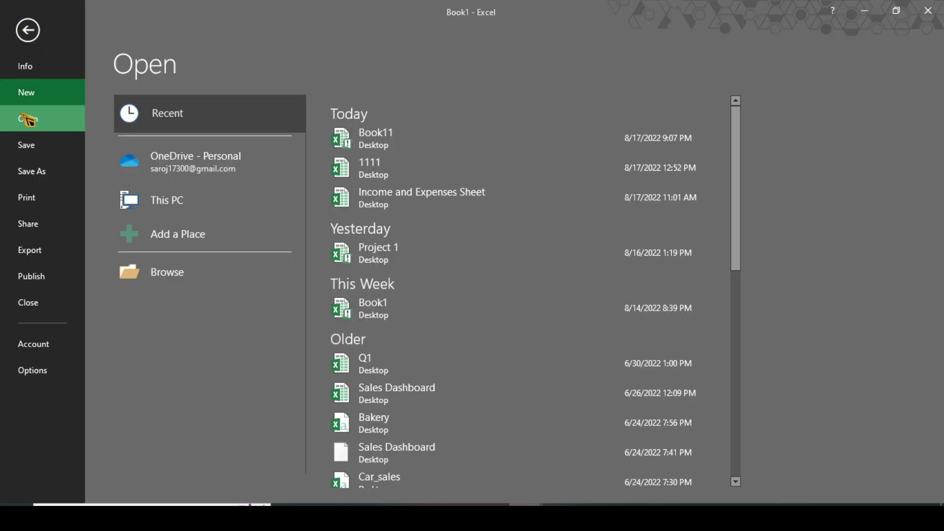
click(32, 370)
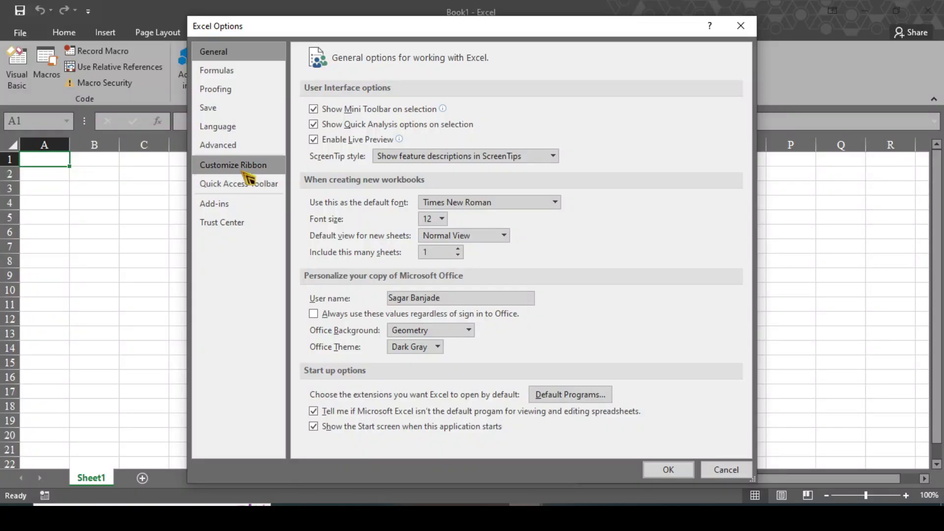
click(243, 169)
click(570, 228)
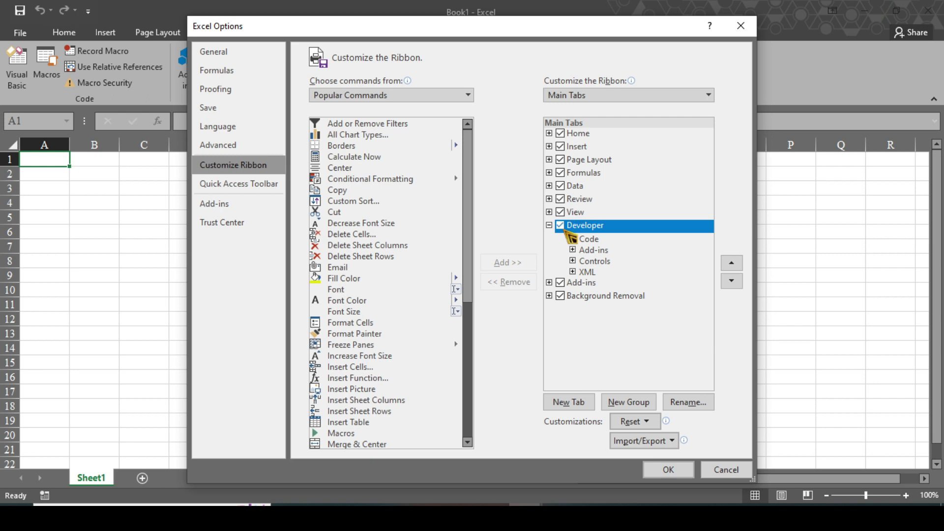
key(Return)
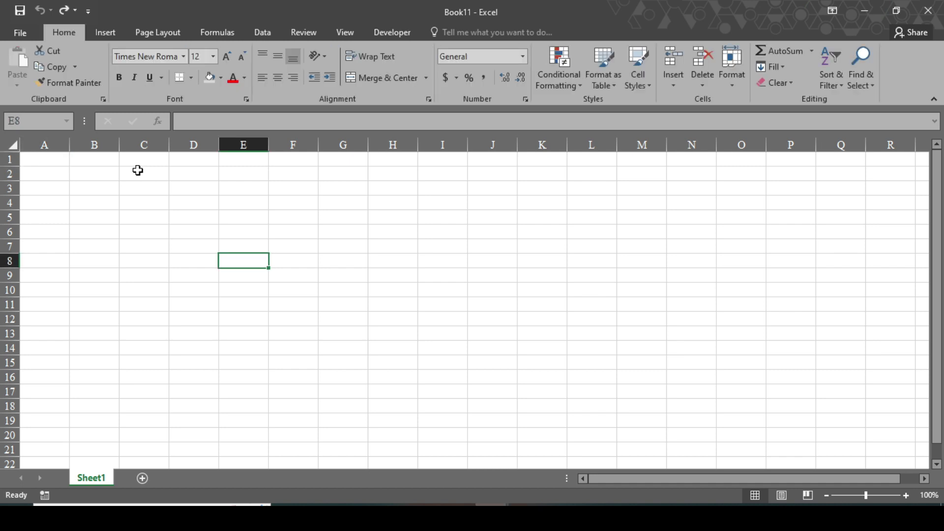
Merge and center C2:H3 and enter the title 'Data Entry Form'.
drag(137, 170, 397, 181)
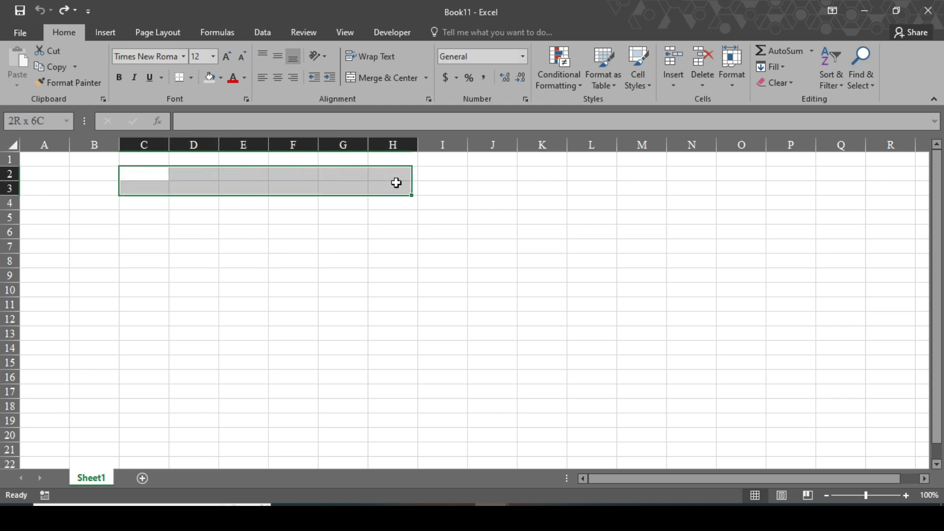
click(382, 83)
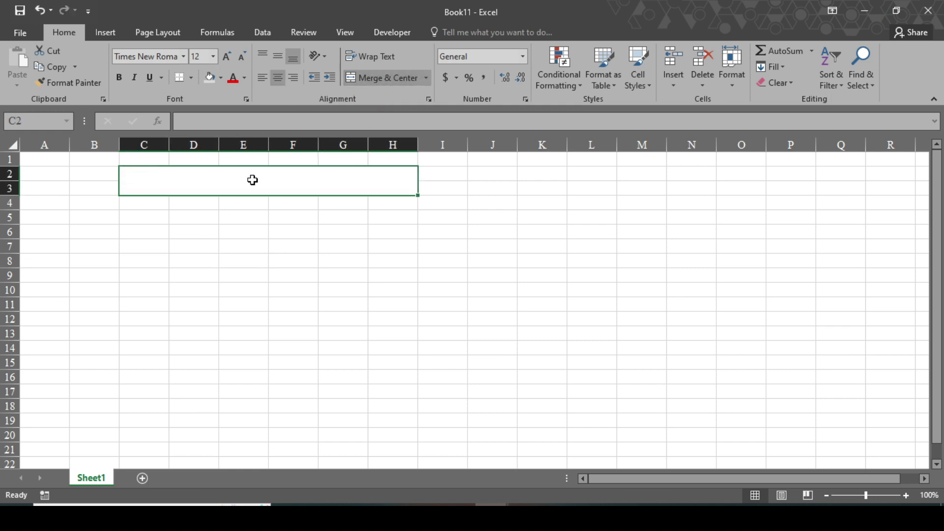
text(D)
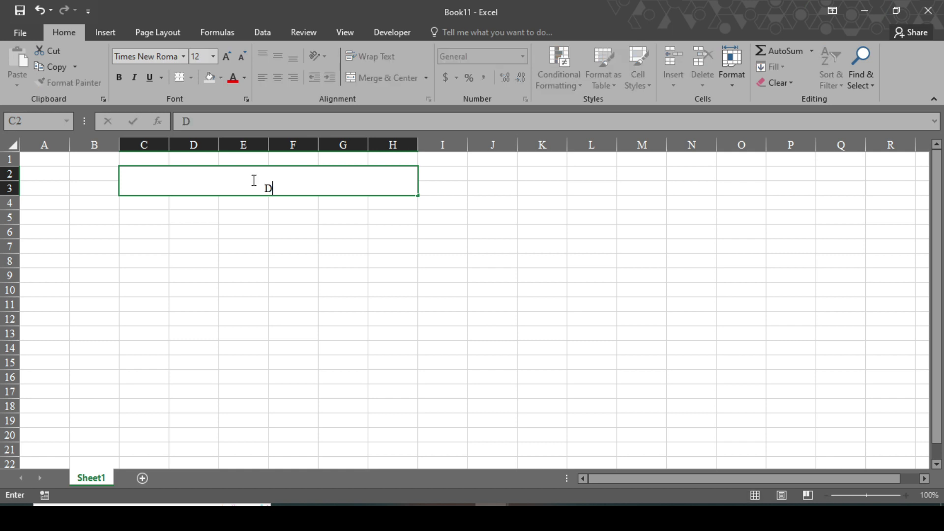
text(ata Entry Form)
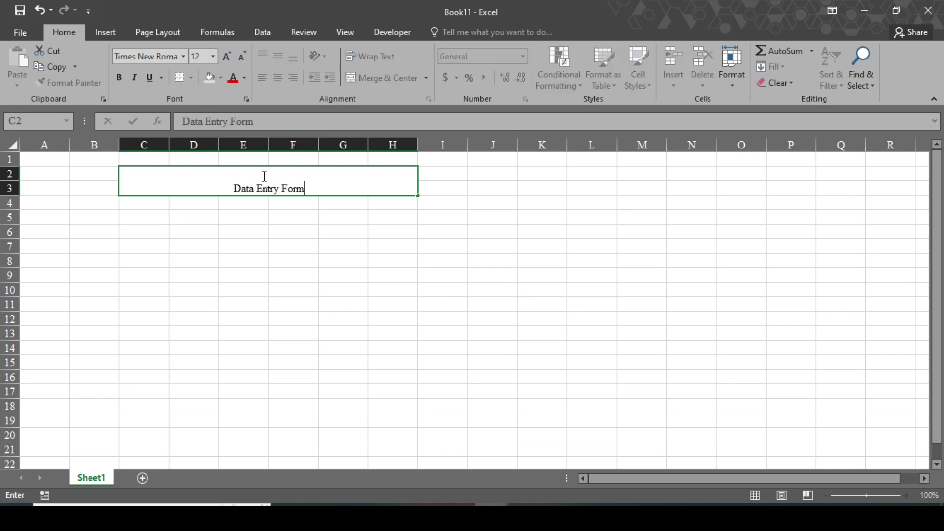
click(246, 275)
Format the title as 24 pt bold, vertically centred, with a light grey fill.
click(211, 170)
click(214, 56)
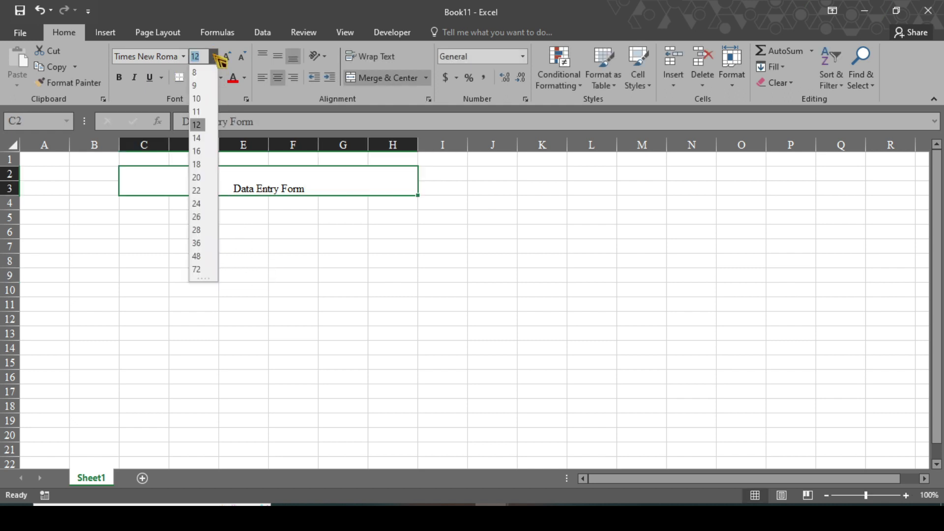
click(207, 183)
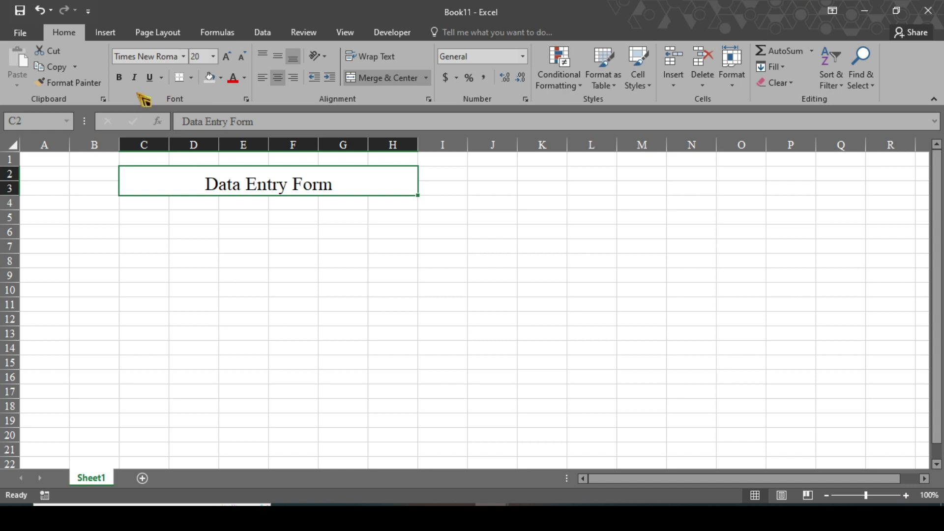
click(119, 78)
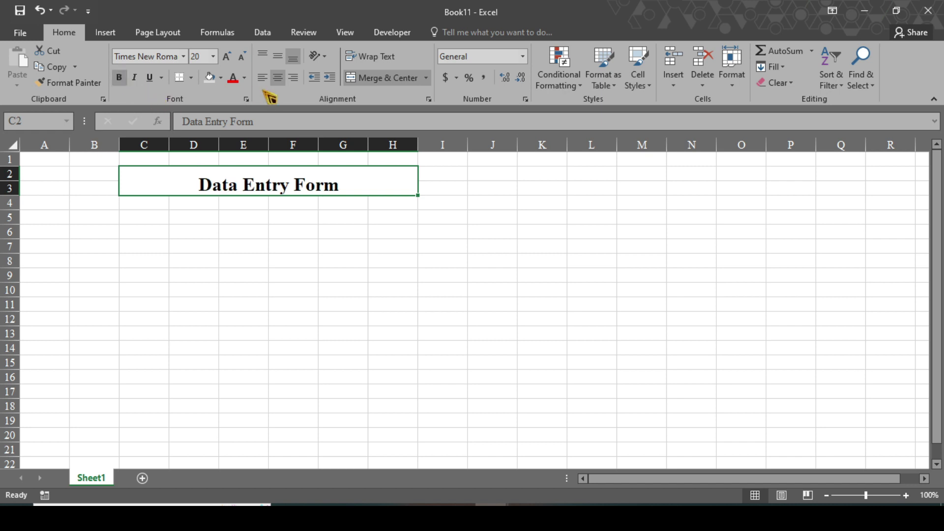
click(278, 57)
click(214, 58)
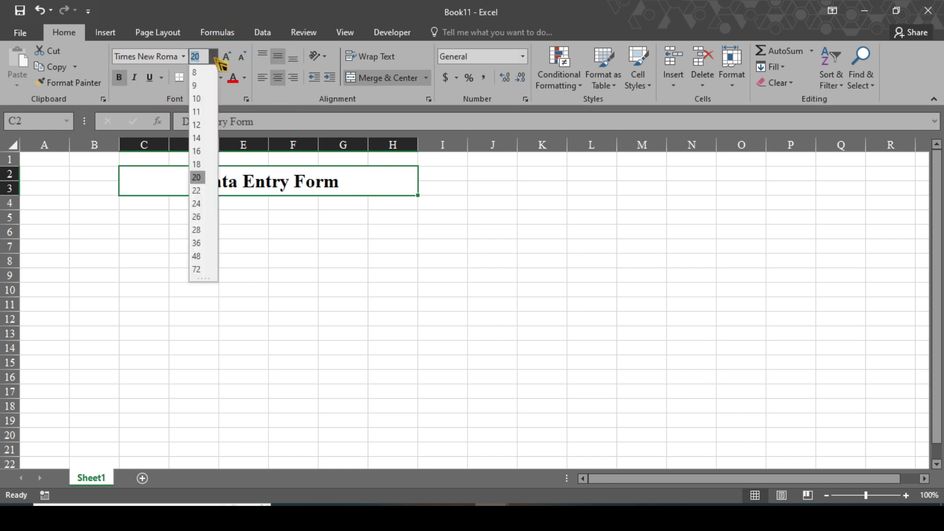
click(197, 204)
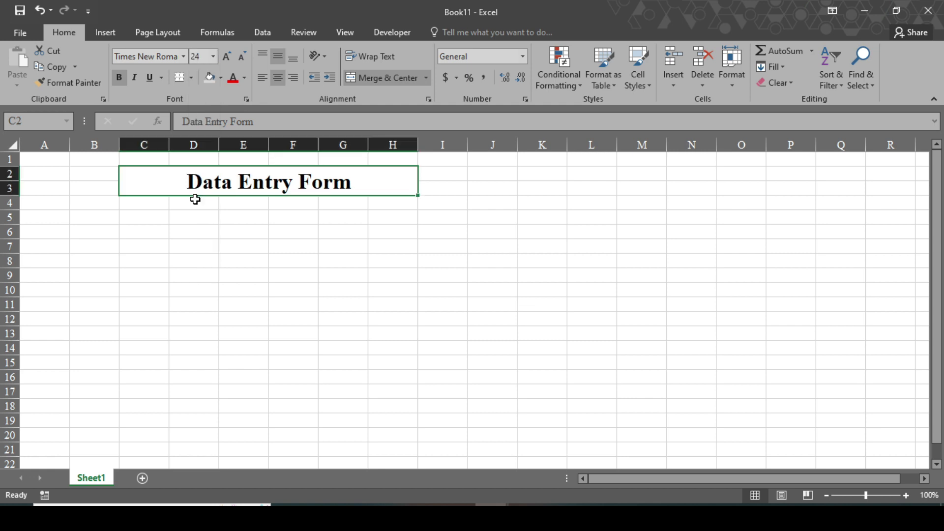
click(222, 78)
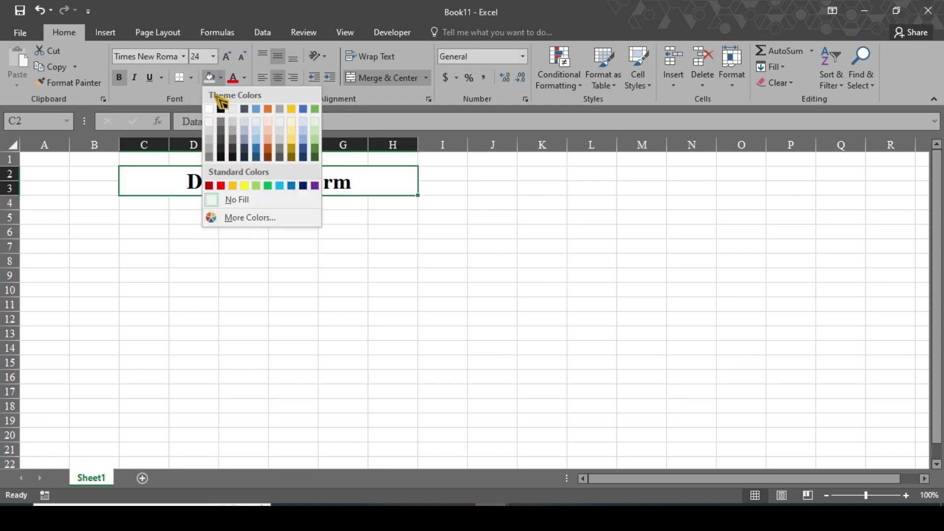
click(210, 131)
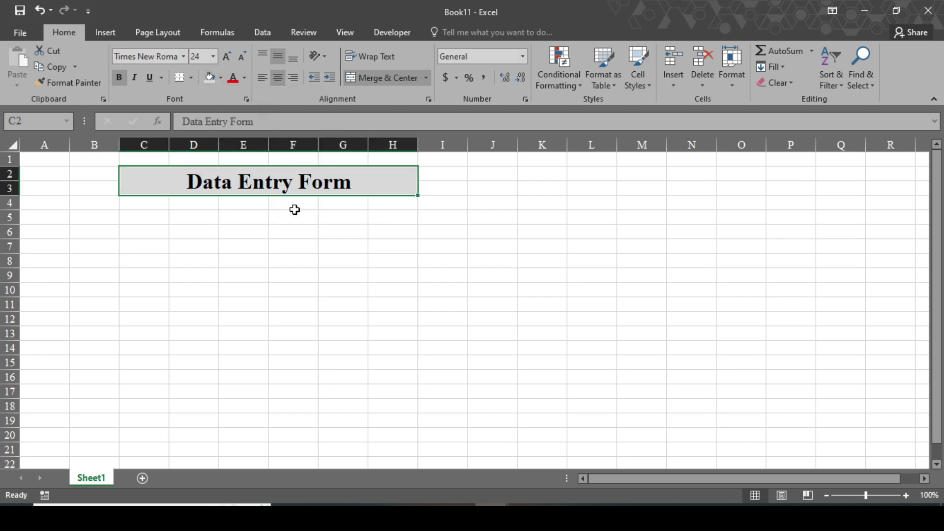
Merge C5:D5 as a 'Name' label and paste copies into C7, C9, C11, C13 and C15.
drag(154, 216, 201, 216)
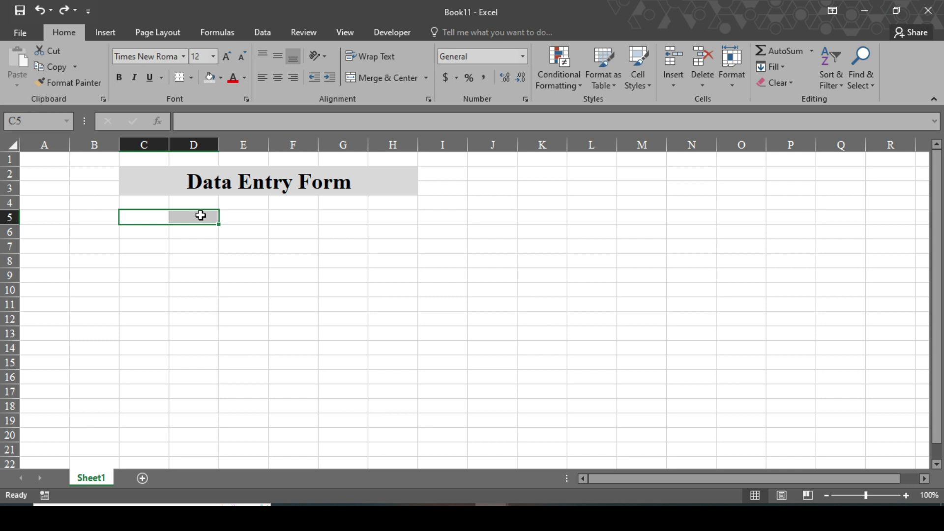
click(407, 80)
text(Name)
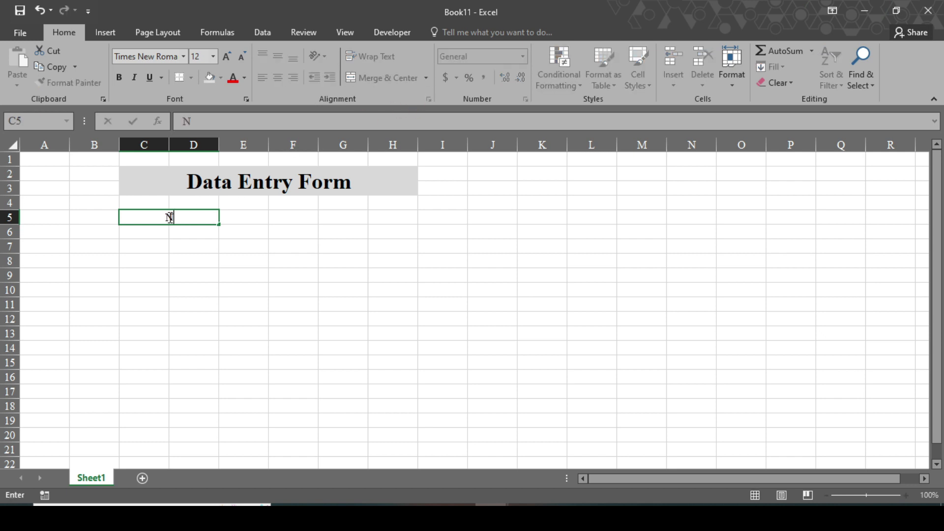
click(205, 247)
click(194, 222)
key(ctrl+c)
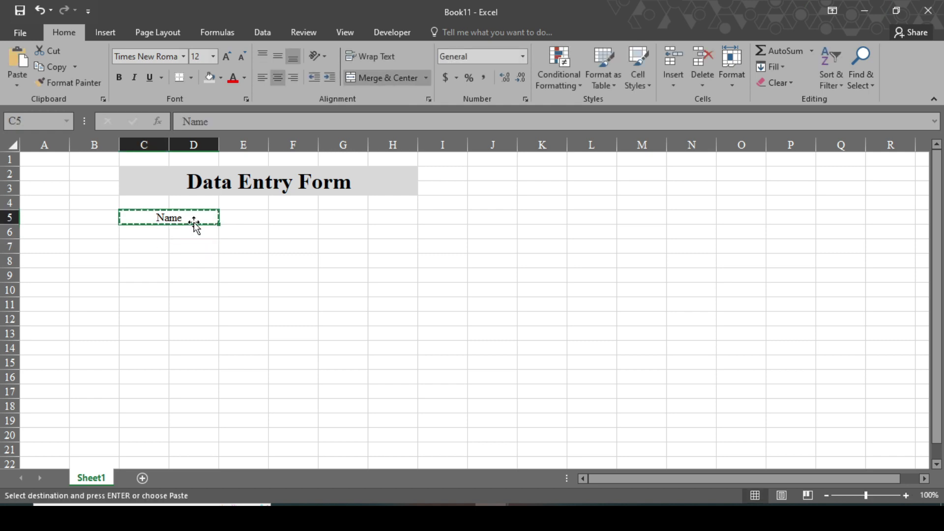
click(149, 246)
key(ctrl+v)
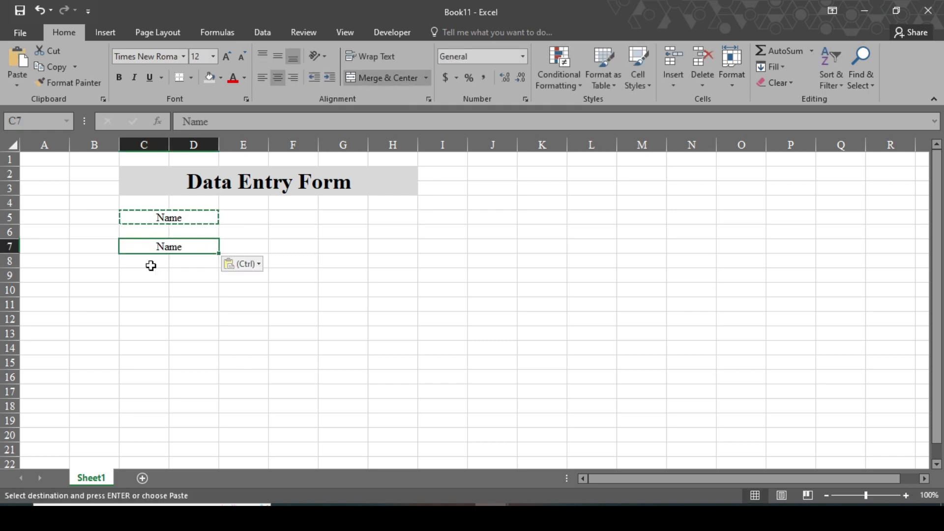
click(150, 276)
key(ctrl+v)
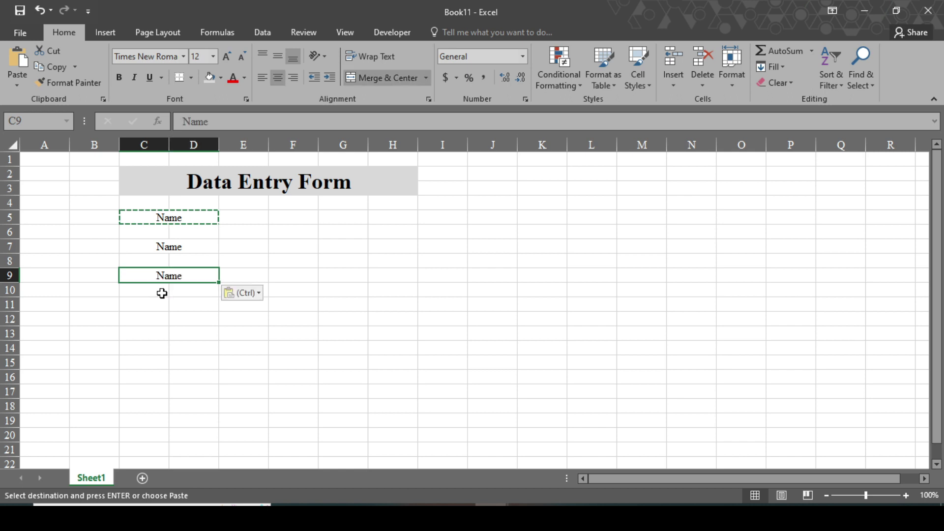
click(154, 304)
key(ctrl+v)
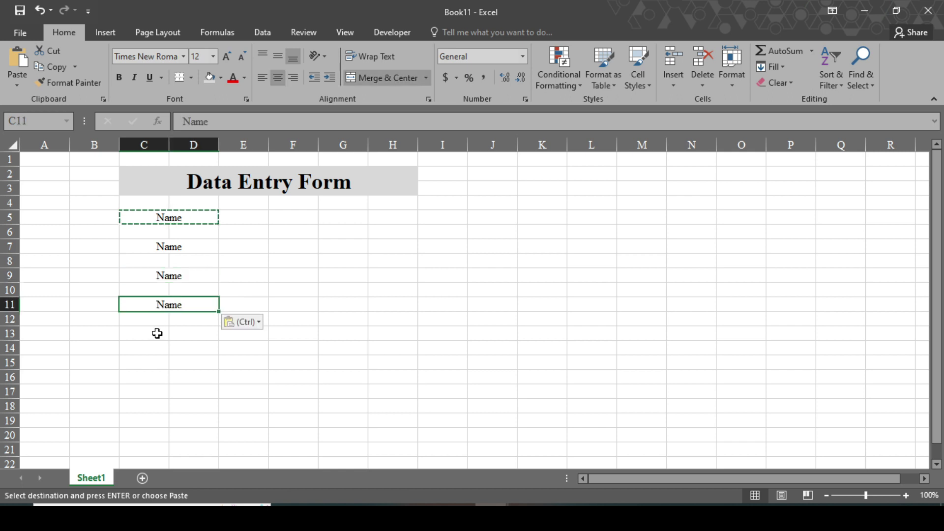
click(156, 334)
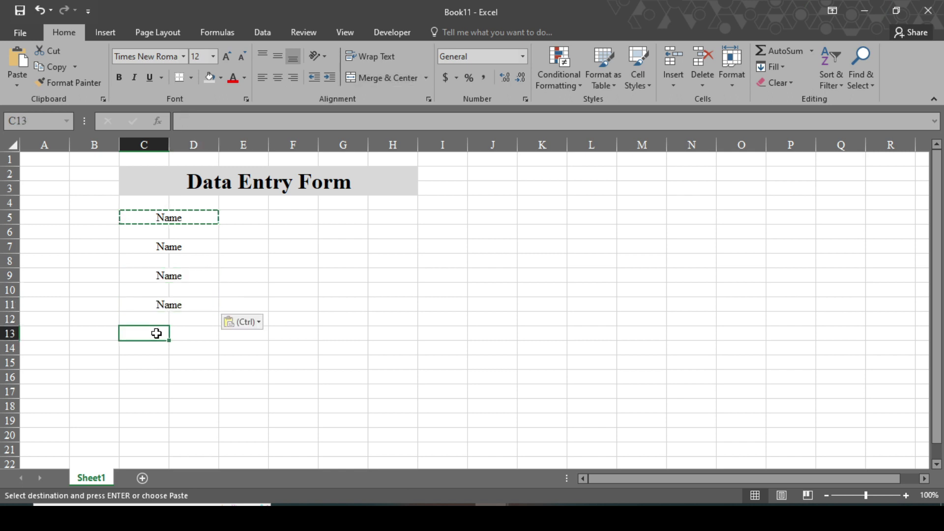
key(ctrl+v)
click(155, 366)
key(ctrl+v)
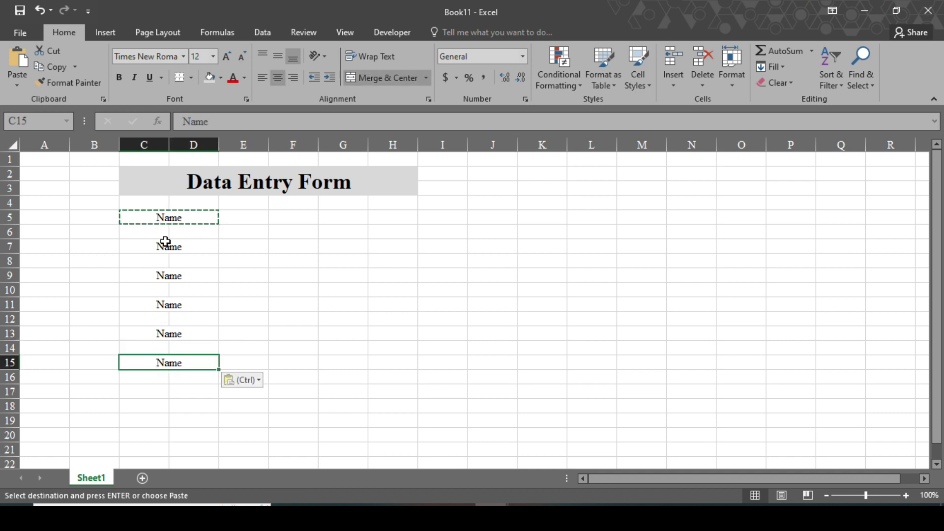
Rename the copied labels to Gender, Address, Qualification, Previous Job and Email / Phone No.
click(166, 243)
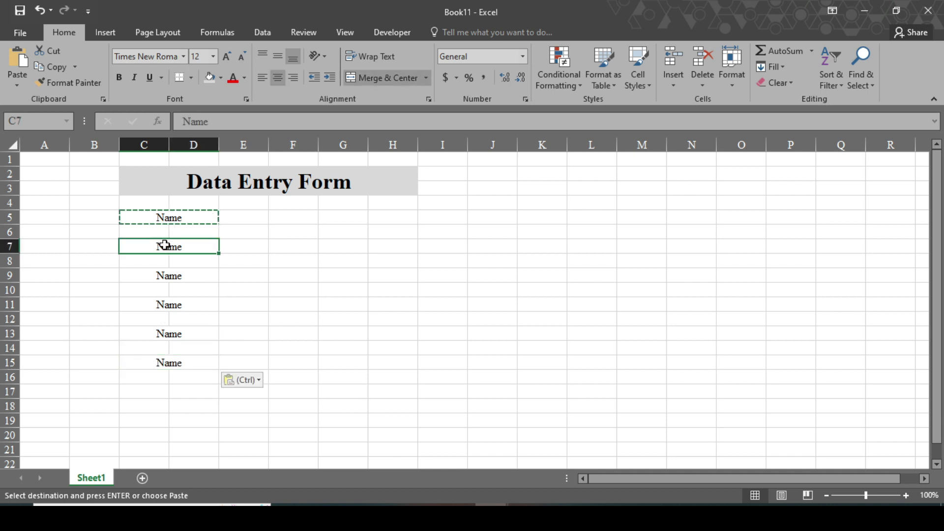
text(Gender)
key(Return)
key(Return)
text(Address)
key(Return)
key(Return)
text(Qualification)
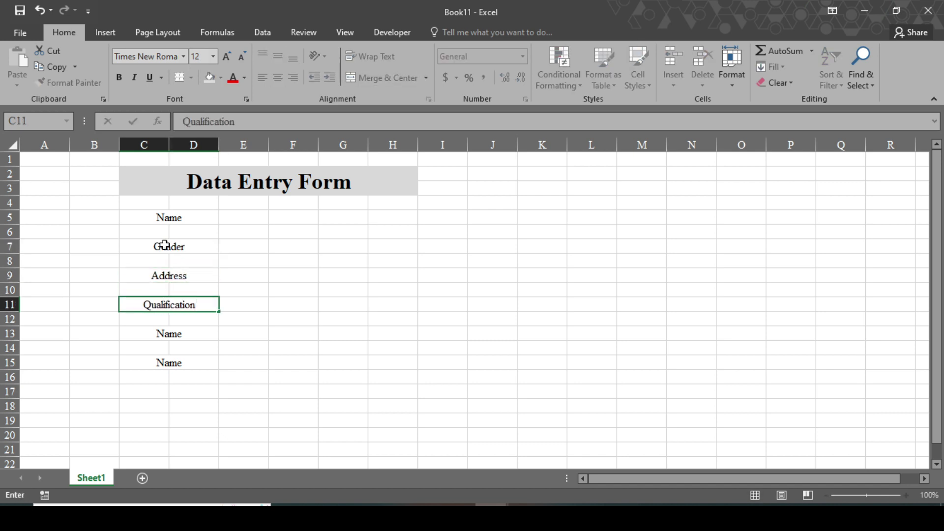
key(Return)
key(Return)
text(Previous Job)
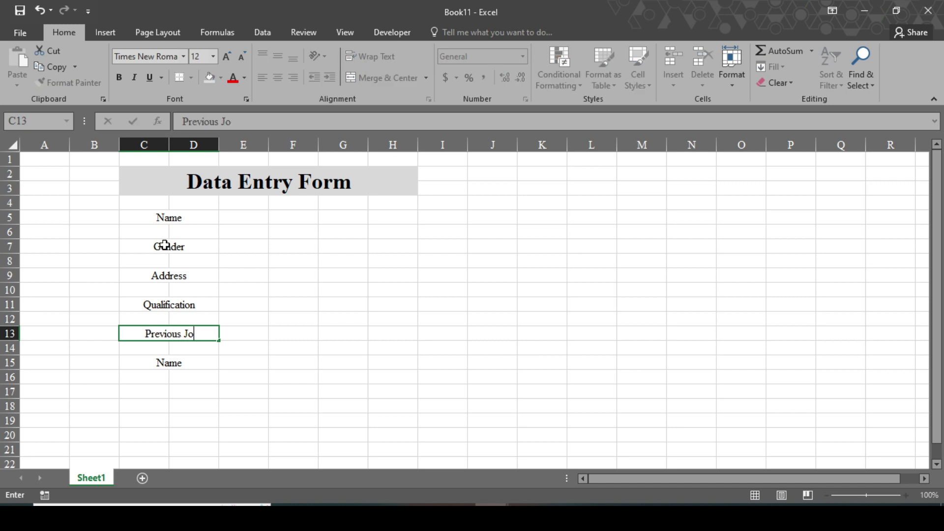
key(Return)
key(Return)
text(Email / Phone No.)
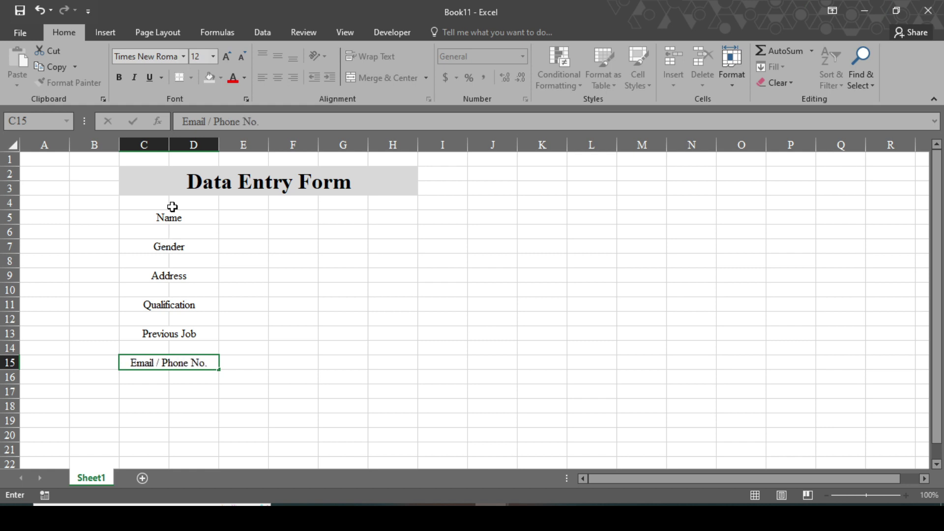
Make all six form labels bold.
ctrl+click(154, 214)
ctrl+click(169, 248)
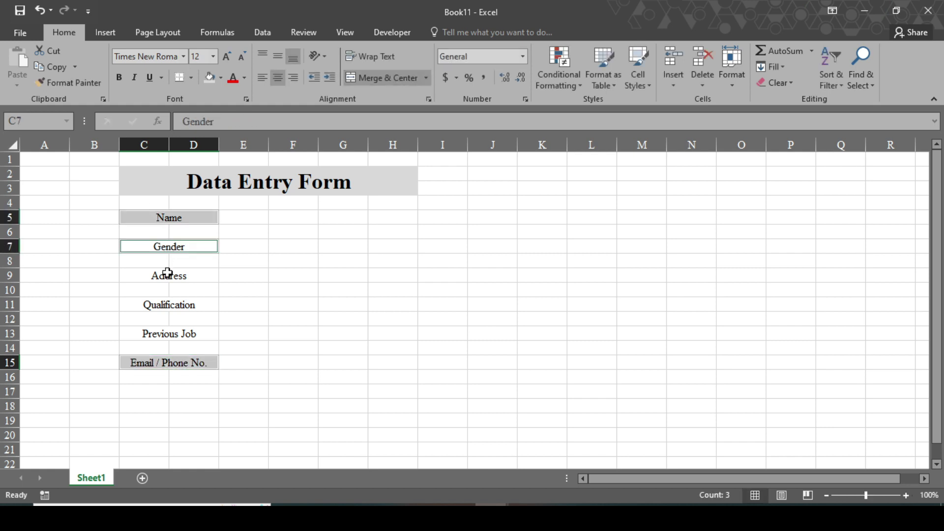
ctrl+click(167, 273)
ctrl+click(170, 308)
ctrl+click(164, 335)
click(119, 77)
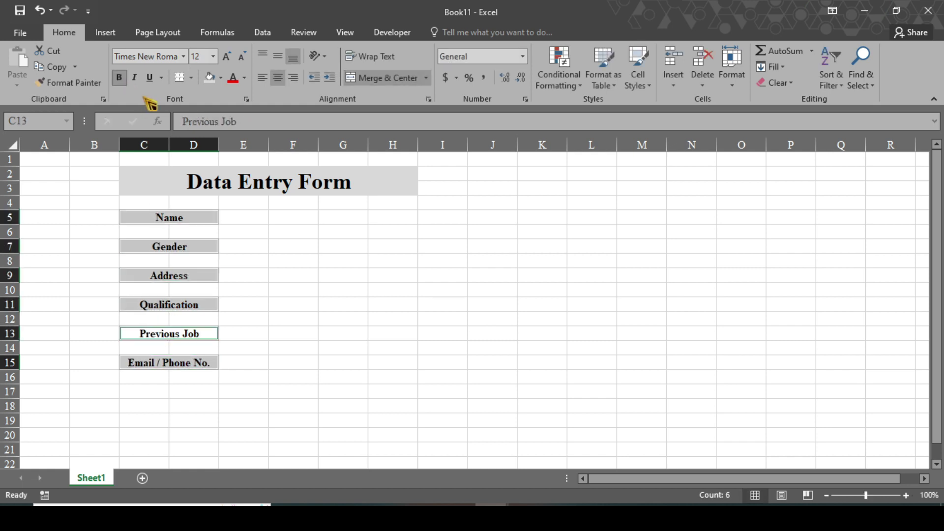
click(301, 256)
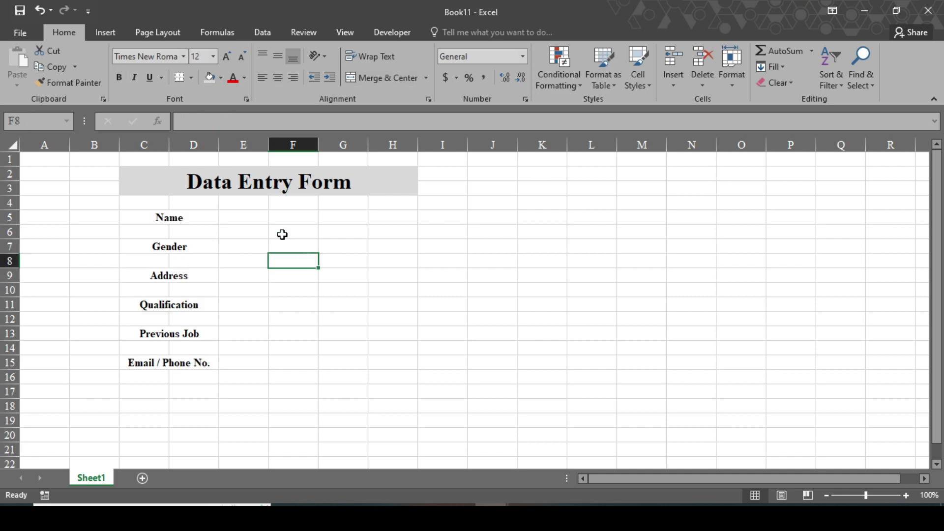
Draw an ActiveX text box beside the Name label.
click(385, 35)
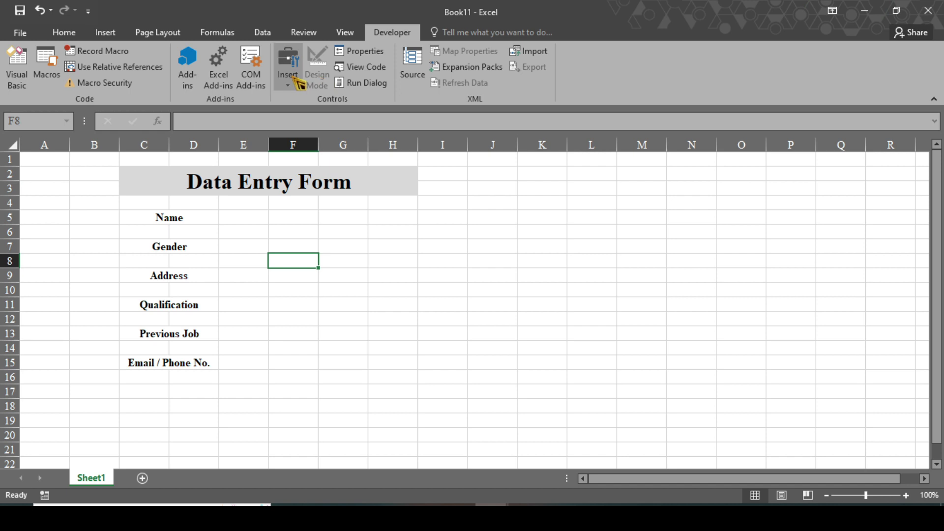
click(288, 78)
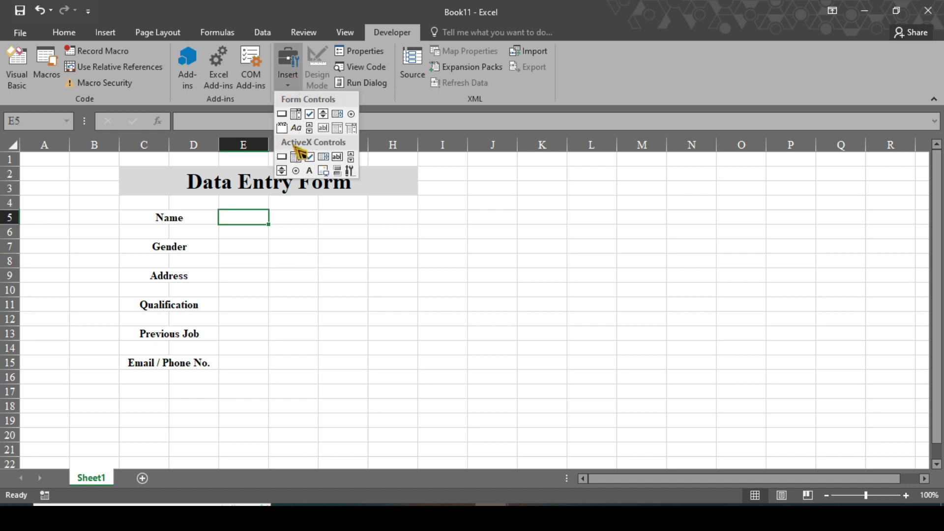
click(337, 157)
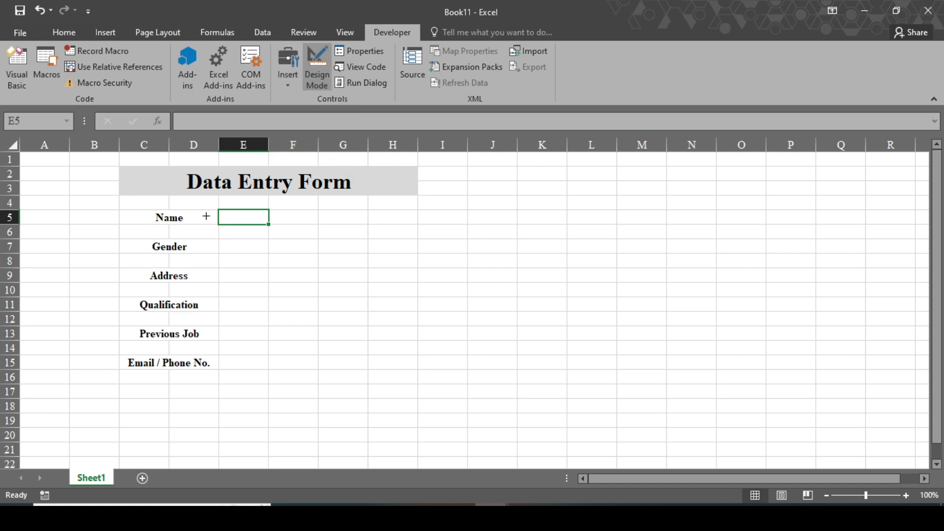
mouse_move(220, 205)
mouse_down()
mouse_move(281, 230)
mouse_move(401, 226)
mouse_up()
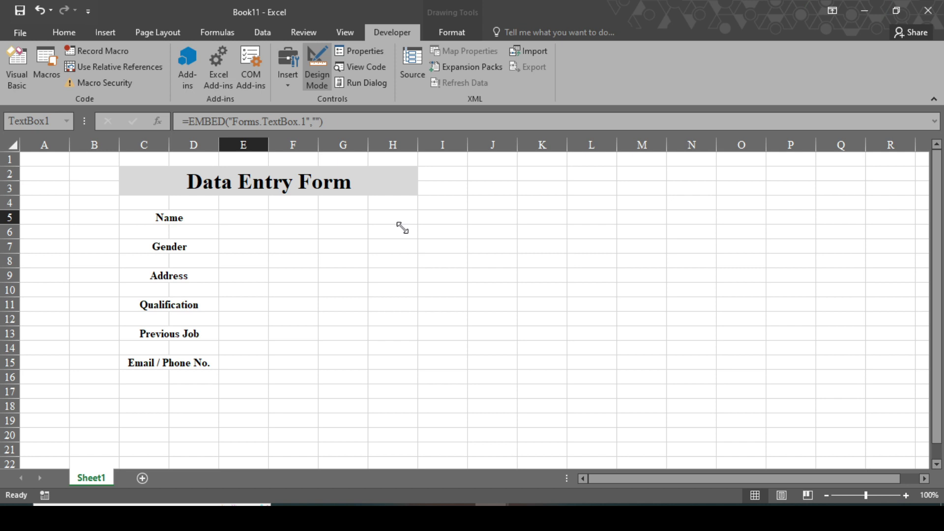
Set the text box font to Times New Roman 12 and copy it beside Address, Previous Job and Email / Phone No.
click(374, 55)
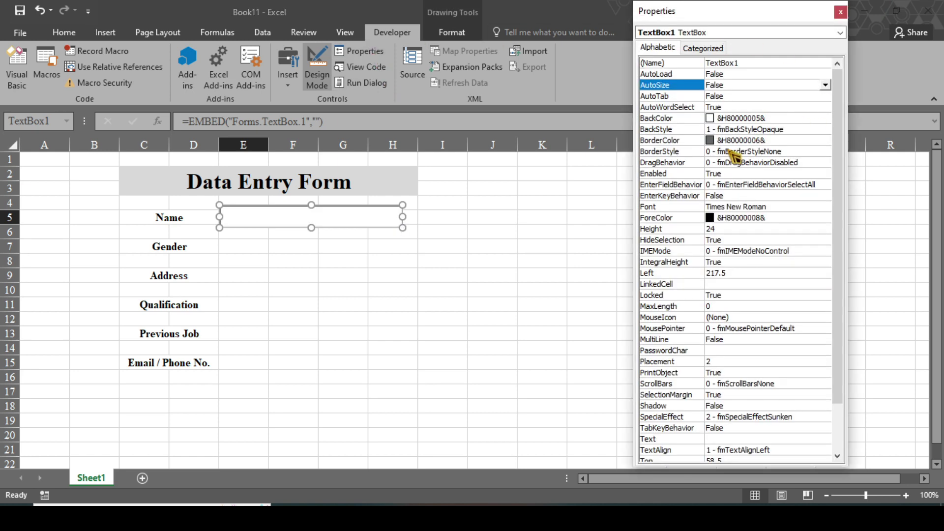
click(792, 207)
click(825, 208)
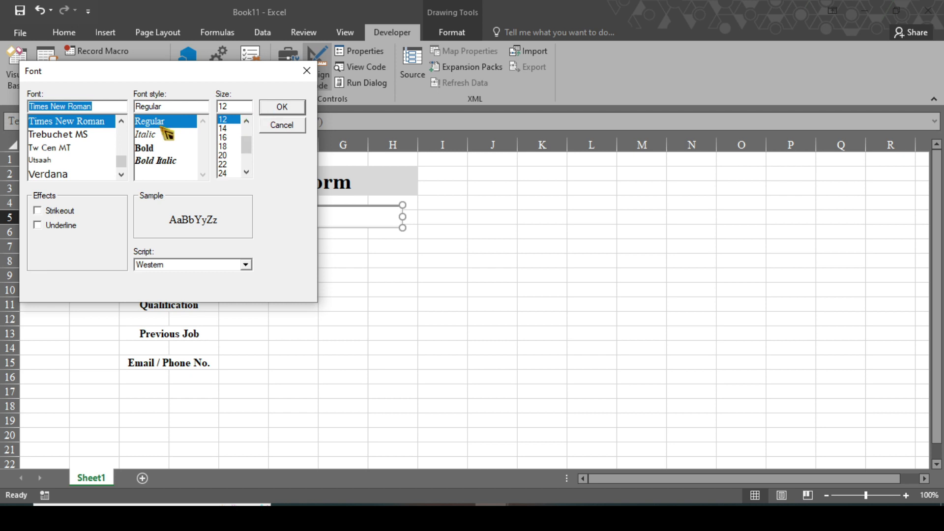
click(284, 109)
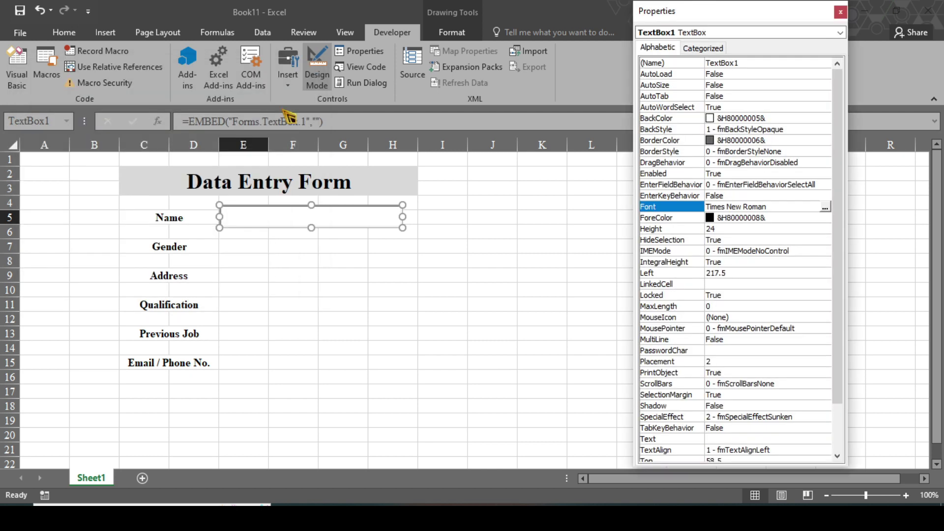
click(841, 12)
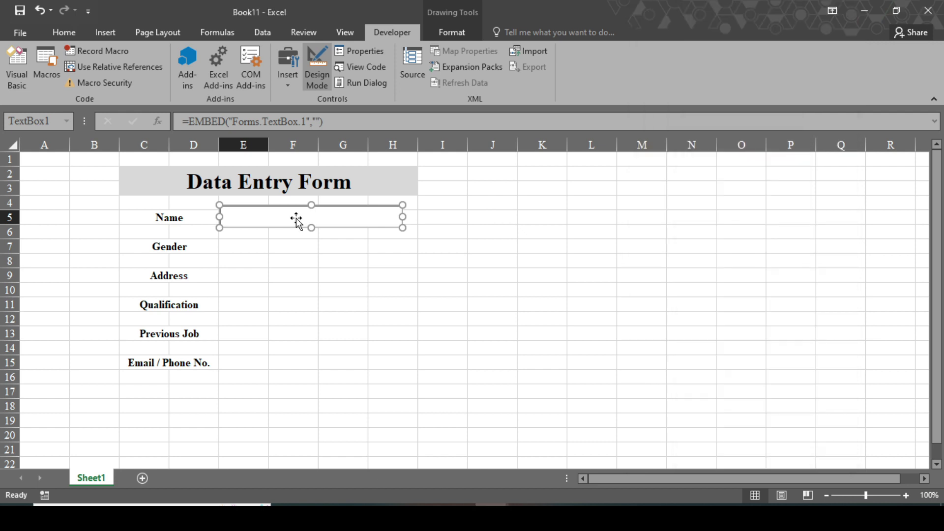
drag(280, 233, 282, 381)
click(271, 251)
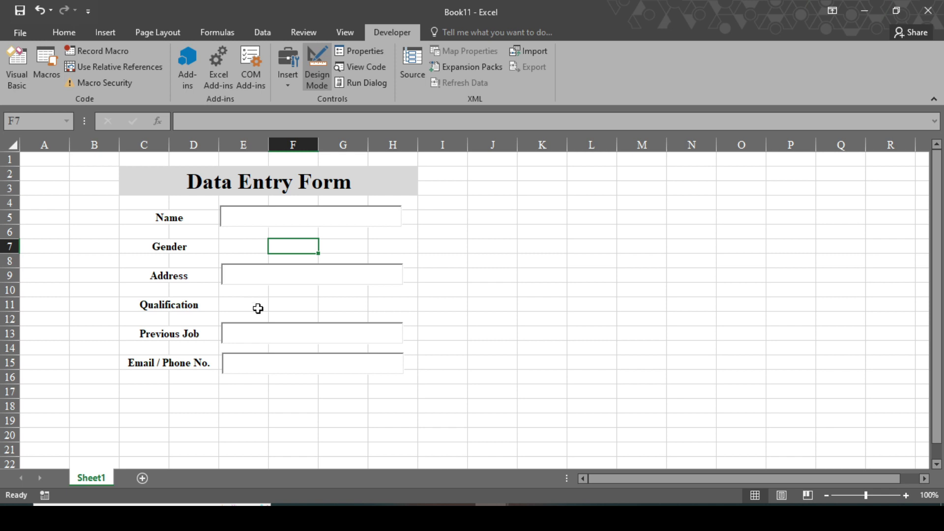
Draw an ActiveX combo box beside the Qualification label.
click(290, 84)
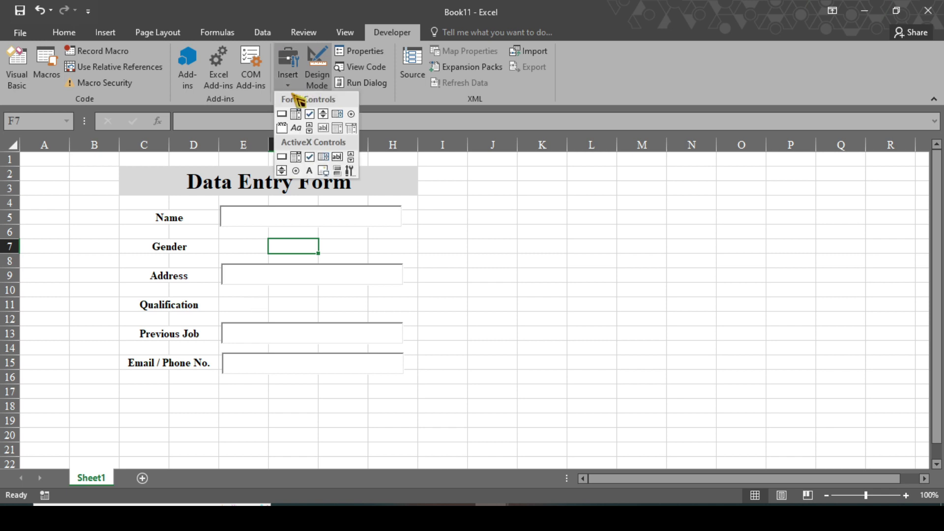
click(297, 157)
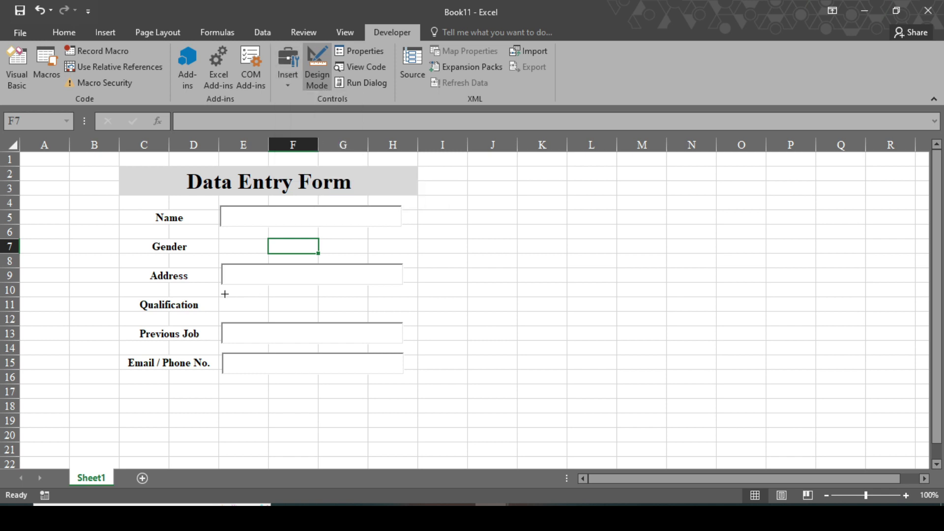
mouse_move(223, 293)
mouse_down()
mouse_move(276, 314)
mouse_move(402, 315)
mouse_up()
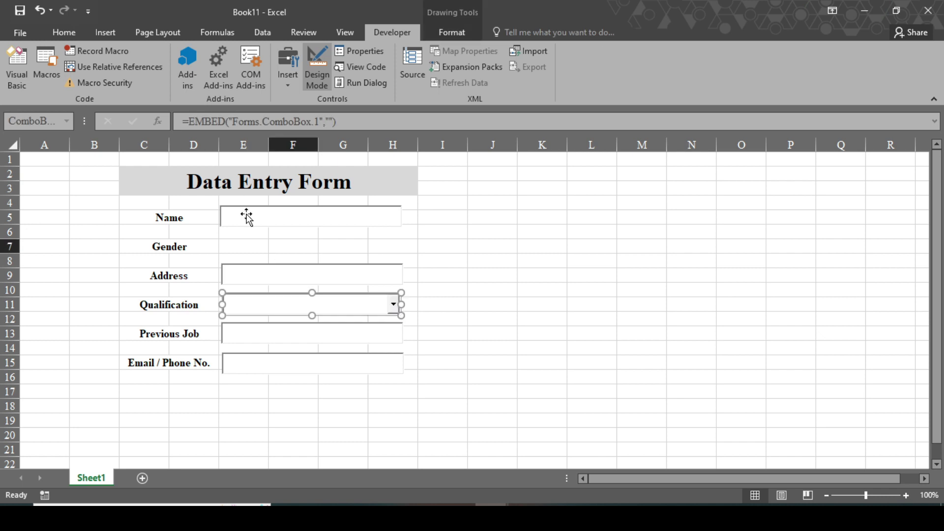
Align the Name, Address, Previous Job and Email / Phone No. boxes along their left edges.
ctrl+click(247, 216)
ctrl+click(246, 268)
ctrl+click(261, 331)
ctrl+click(265, 366)
click(453, 32)
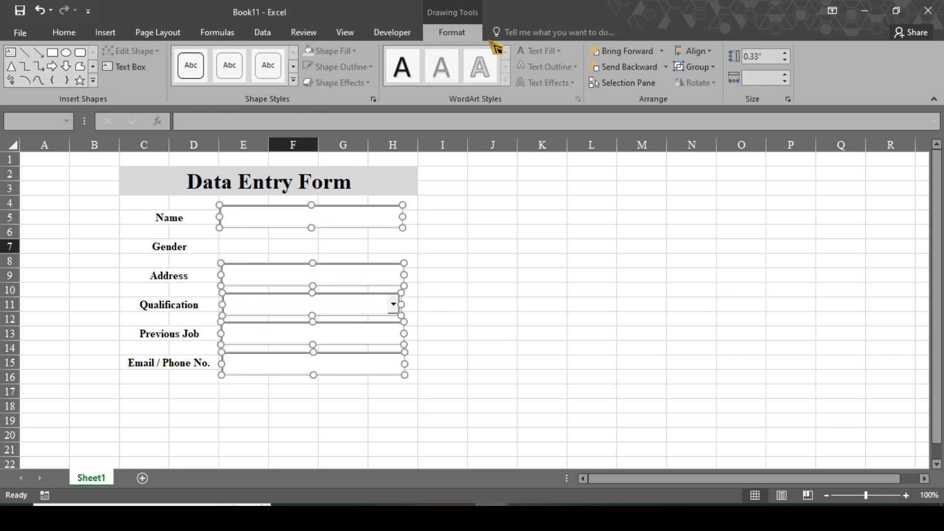
click(715, 55)
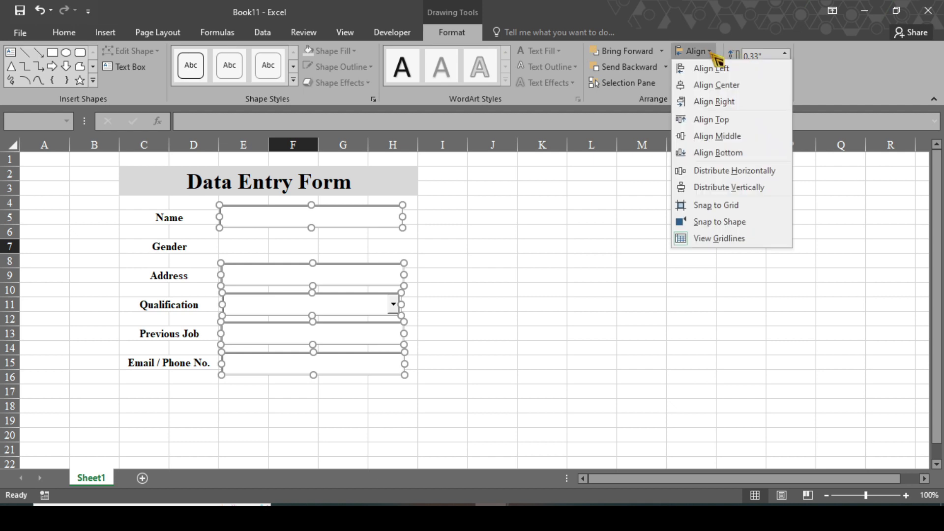
click(709, 69)
click(530, 334)
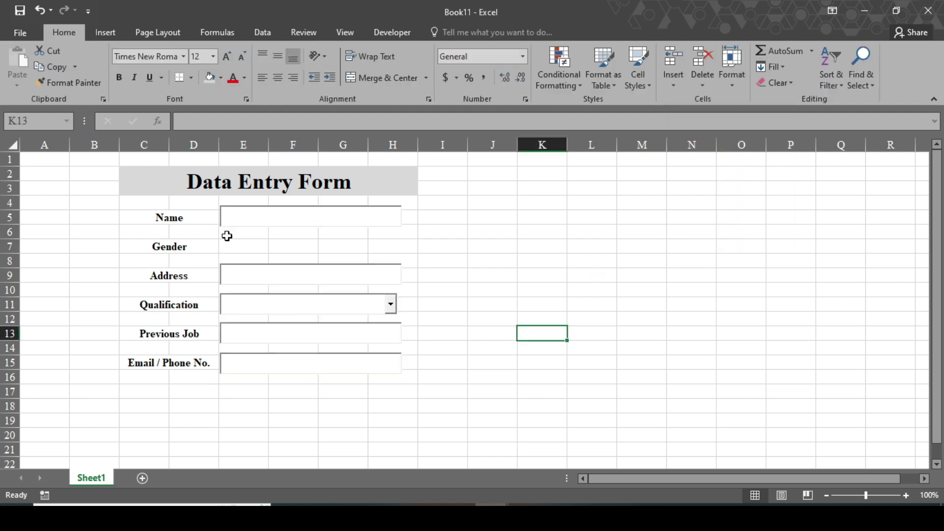
Draw an ActiveX option button beside Gender and caption it Male.
click(390, 33)
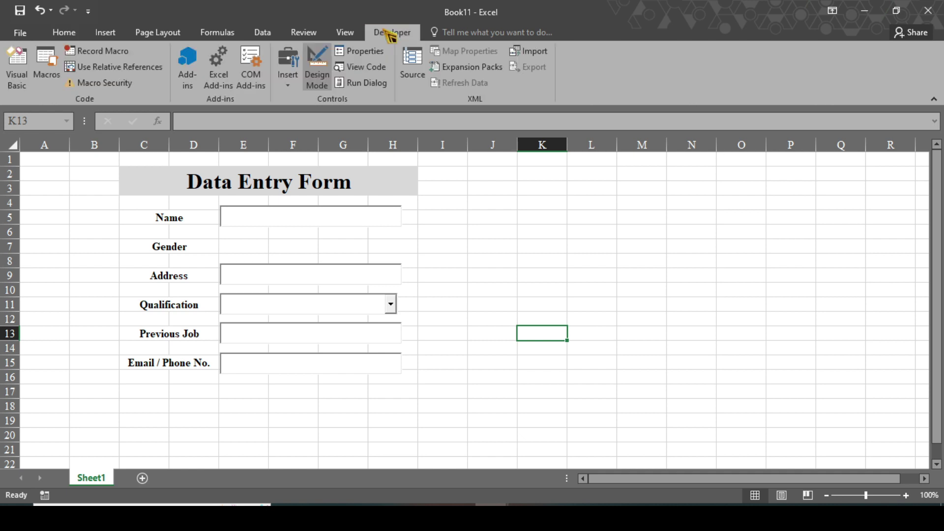
click(288, 86)
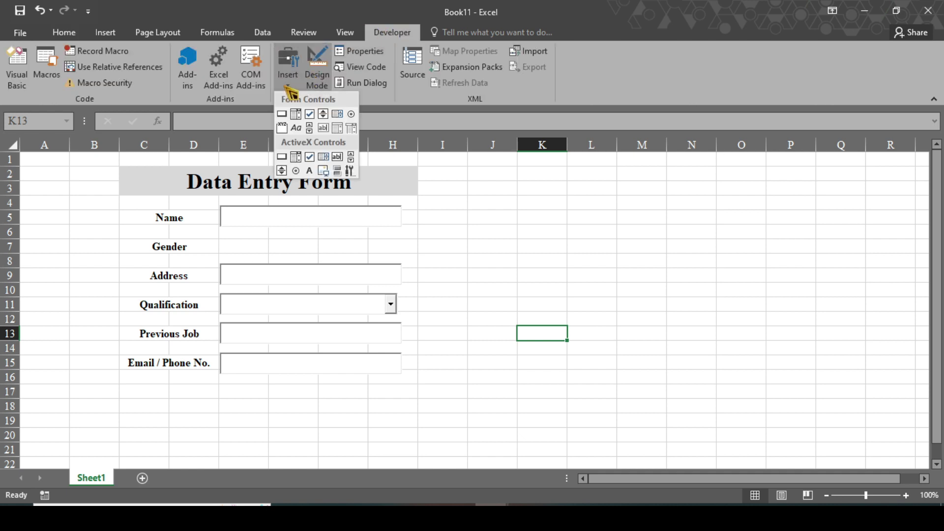
click(296, 171)
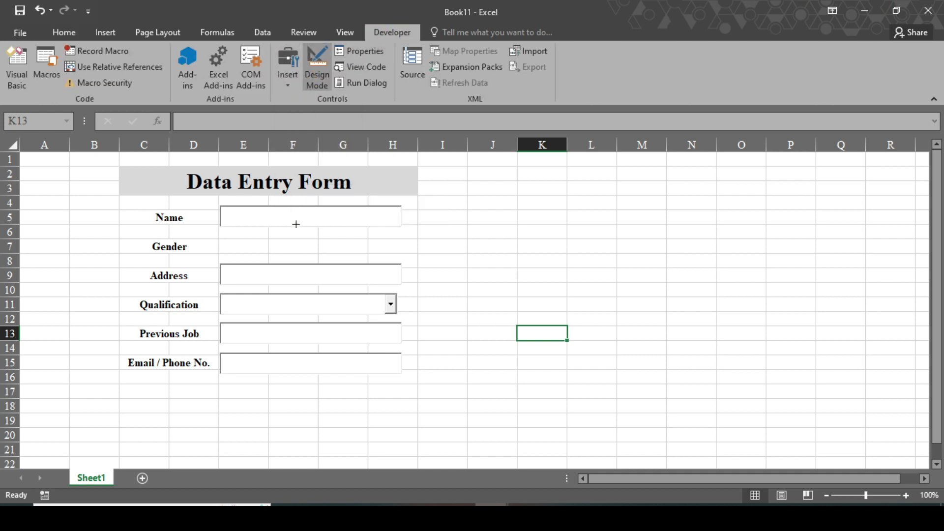
mouse_move(224, 236)
mouse_down()
mouse_move(234, 250)
mouse_move(302, 256)
mouse_up()
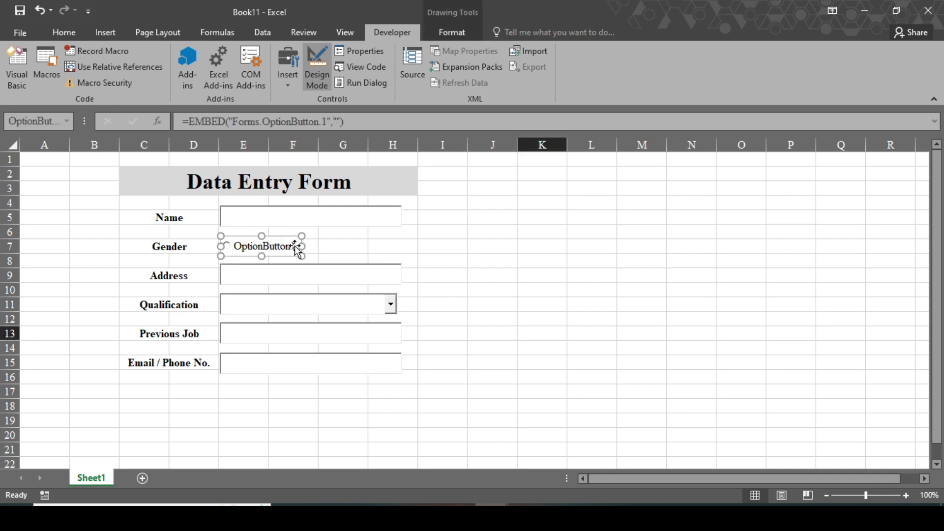
click(360, 51)
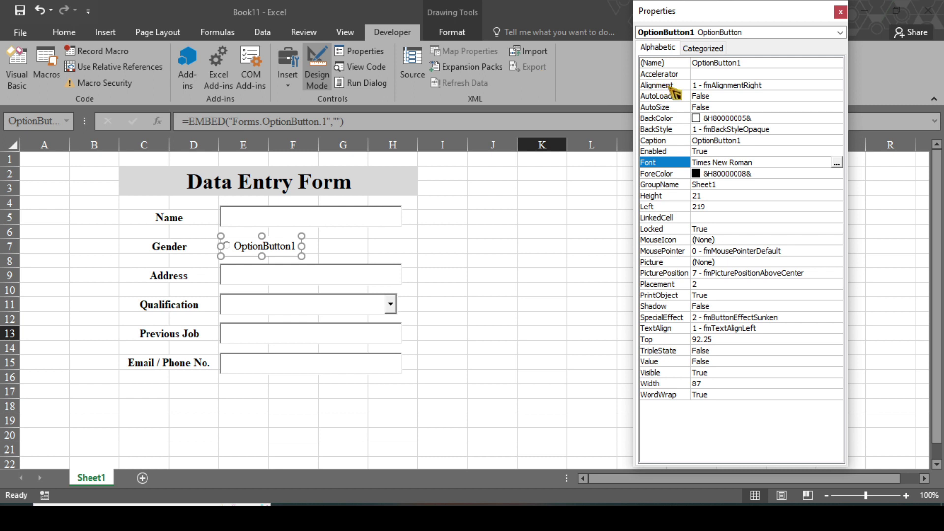
drag(743, 141, 692, 143)
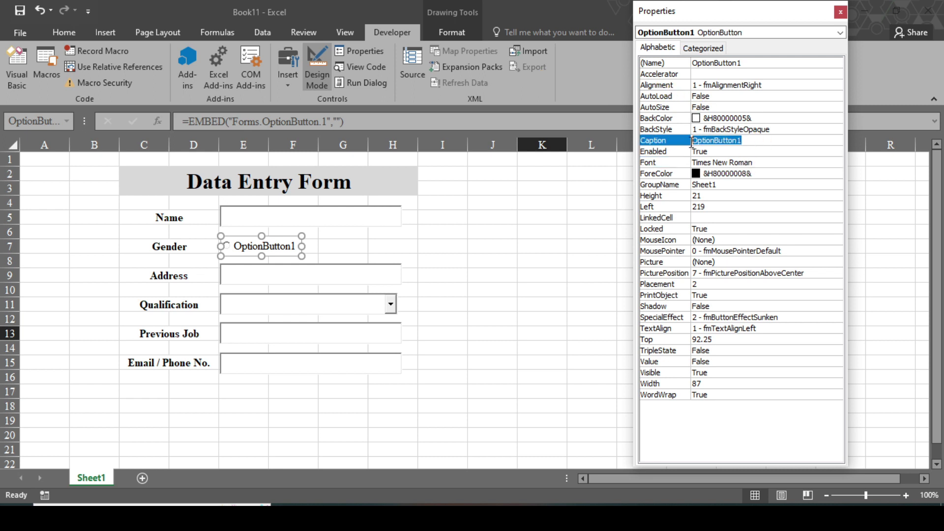
text(Male)
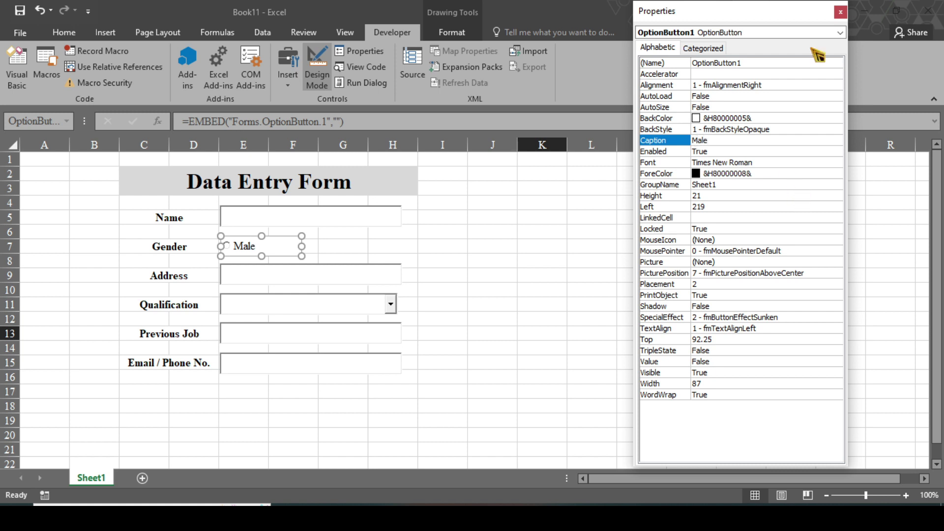
click(311, 244)
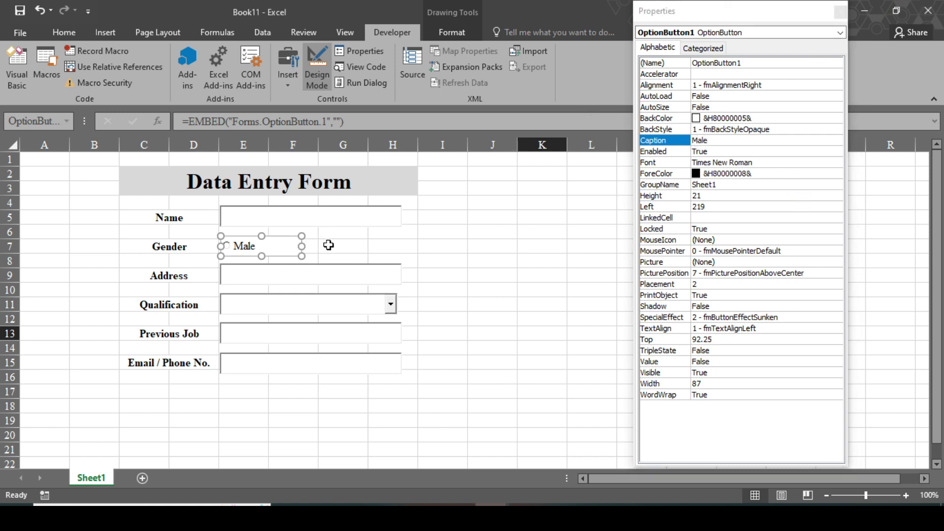
Copy the Male option button to its right and caption the copy Female.
drag(267, 241, 369, 244)
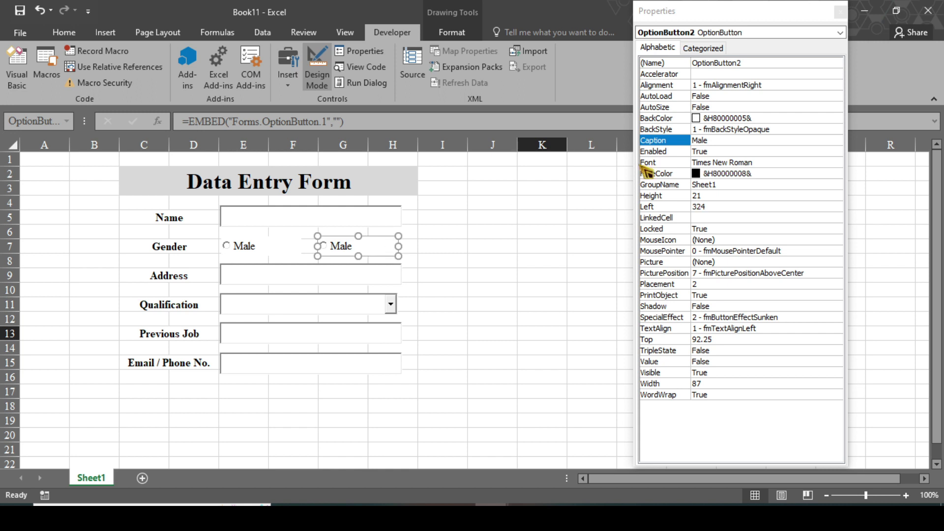
double_click(719, 141)
text(Female)
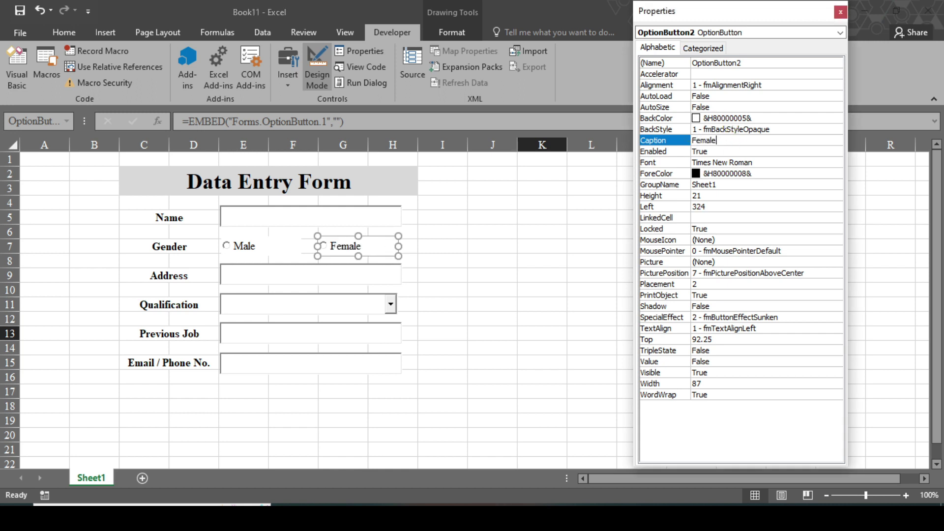
click(459, 258)
click(840, 12)
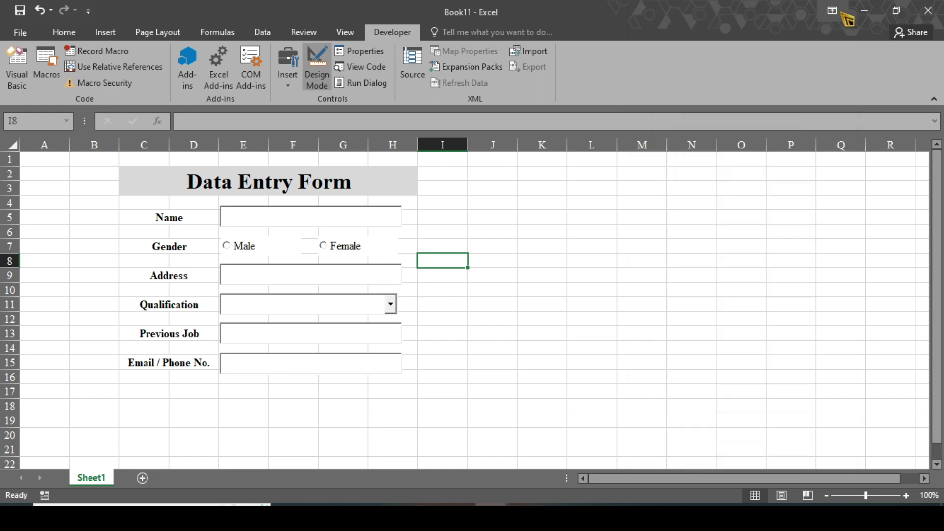
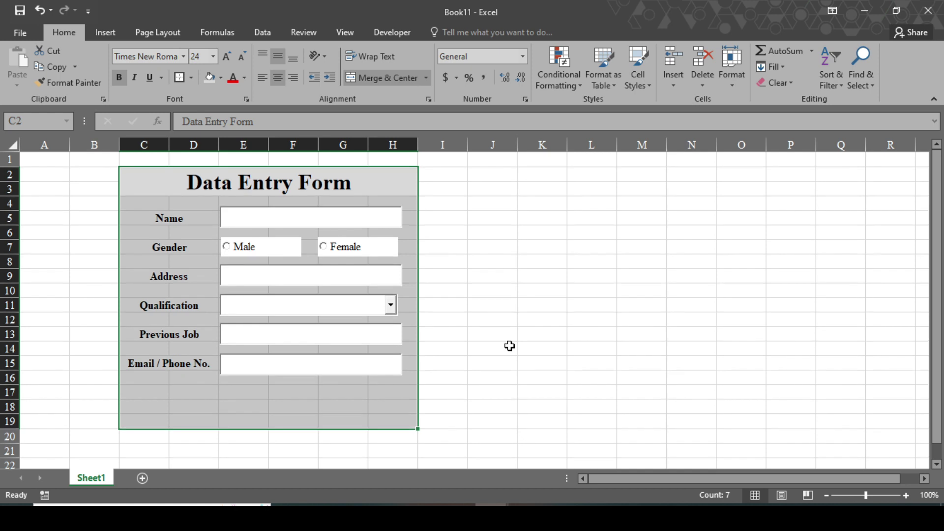
Fill the form body C4:H19 with a light grey fill colour.
drag(131, 207, 384, 415)
click(221, 77)
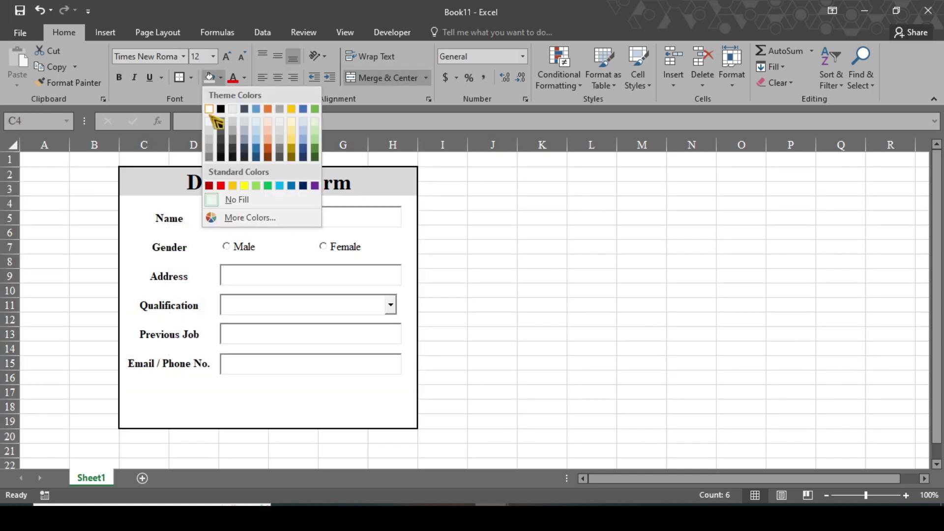
click(209, 121)
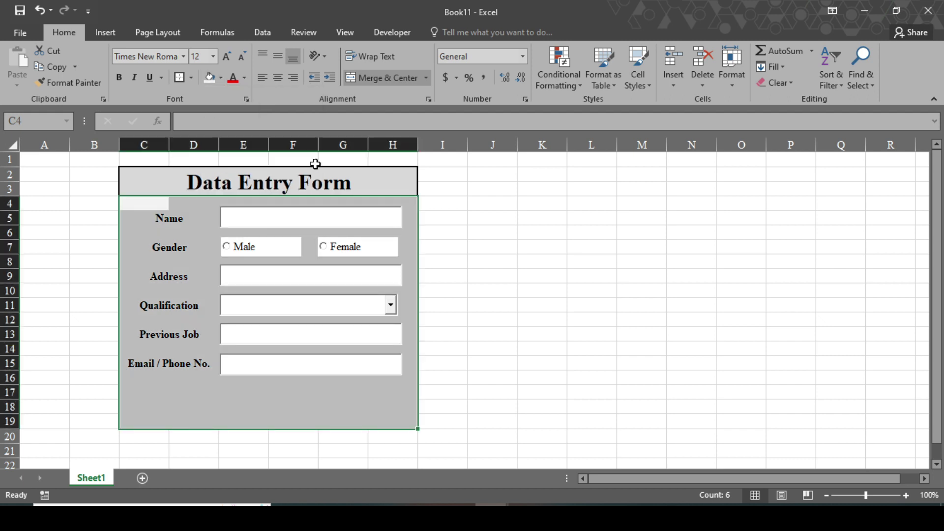
click(443, 276)
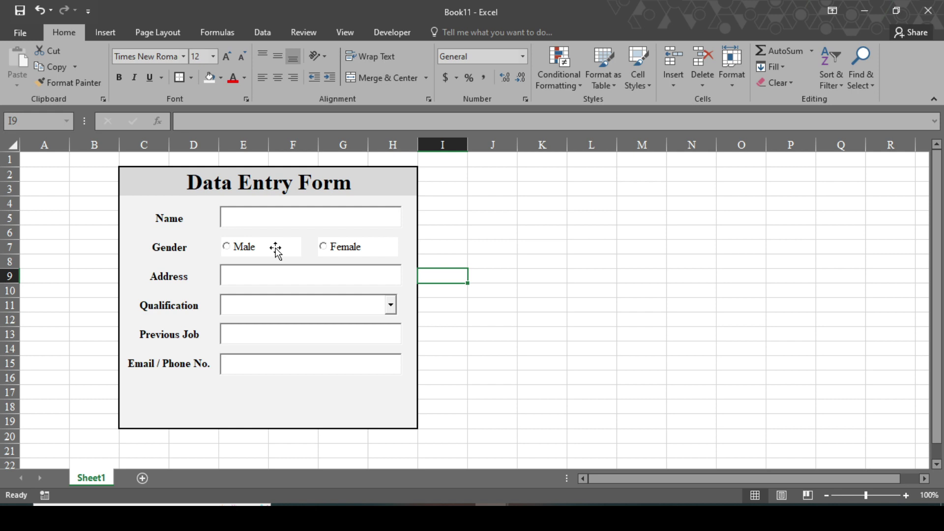
In Design Mode, set the Male option button's BackStyle to Transparent.
click(392, 31)
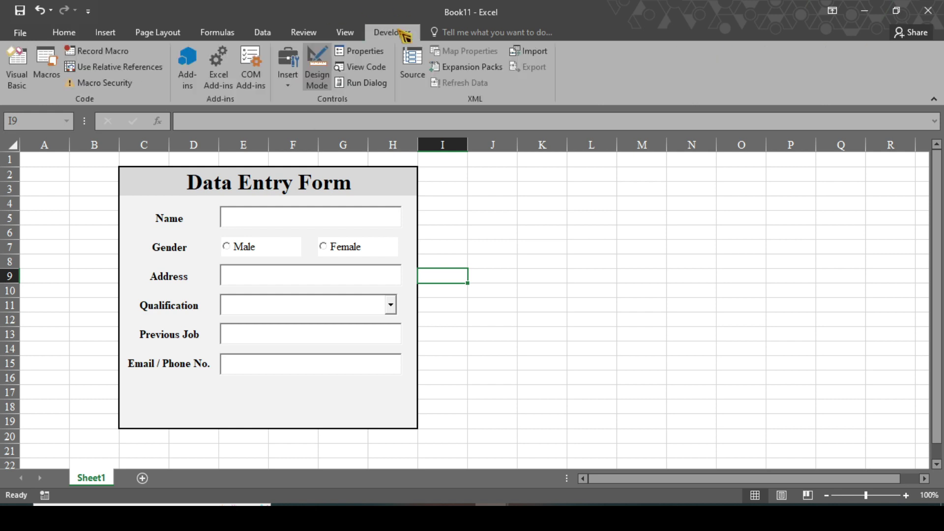
click(325, 88)
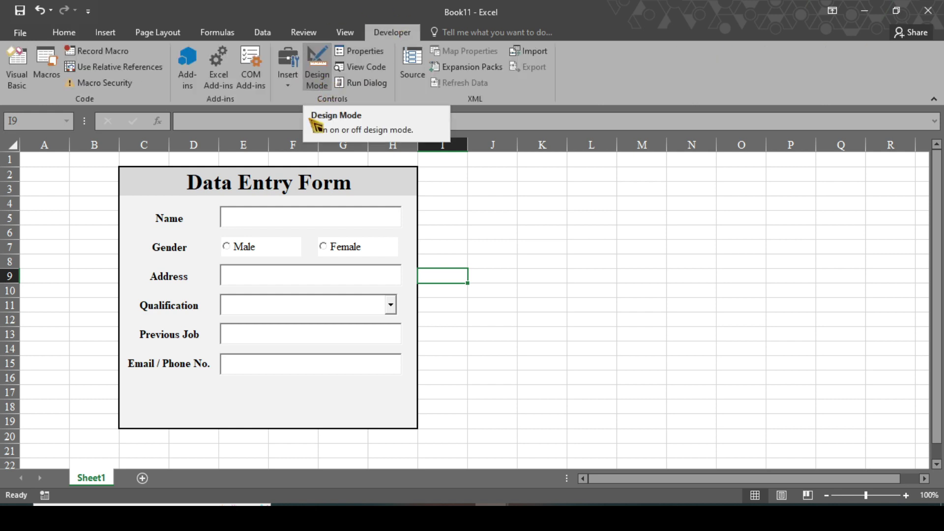
click(287, 251)
click(367, 53)
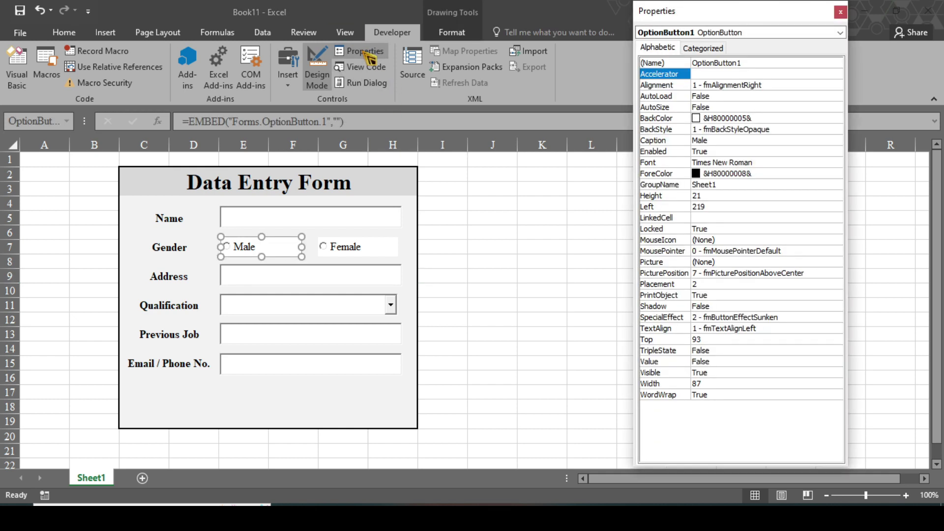
click(807, 129)
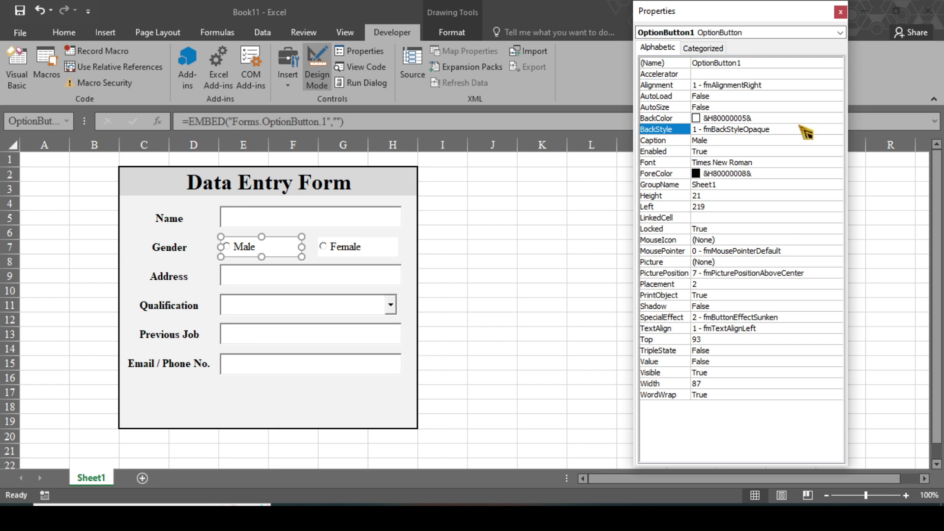
click(837, 129)
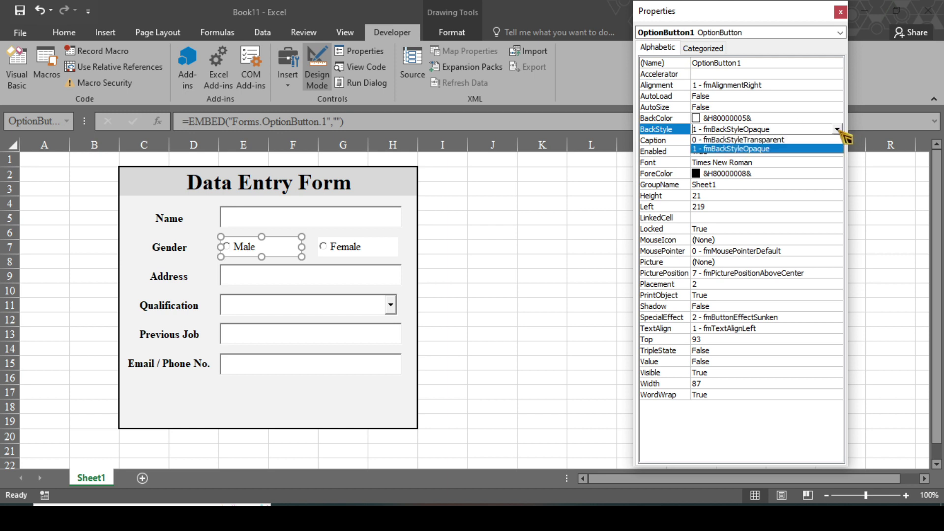
click(781, 141)
Set the Female option button's BackStyle to Transparent and close Properties.
click(382, 252)
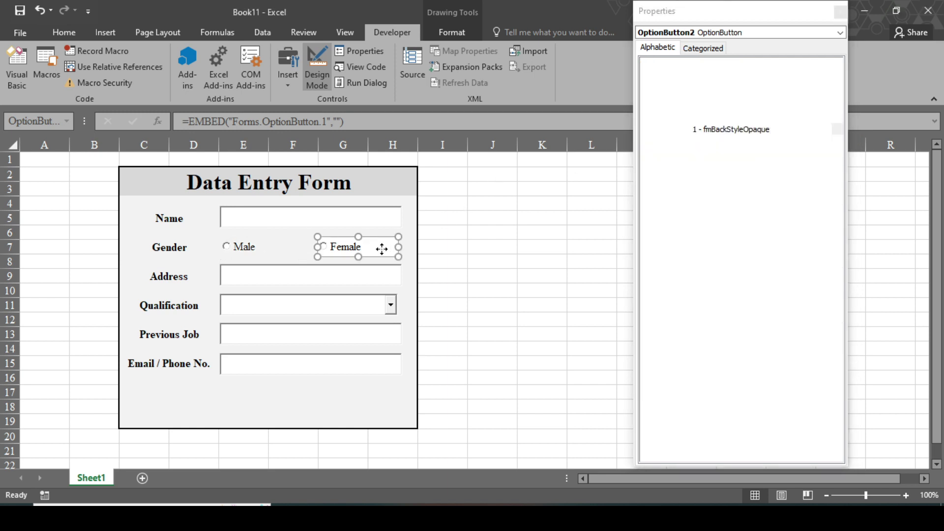
click(838, 130)
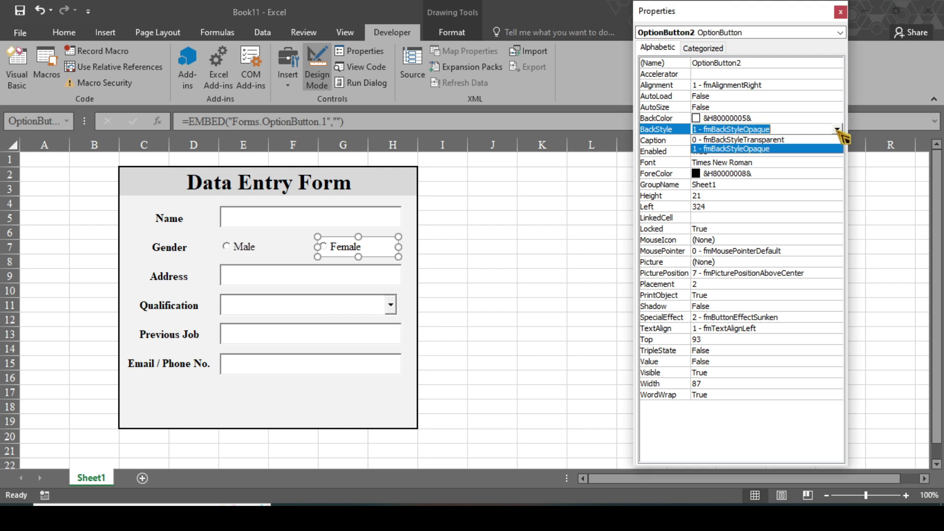
click(781, 141)
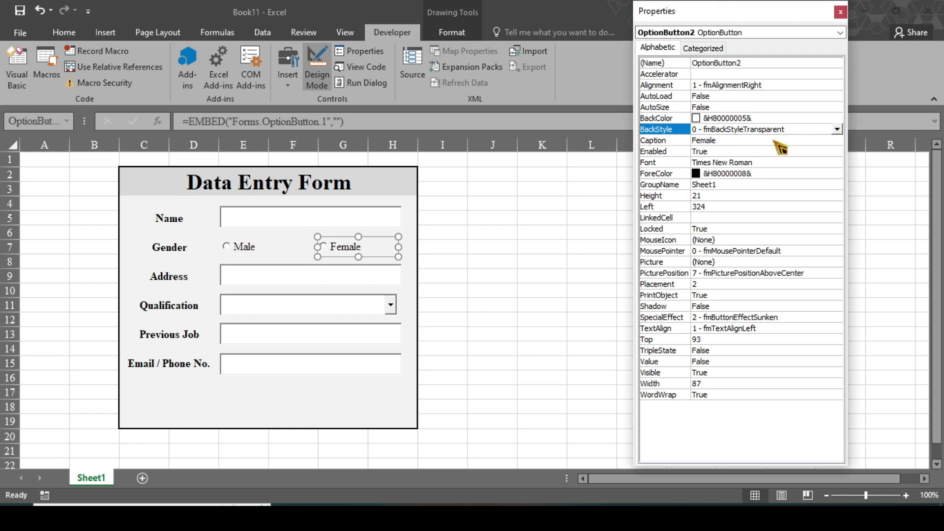
click(282, 396)
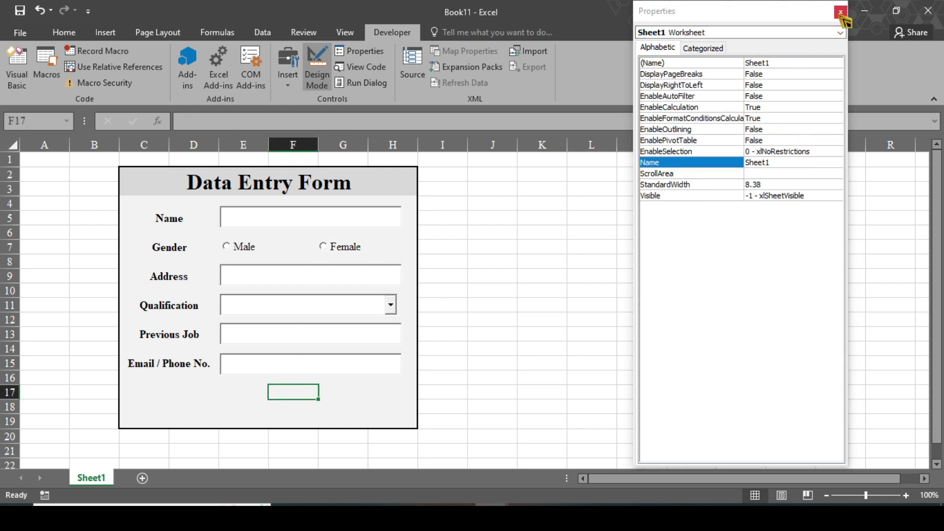
click(841, 11)
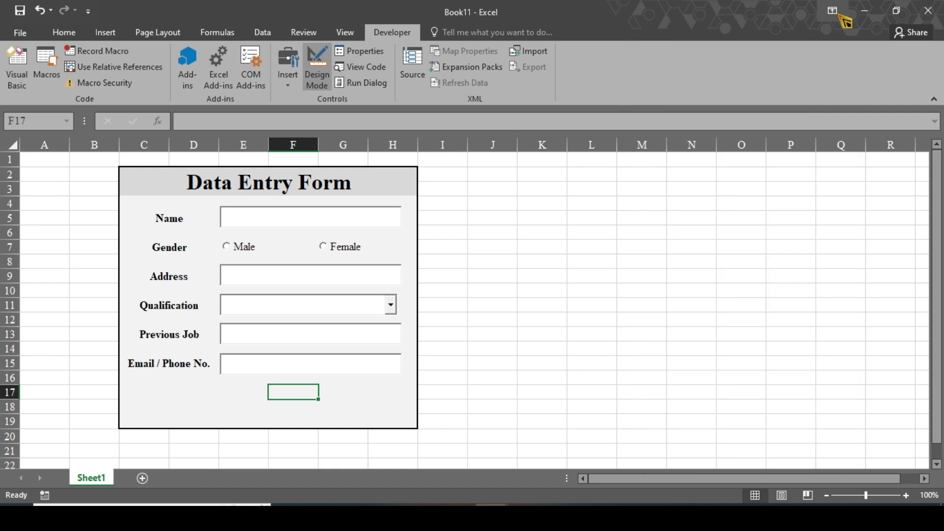
click(287, 86)
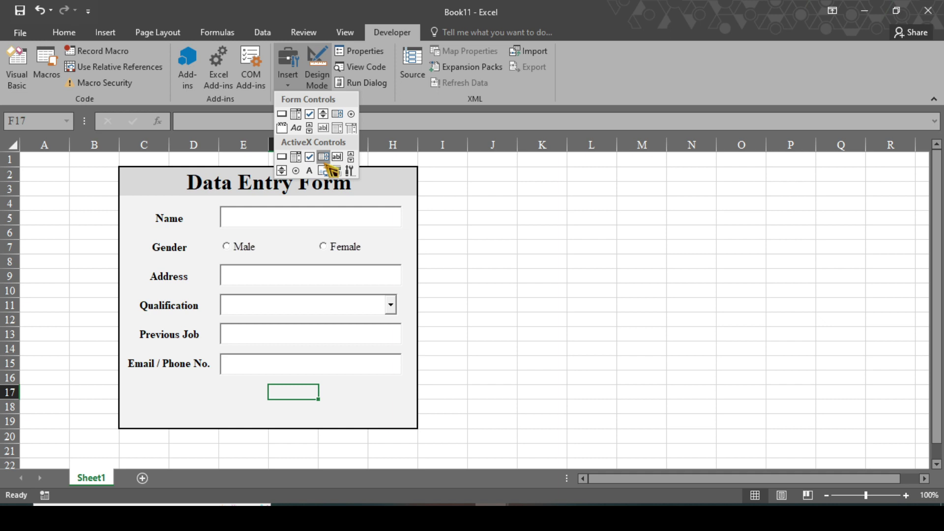
click(242, 399)
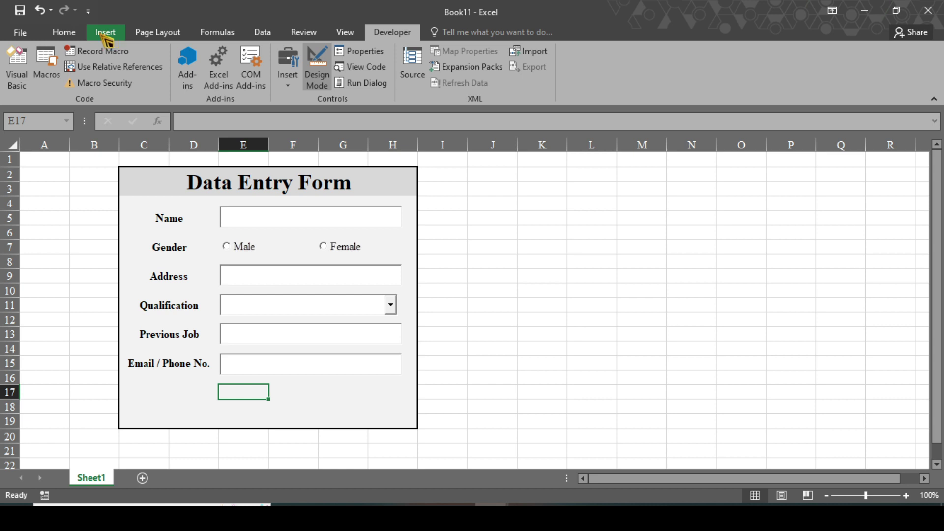
Draw a rounded rectangle below the form fields and type 'Save' in it.
click(105, 35)
click(217, 52)
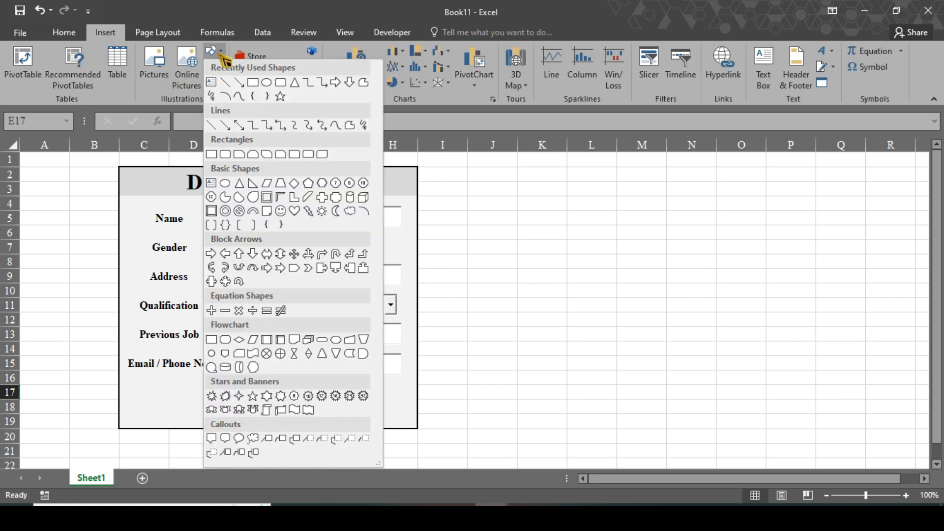
click(280, 83)
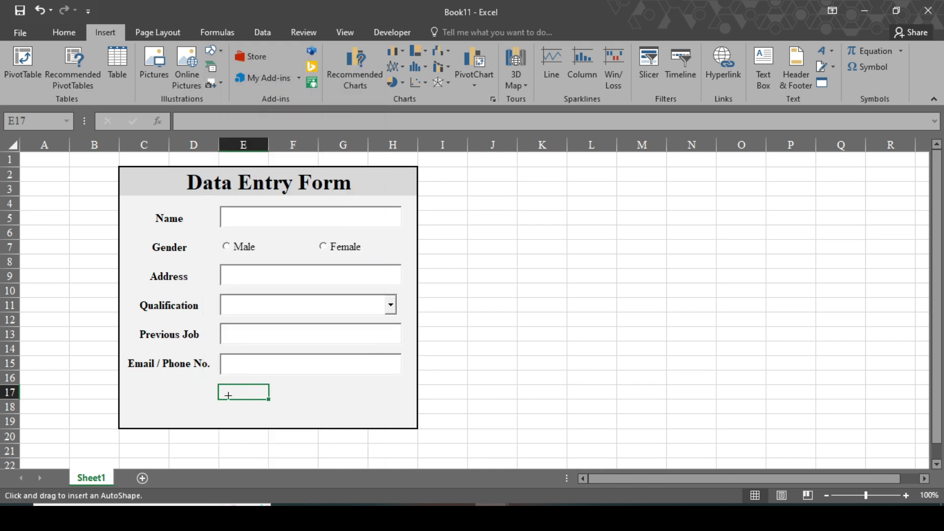
mouse_move(215, 399)
mouse_down()
mouse_move(274, 456)
mouse_move(237, 376)
mouse_up()
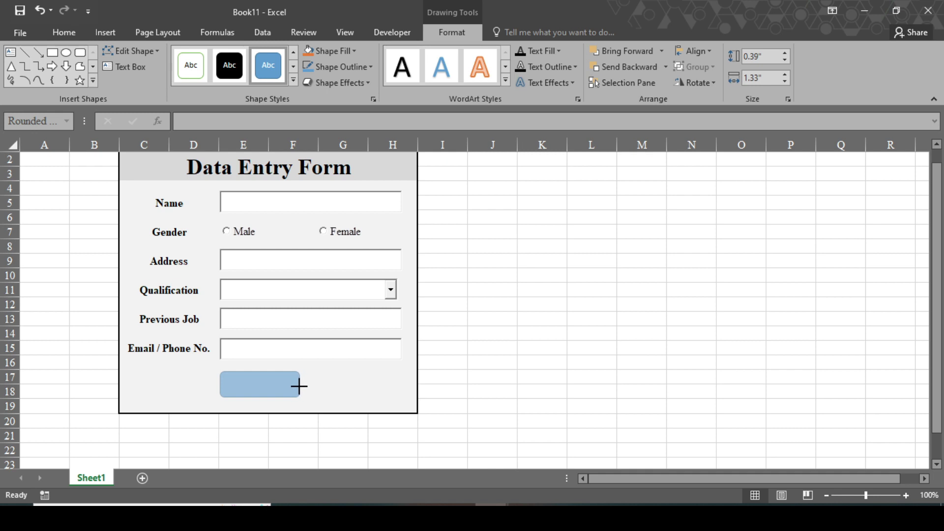
drag(299, 385, 300, 396)
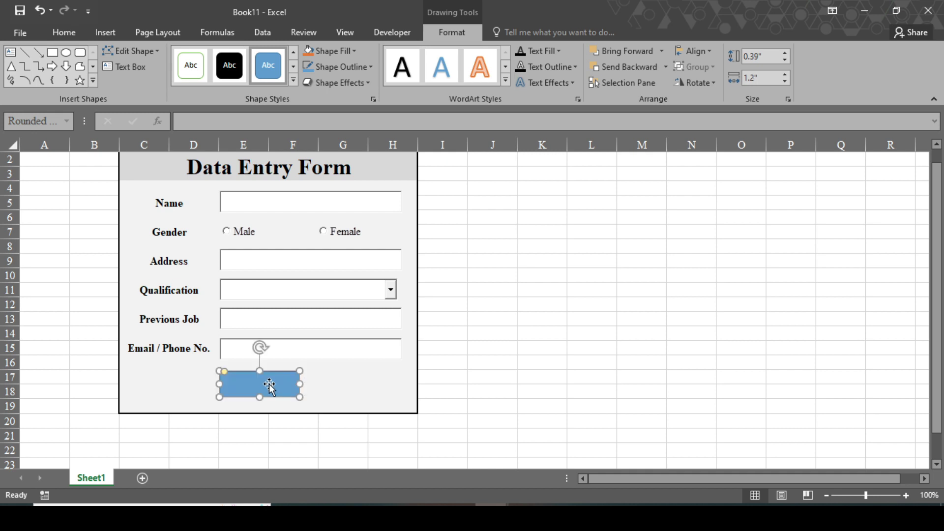
text(Save)
Format the Save text as 14 pt Times New Roman bold.
double_click(246, 383)
click(72, 32)
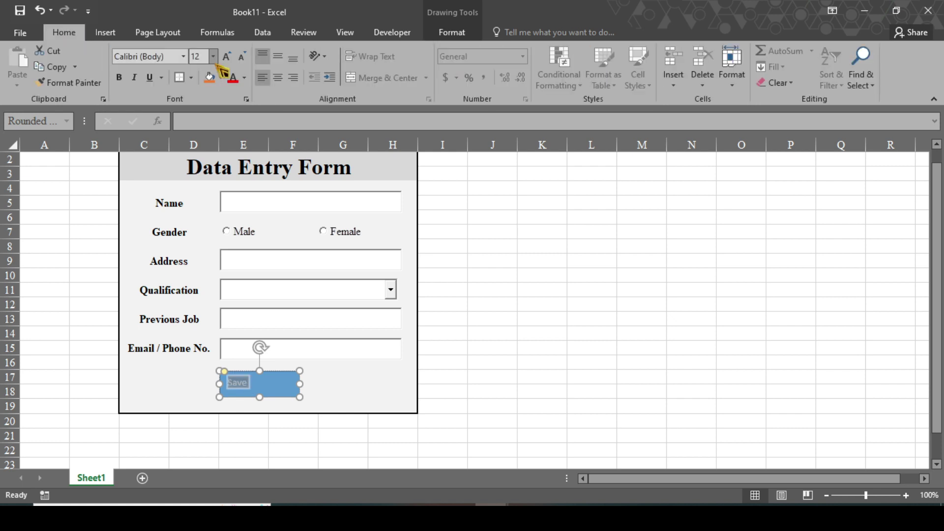
click(214, 57)
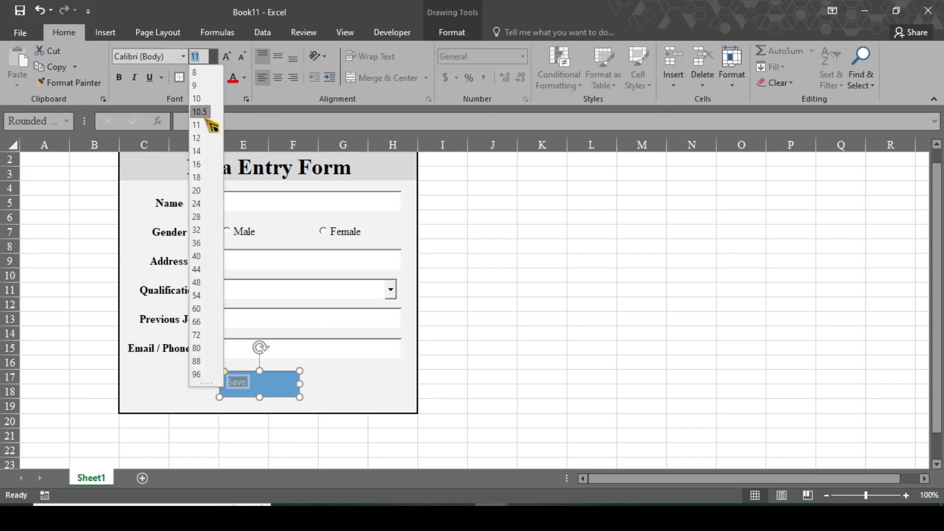
click(199, 151)
click(166, 56)
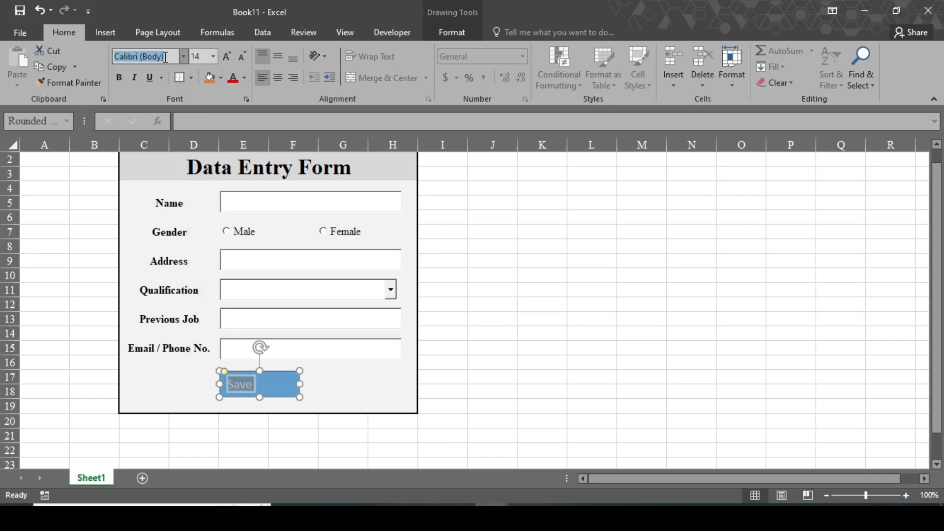
text(Times New Roma)
key(Return)
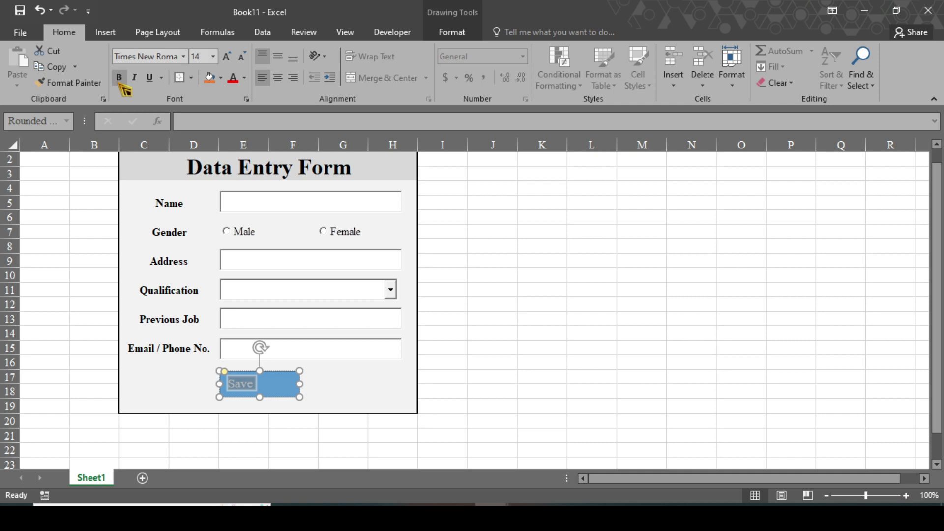
click(120, 83)
Give the Save shape a dark red fill and a black outline.
click(274, 397)
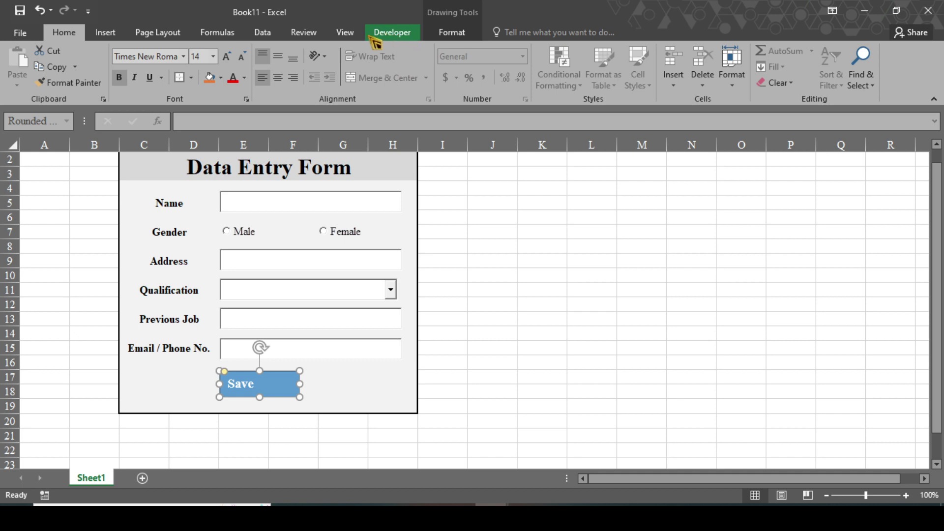
click(468, 40)
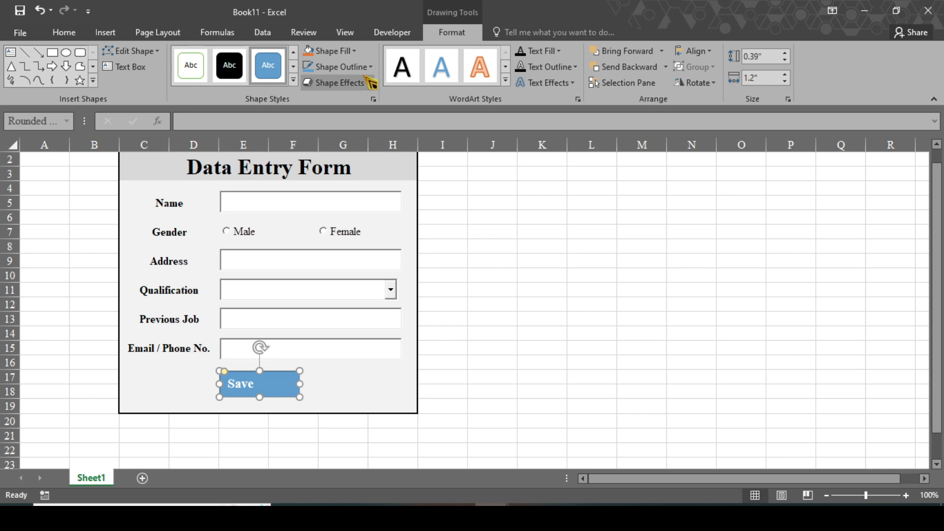
click(353, 50)
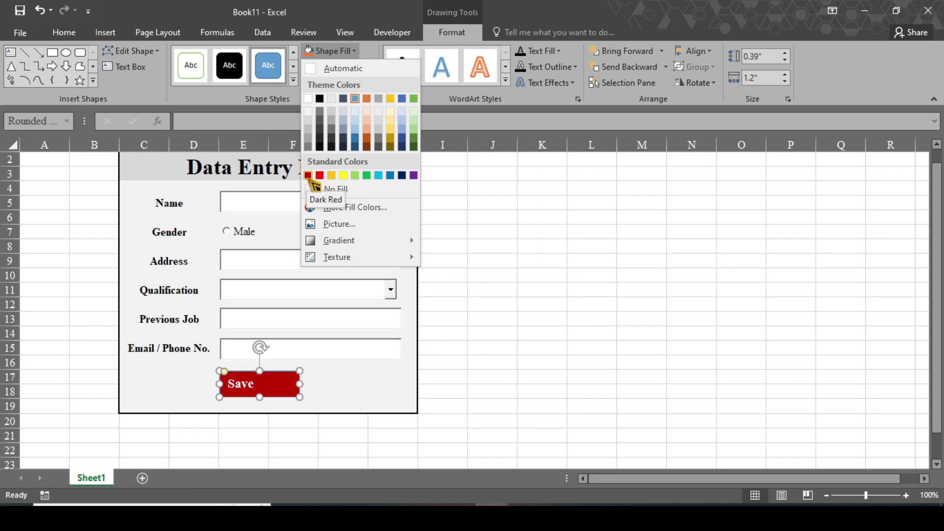
click(307, 175)
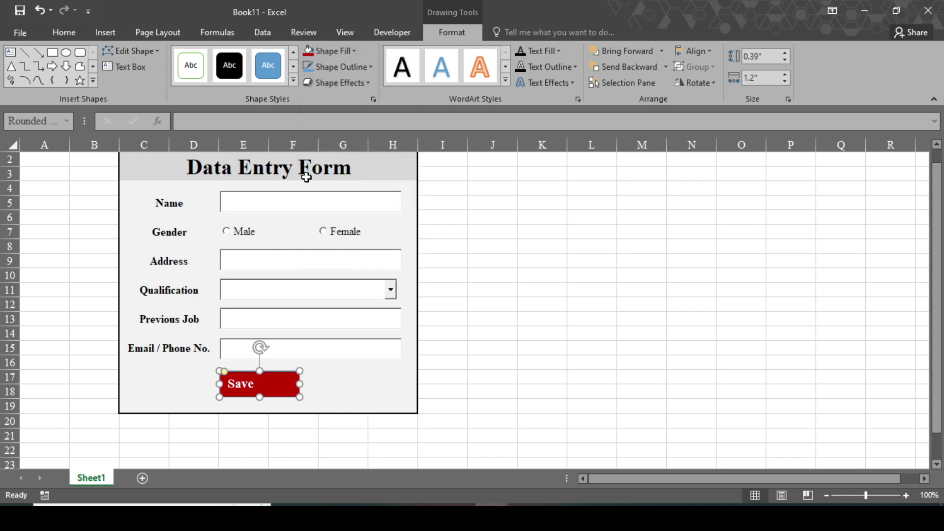
click(371, 68)
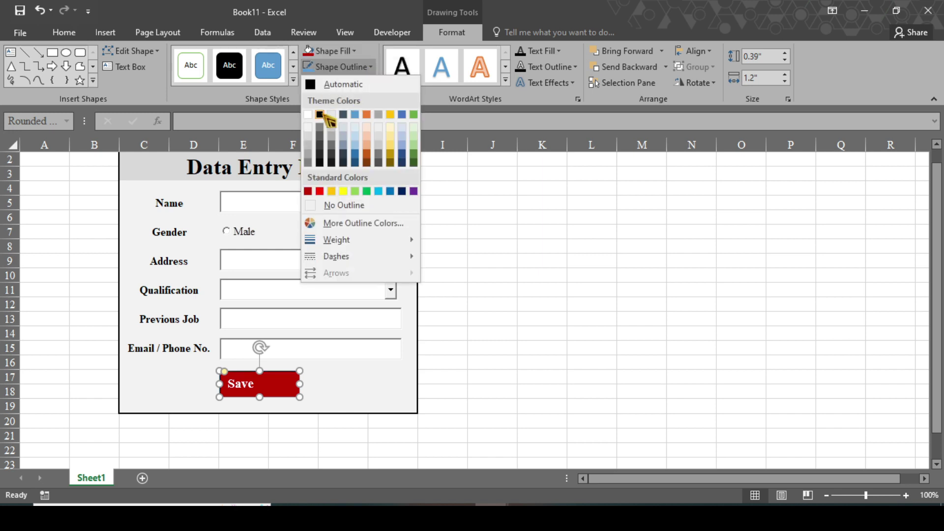
click(320, 115)
Add an outer shadow to the Save button and narrow it slightly.
click(371, 86)
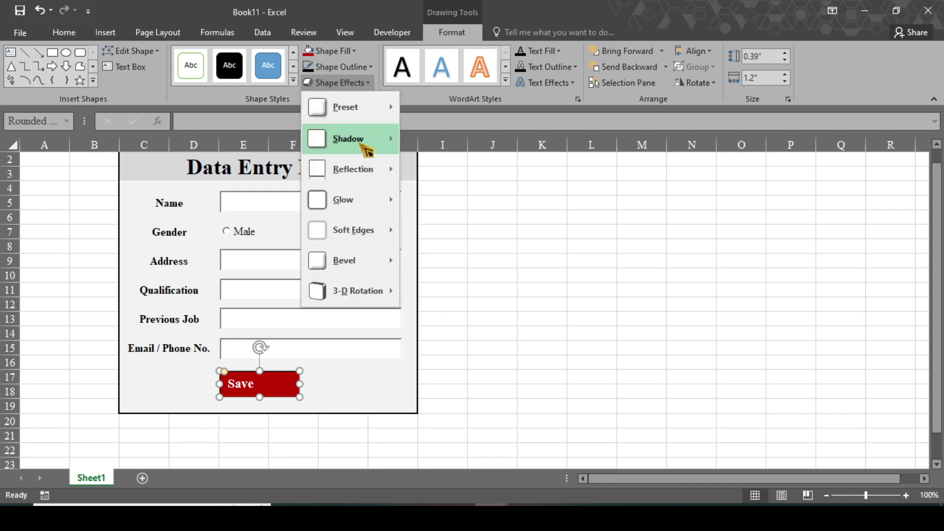
mouse_move(370, 144)
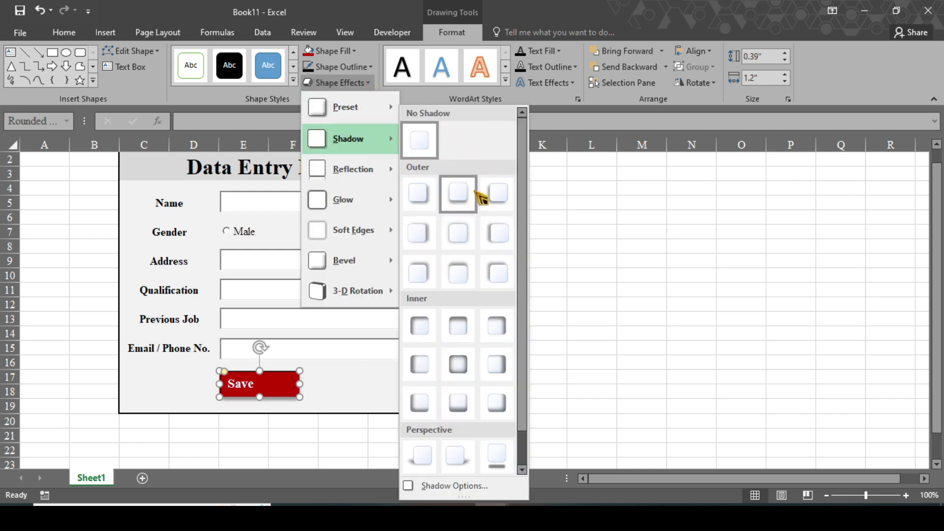
click(479, 194)
drag(300, 383, 278, 376)
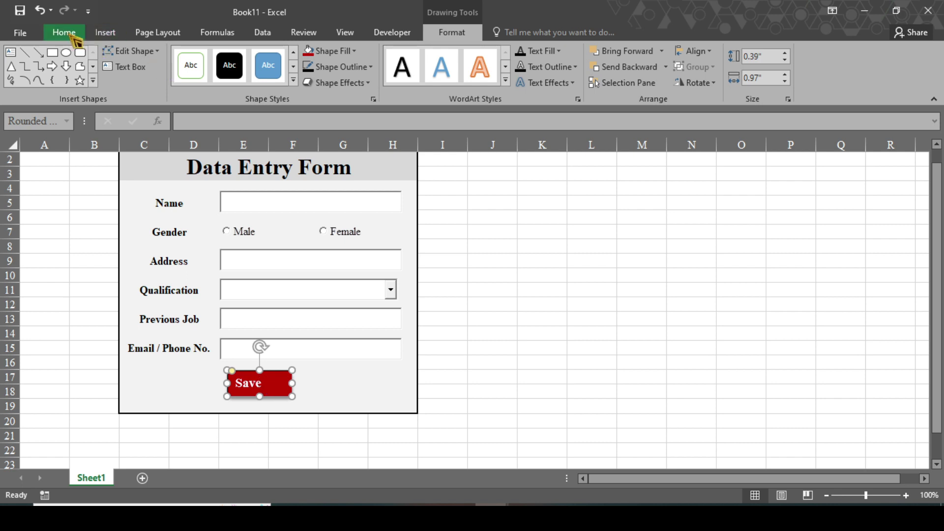
Centre the Save label, then Ctrl-drag a copy to the right and relabel it 'Clear'.
click(66, 33)
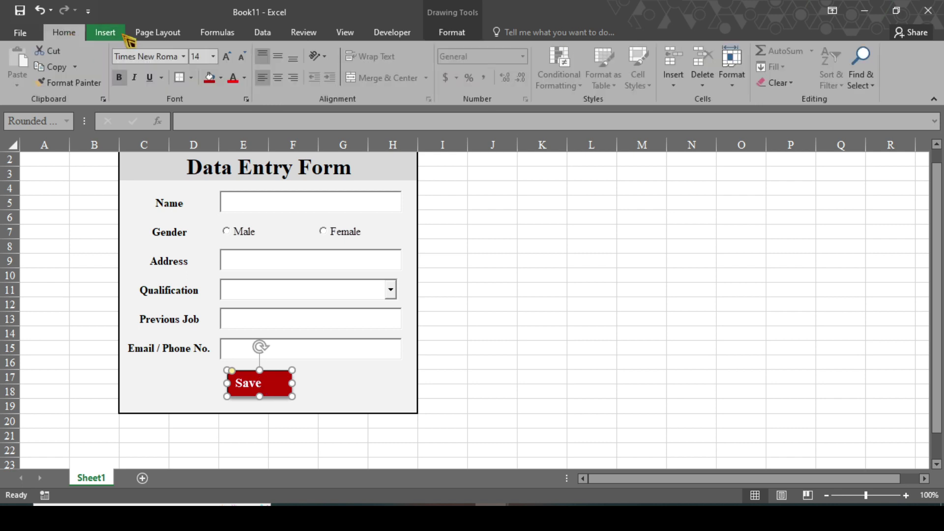
click(287, 78)
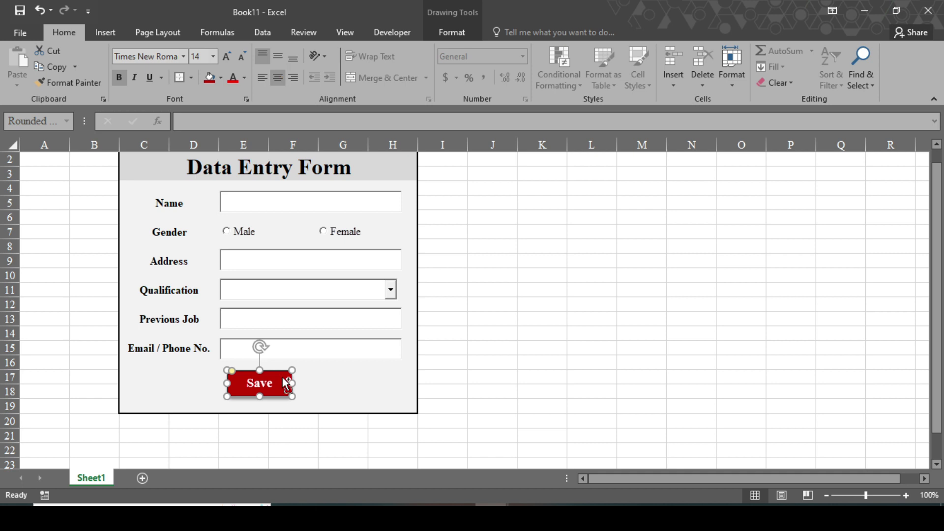
drag(288, 385, 369, 386)
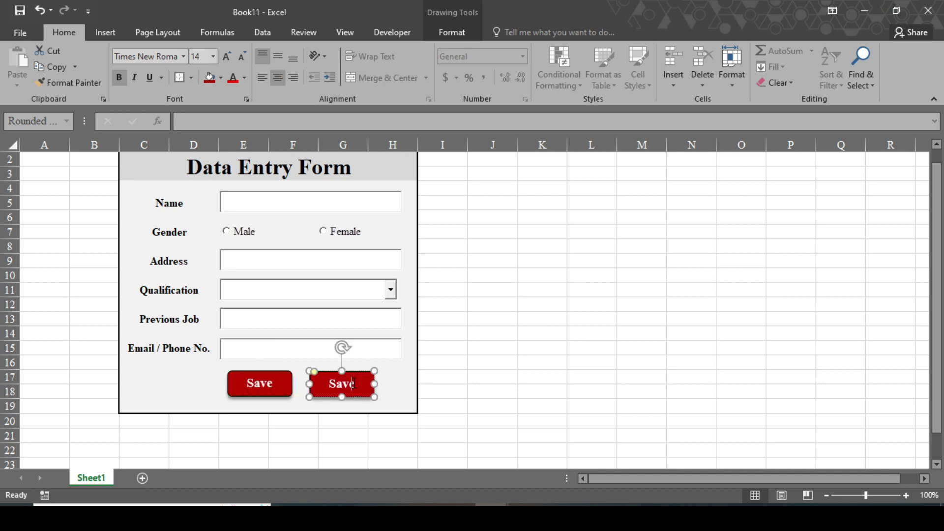
key(BackSpace)
key(BackSpace)
key(BackSpace)
key(BackSpace)
text(Clear)
key(Escape)
key(Escape)
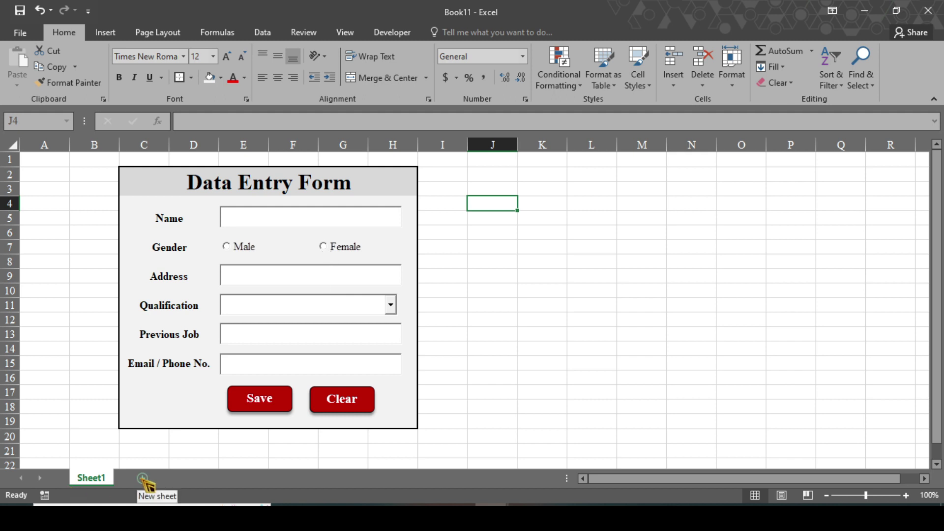
Add a new worksheet named 'DataSheet' with a green tab colour.
click(143, 477)
text(Dat)
right_click(142, 479)
click(189, 356)
text(DataSheet)
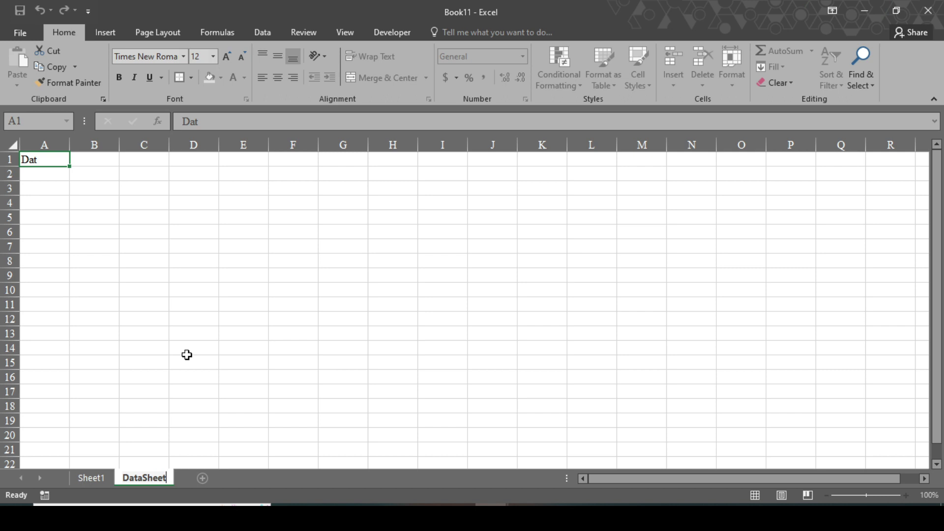
click(178, 485)
right_click(169, 482)
mouse_move(225, 421)
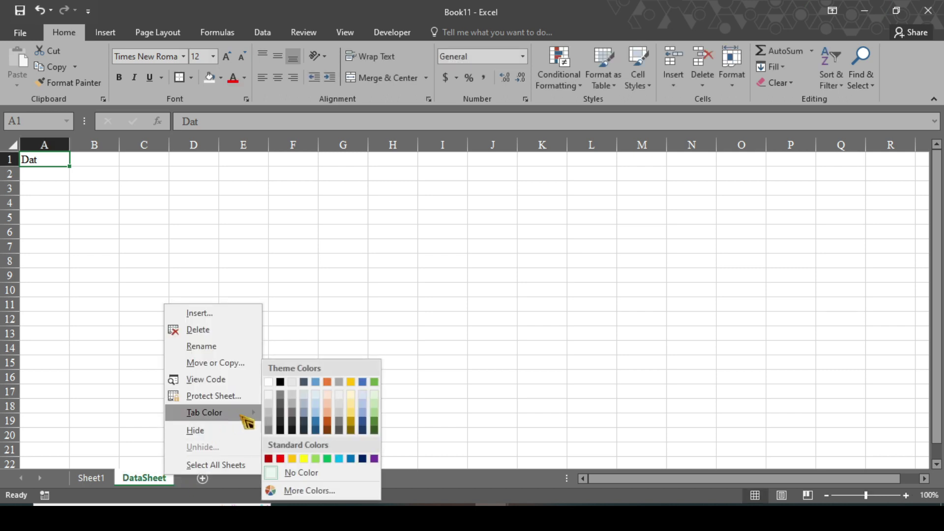
click(327, 458)
Rename Sheet1 to 'Form' and give it a red tab colour.
click(96, 479)
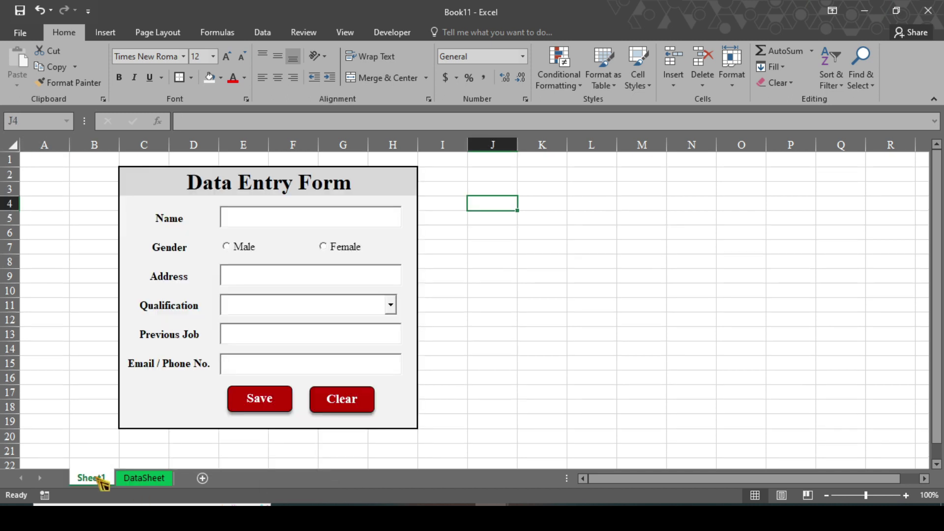
right_click(108, 485)
click(131, 350)
text(Form)
click(145, 451)
right_click(95, 479)
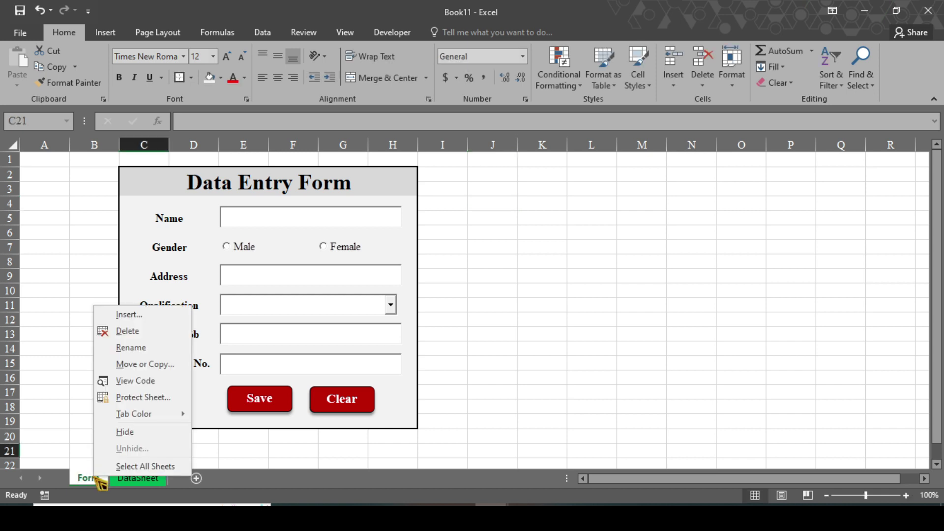
mouse_move(147, 413)
click(220, 455)
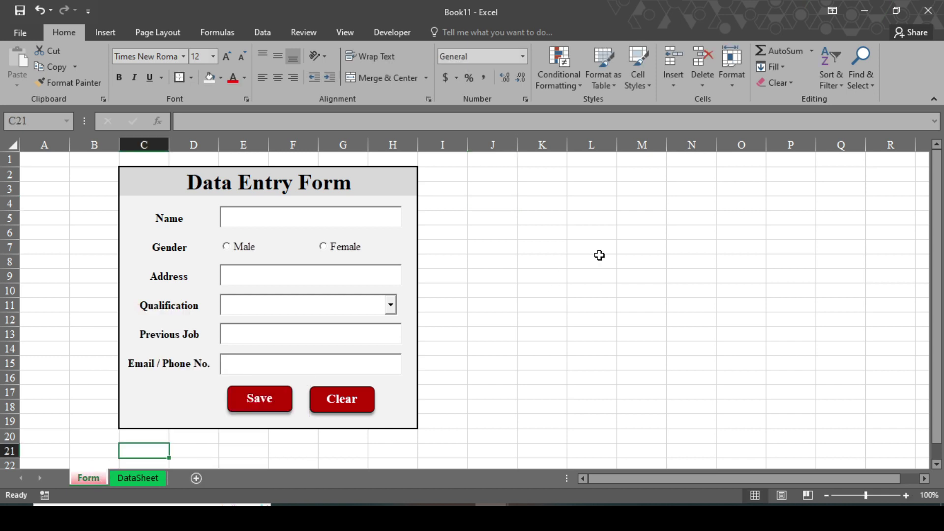
Enter the labels 'Name' and 'Gender' in cells M5 and M6.
click(640, 219)
text(Name)
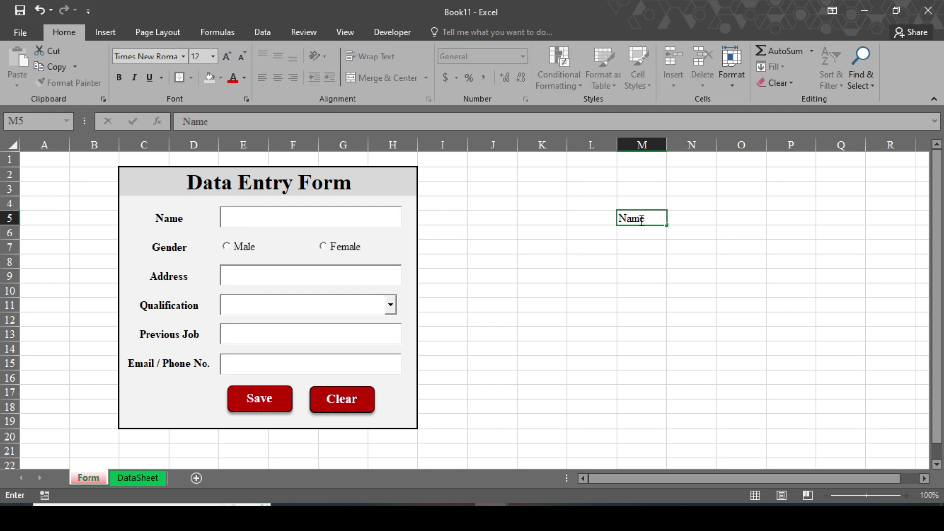
key(Return)
text(Gender)
key(Return)
Enter 'Address', 'Qualification', 'Previous Job' and 'Email / Phone No.' in M7:M10.
text(Address)
key(Return)
text(Qualification)
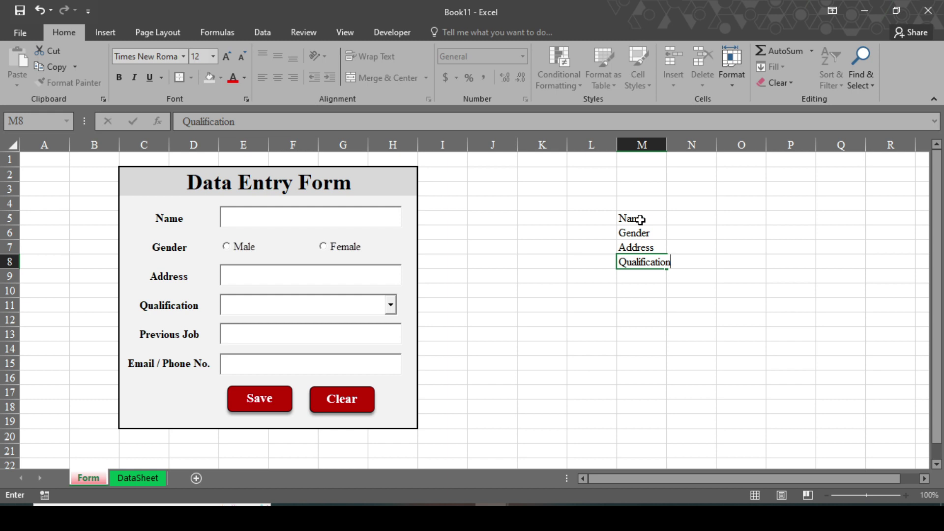
key(Return)
text(Previous Job)
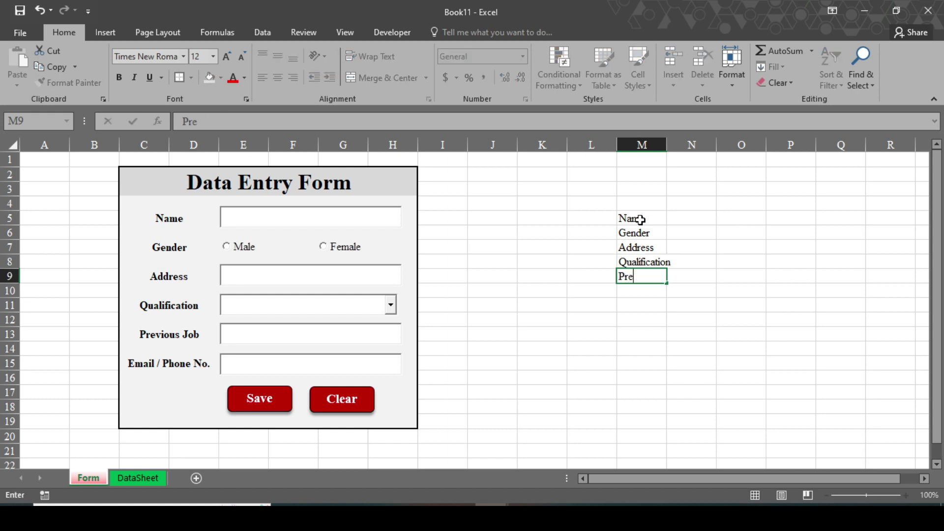
key(Return)
text(Email / Phone No.)
click(688, 188)
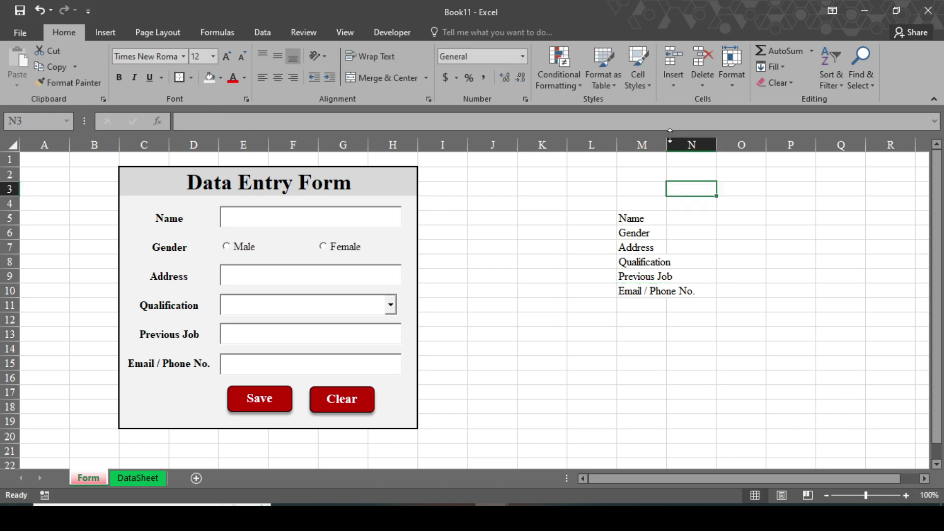
Widen columns M and N and copy the labels in M5:M10.
drag(666, 142, 898, 144)
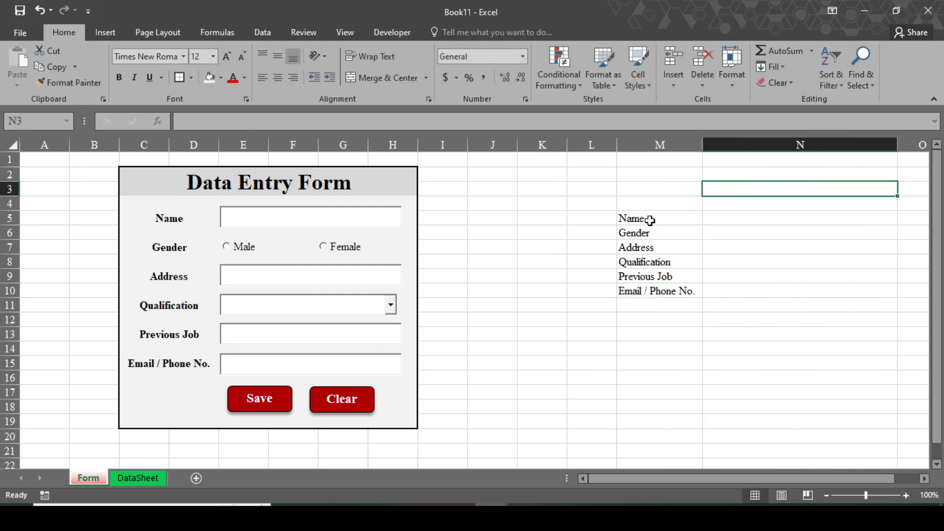
click(541, 232)
drag(626, 217, 647, 291)
key(ctrl+c)
Paste the labels as values, transposed, into DataSheet A1:F1.
click(137, 477)
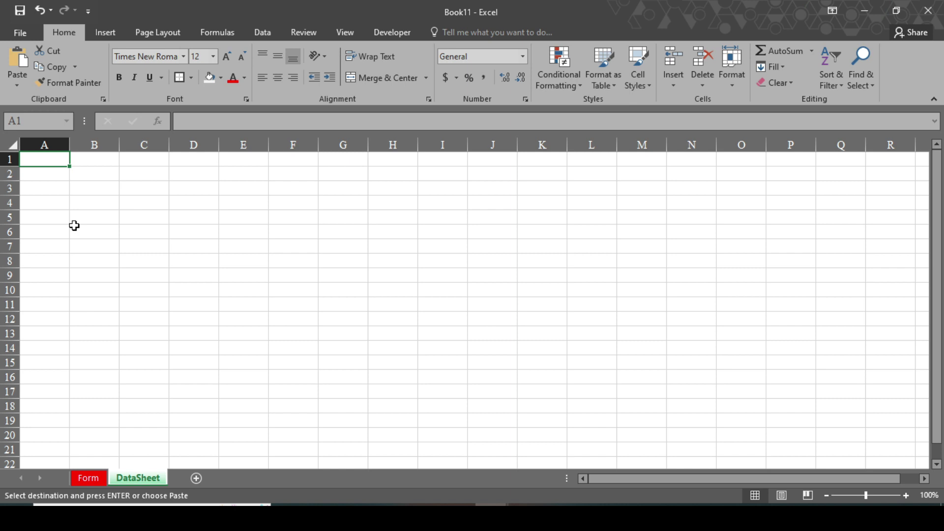
key(ctrl+alt+v)
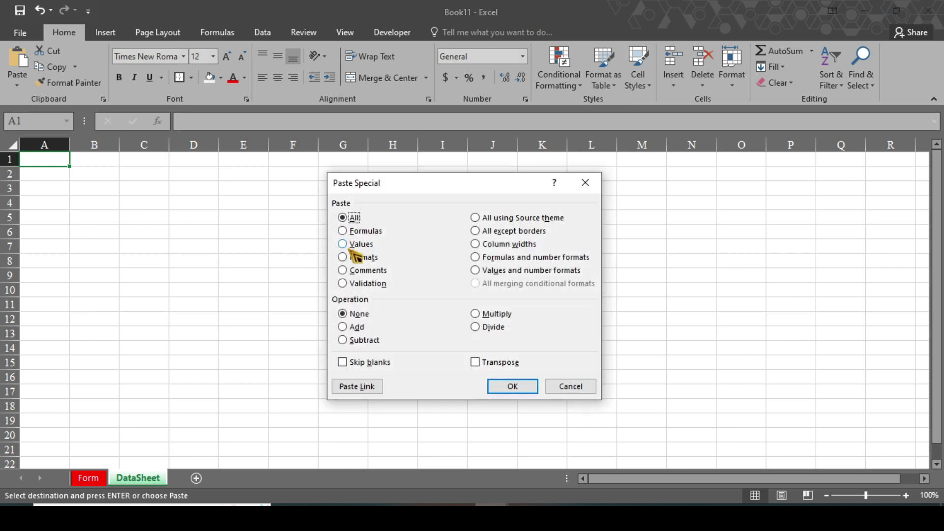
click(343, 245)
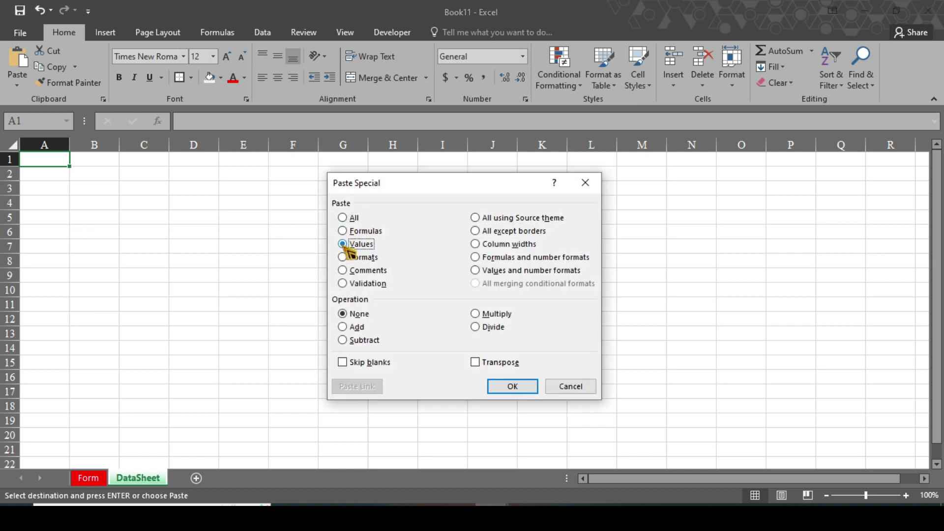
click(475, 363)
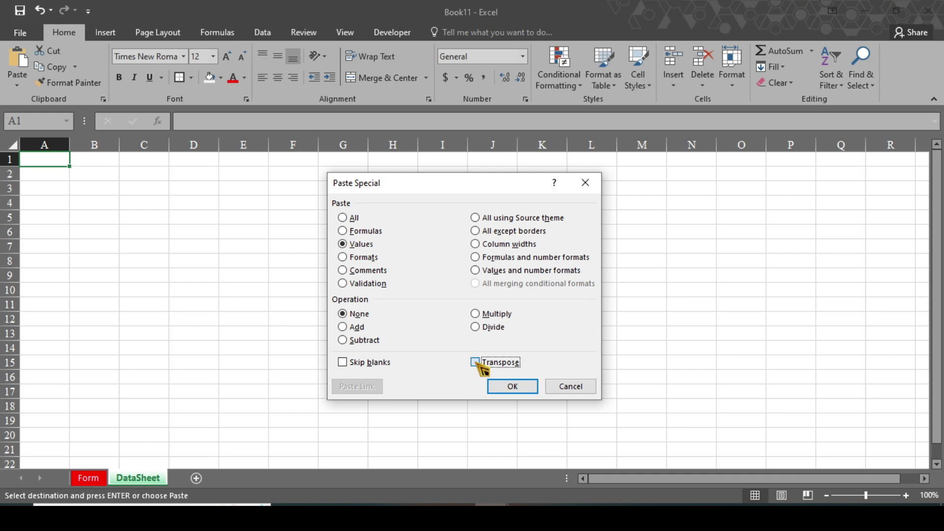
click(514, 387)
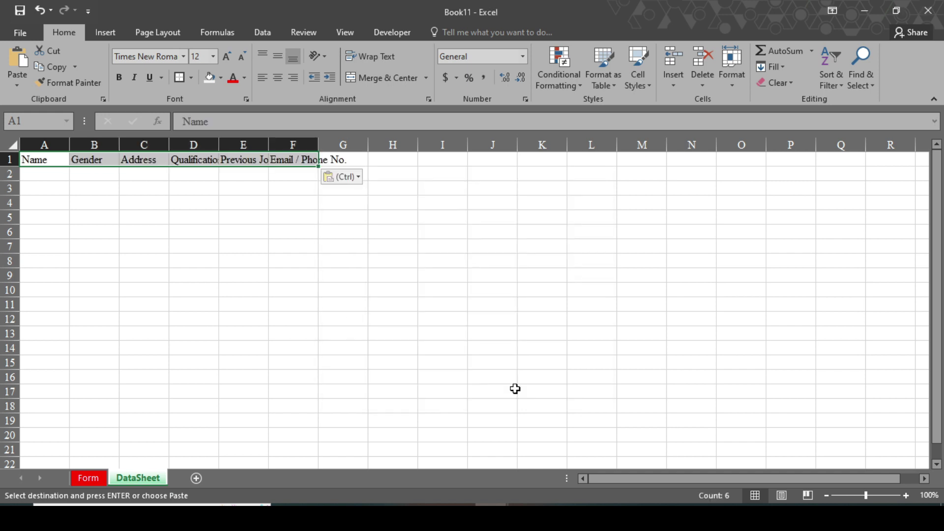
Widen DataSheet columns A–F and make row 1 taller.
drag(70, 145, 287, 145)
drag(336, 145, 373, 145)
drag(424, 145, 702, 145)
drag(59, 159, 580, 165)
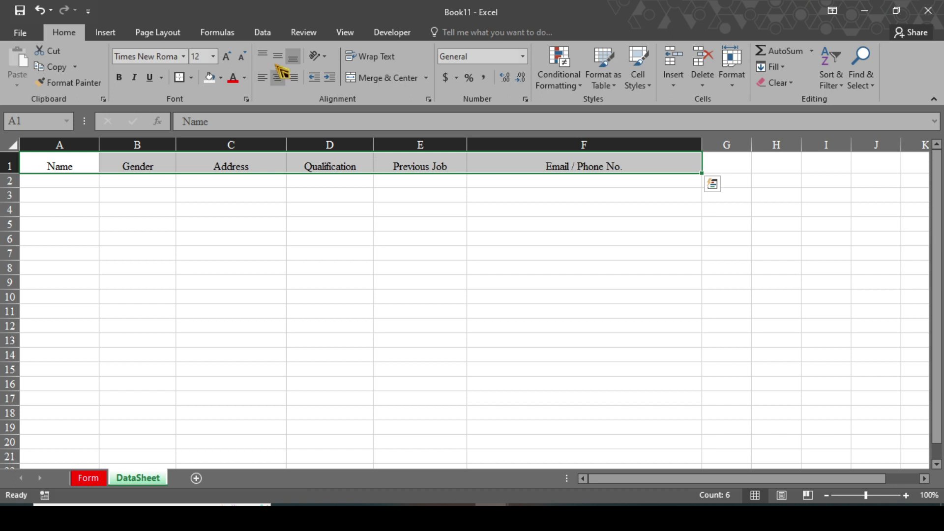
Make the A1:F1 headers middle-aligned and bold with a gold fill.
click(278, 58)
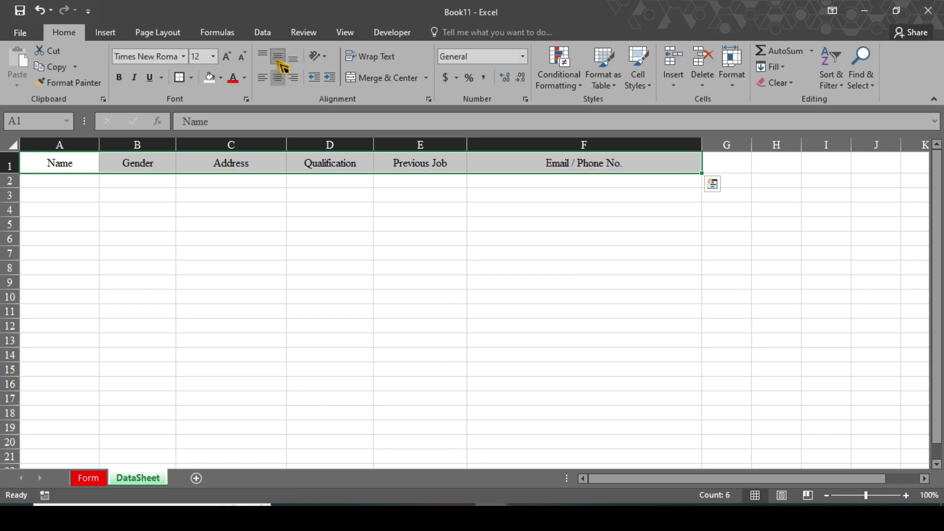
click(123, 83)
click(245, 79)
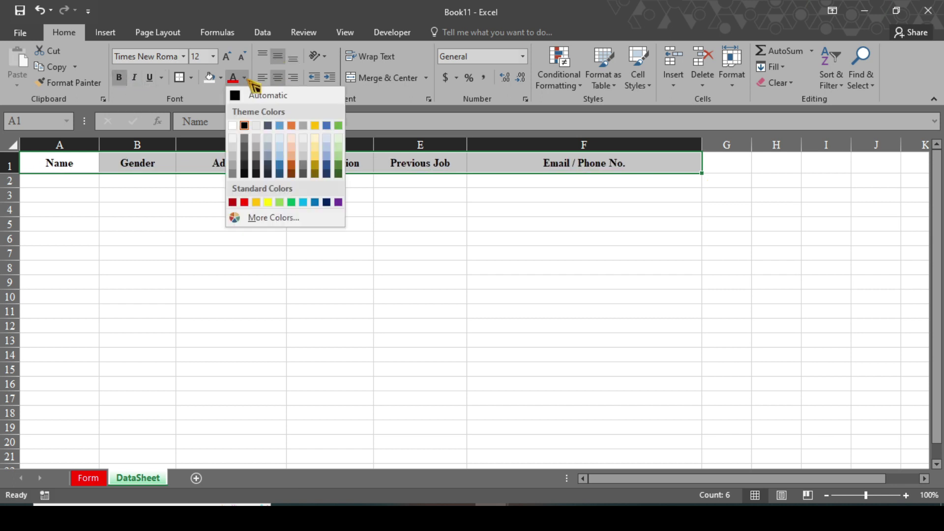
click(221, 78)
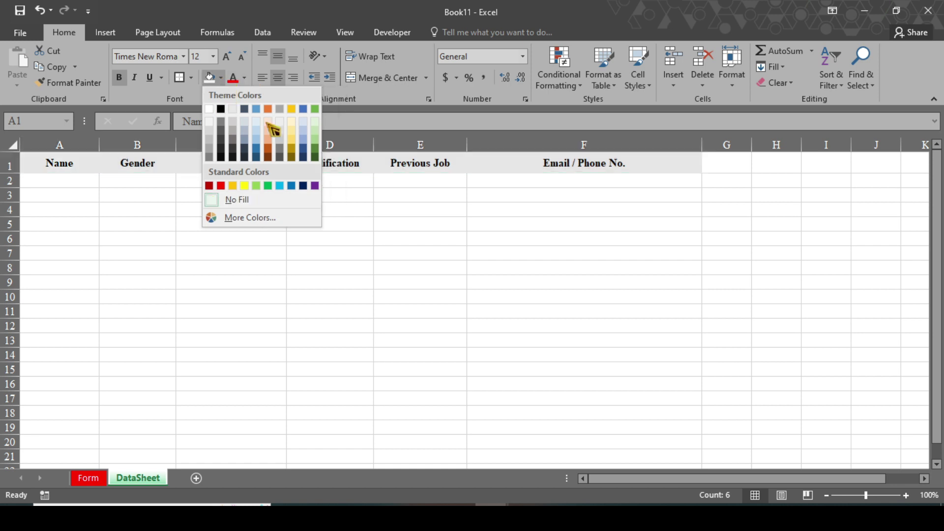
click(293, 147)
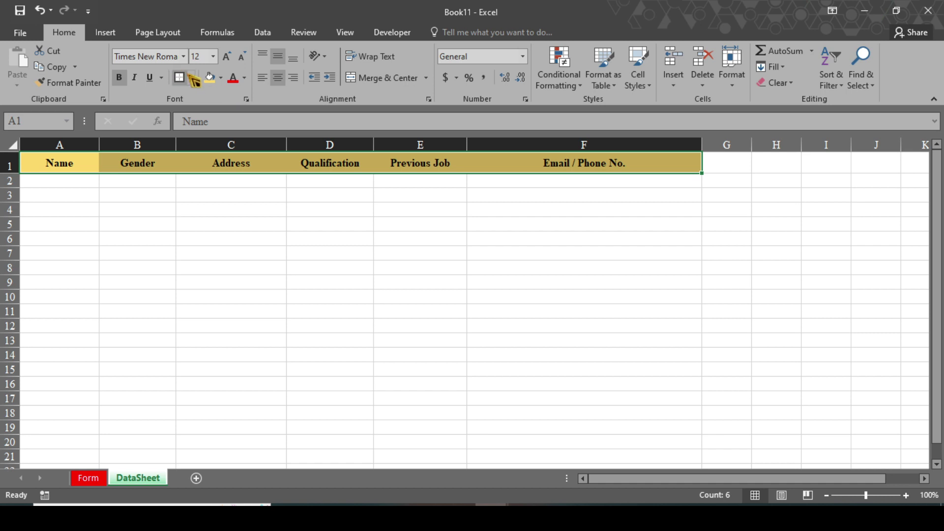
Apply All Borders to the header cells A1:F1.
click(190, 78)
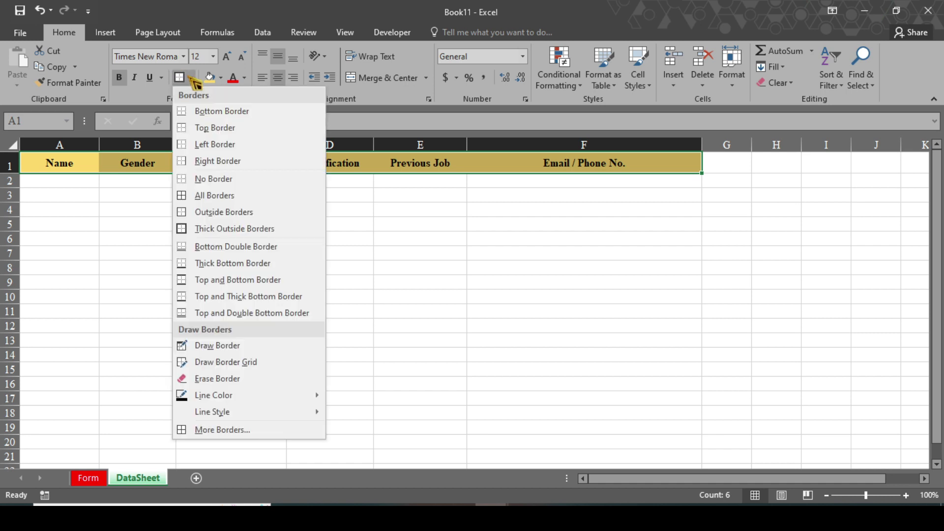
click(205, 204)
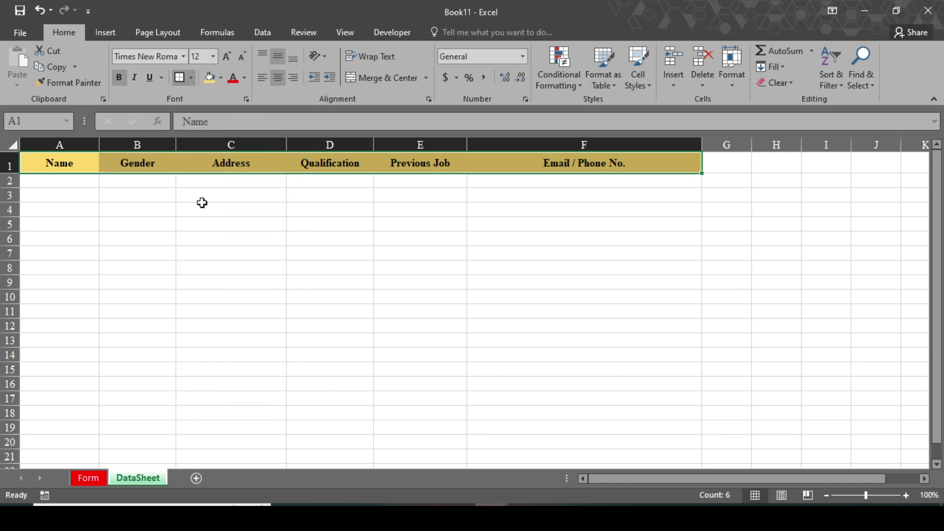
click(231, 282)
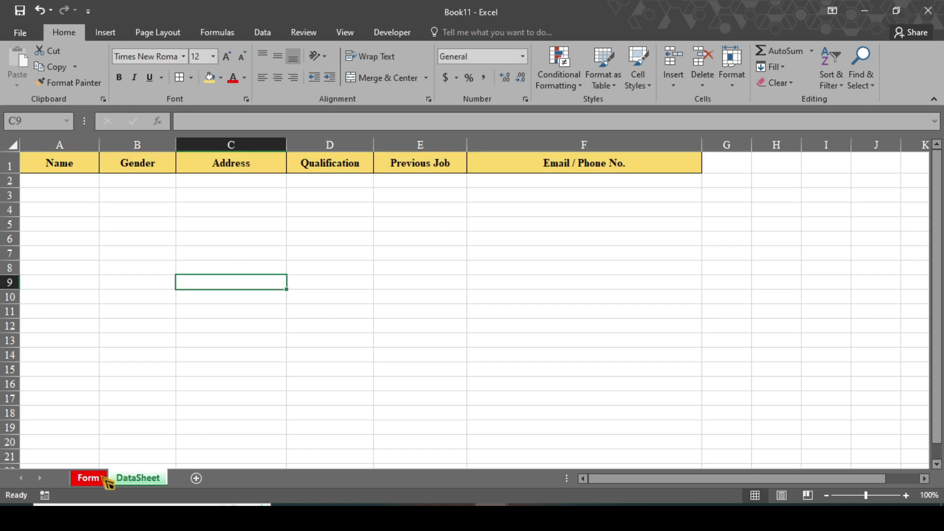
click(102, 478)
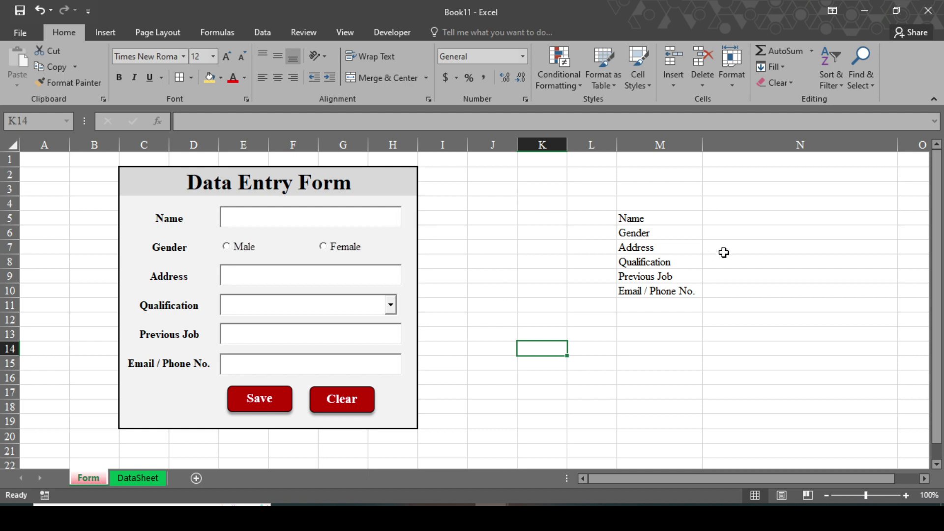
In Design Mode, set the Name text box's LinkedCell to N5.
click(722, 219)
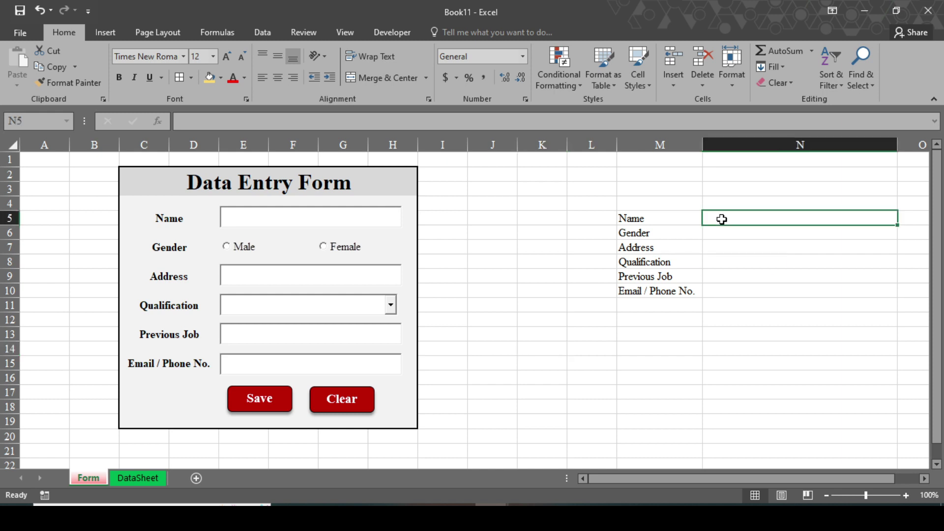
text(N5)
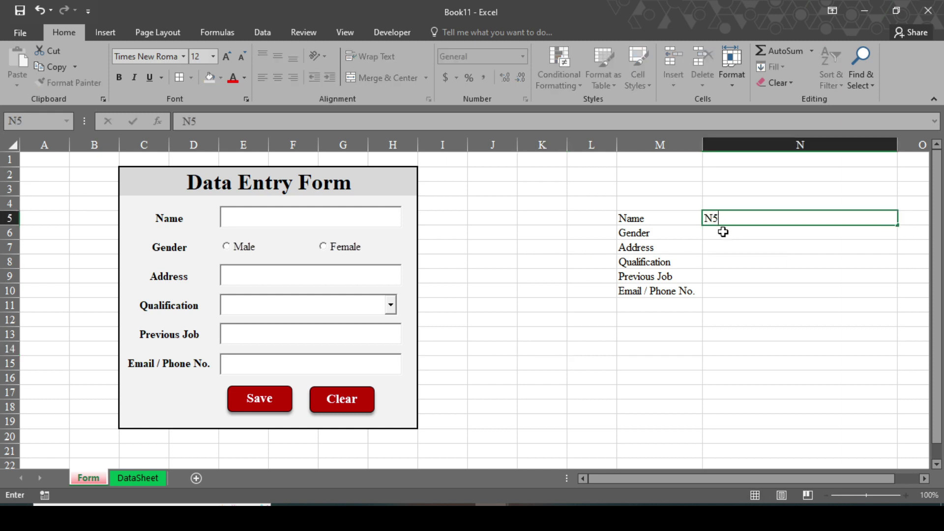
click(398, 33)
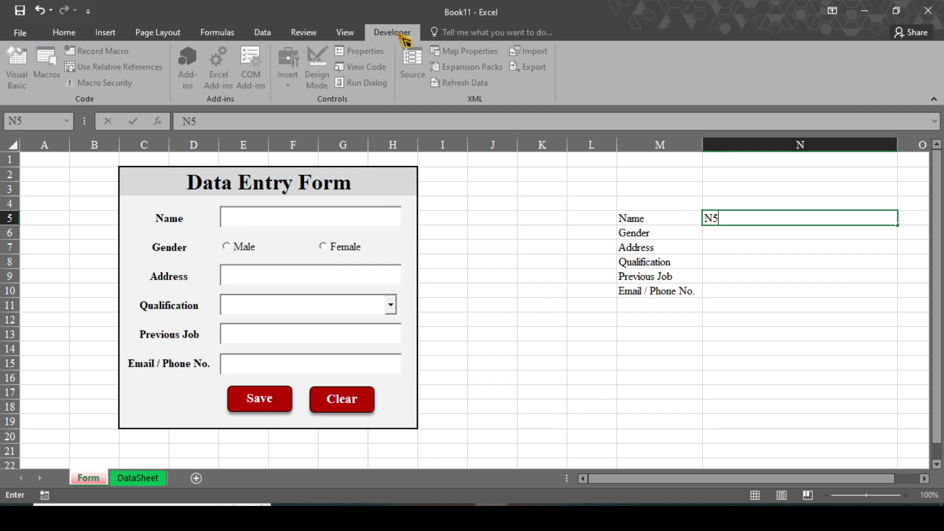
click(494, 219)
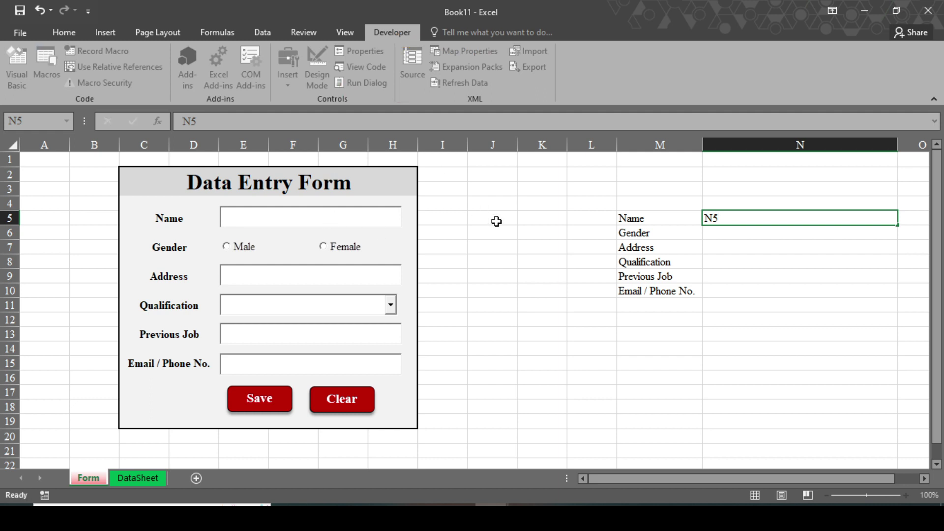
click(364, 220)
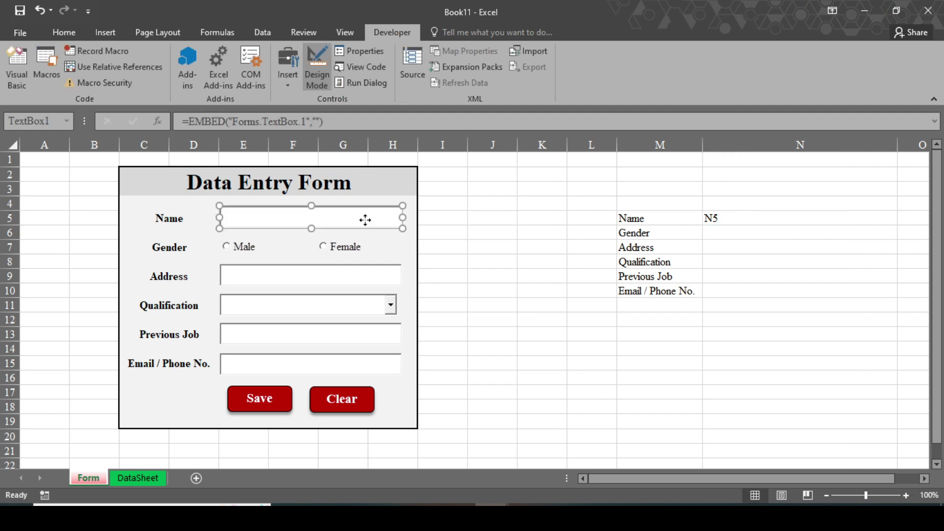
click(376, 49)
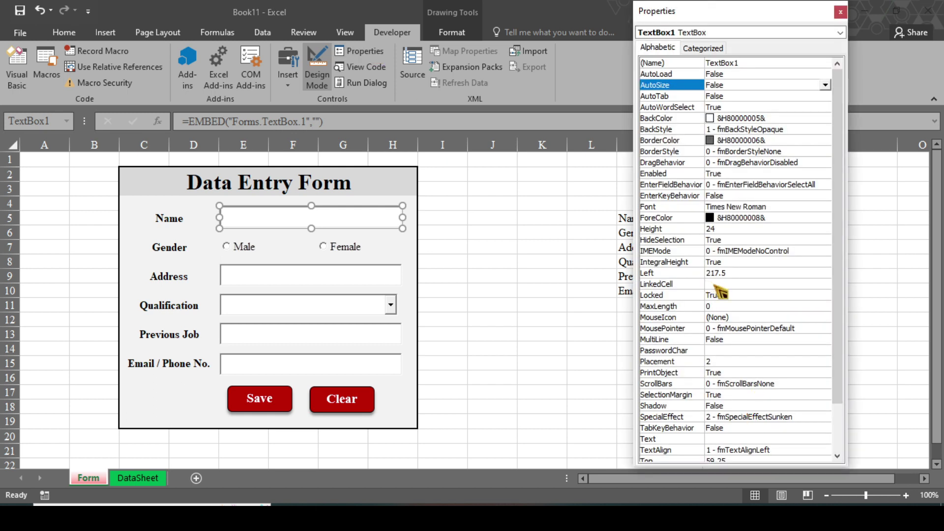
click(714, 284)
drag(719, 15, 522, 51)
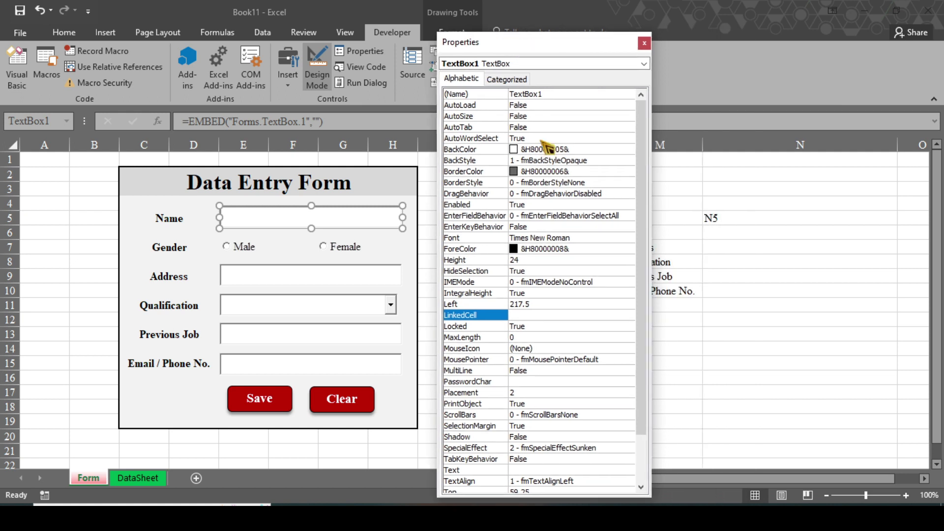
text(N5)
Link the Address field to N7 and the Email / Phone No. field to N10.
click(239, 283)
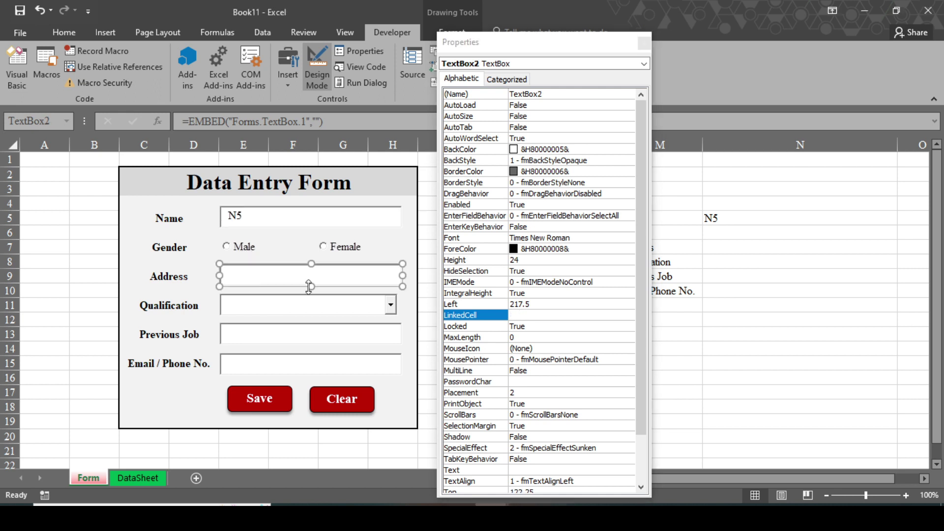
click(521, 315)
text(N7)
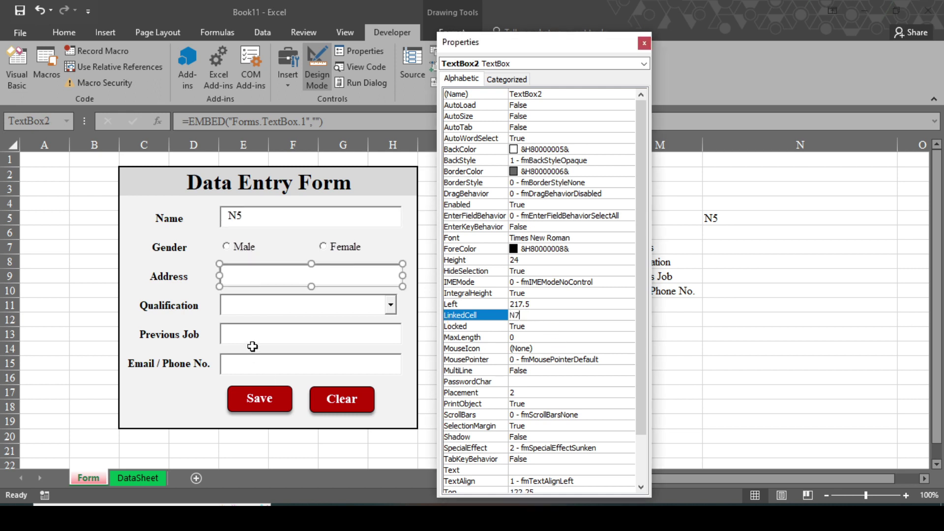
click(317, 338)
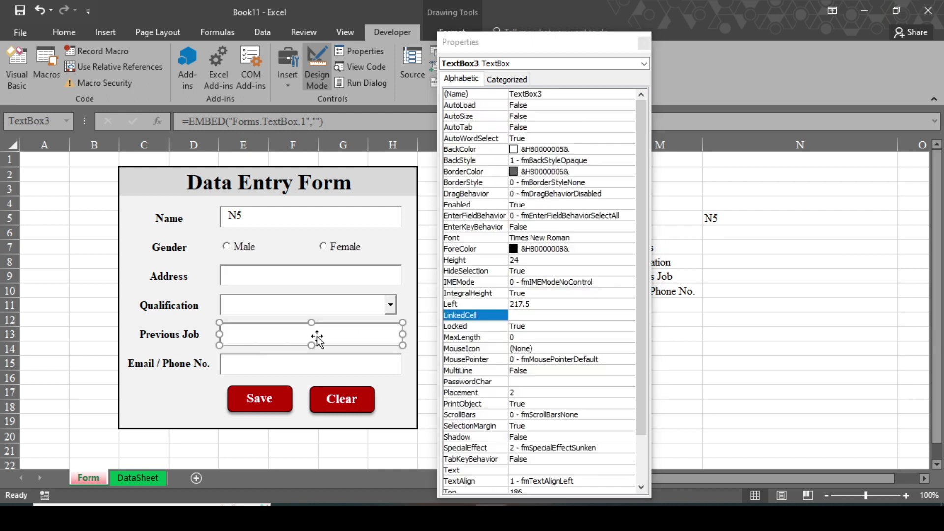
click(520, 314)
click(325, 369)
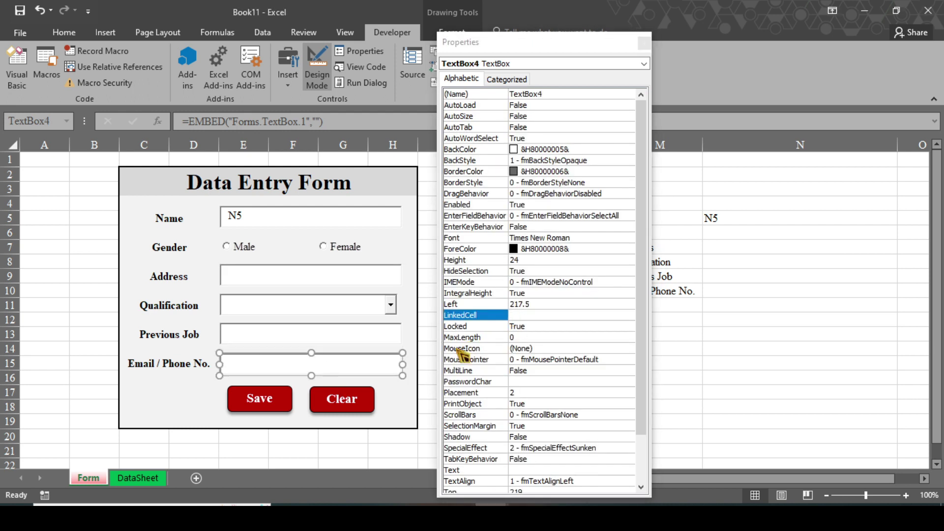
click(522, 315)
text(N10)
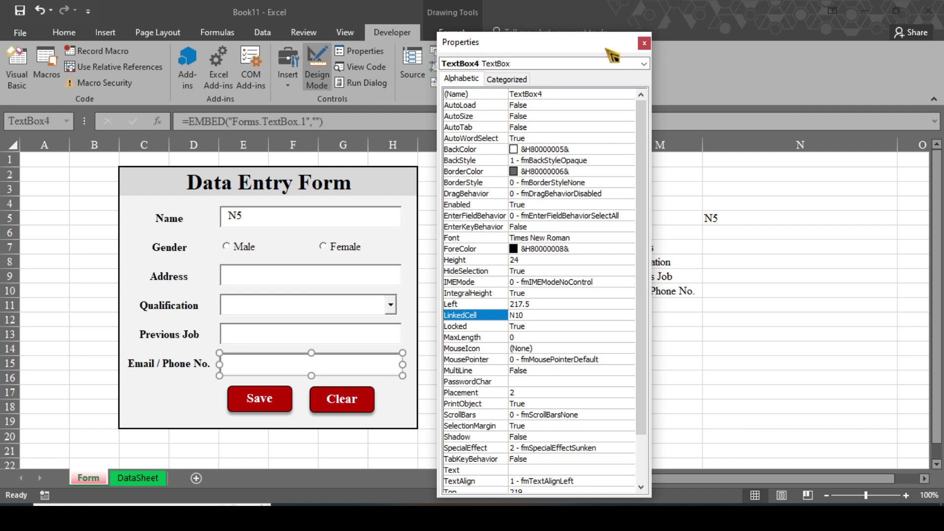
Link the Qualification drop-down to N8 and close the Properties panel.
drag(605, 48, 634, 51)
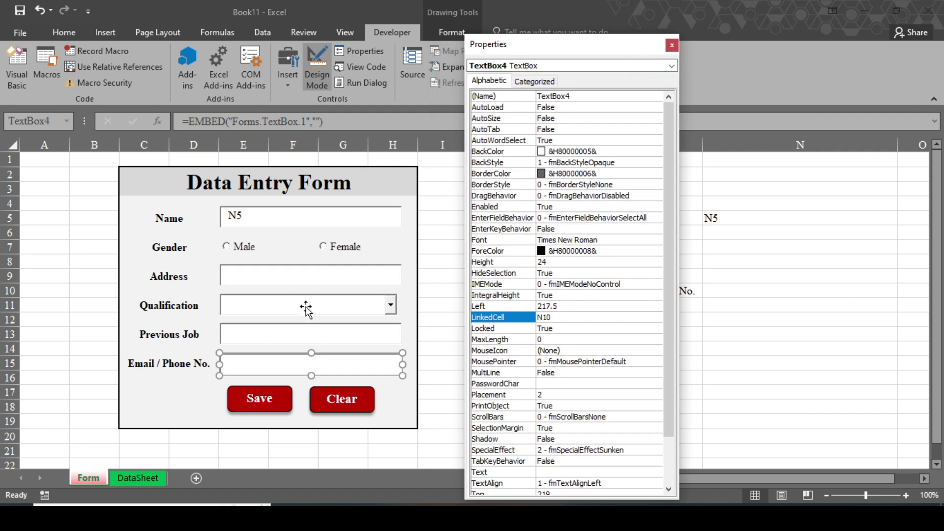
click(306, 309)
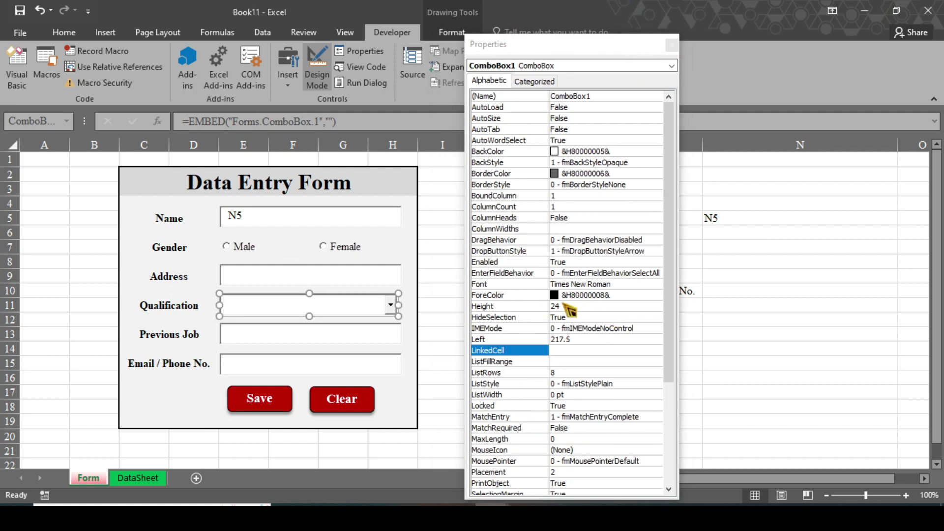
click(568, 350)
text(N8)
drag(633, 47, 537, 110)
click(576, 108)
Clear N5, exit Design Mode and type a test name into the Name field.
click(718, 233)
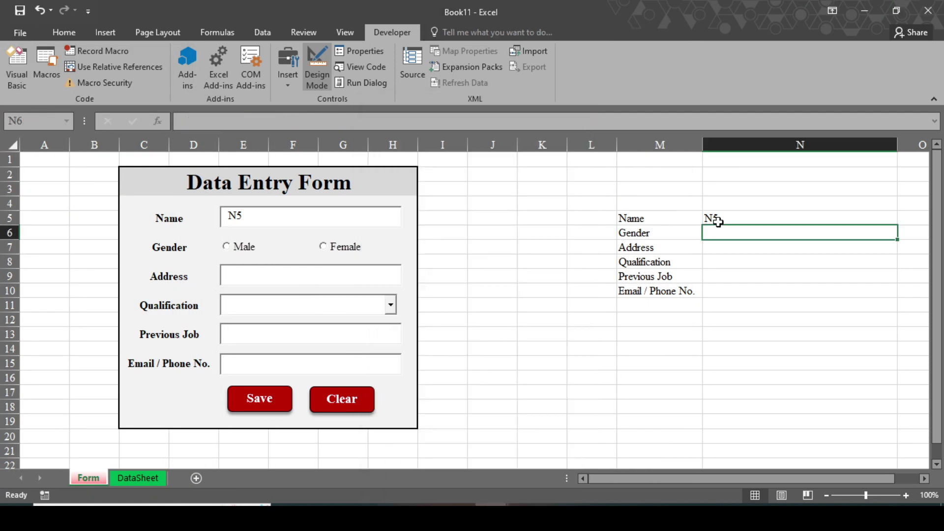
click(718, 217)
key(Delete)
click(317, 74)
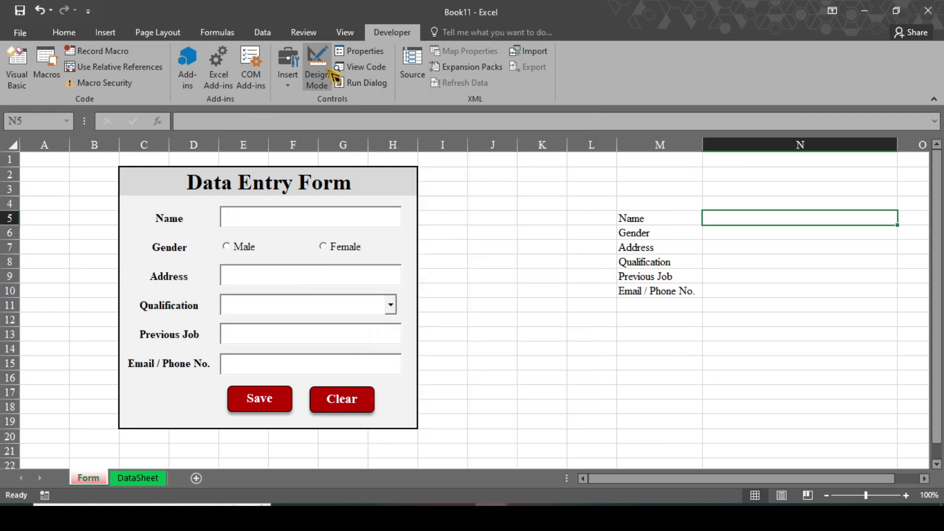
click(271, 217)
text(Sagar)
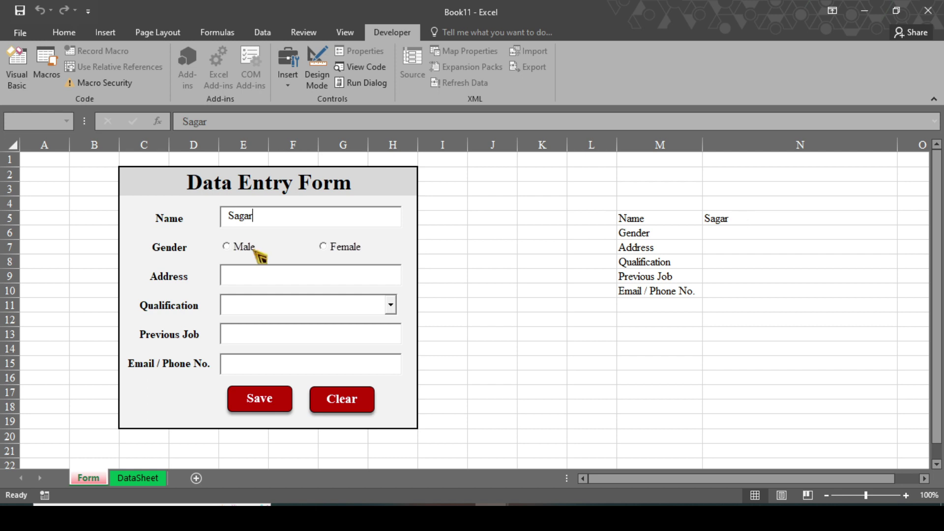
Check the Qualification drop-down, then delete the test name from cell N5.
click(392, 305)
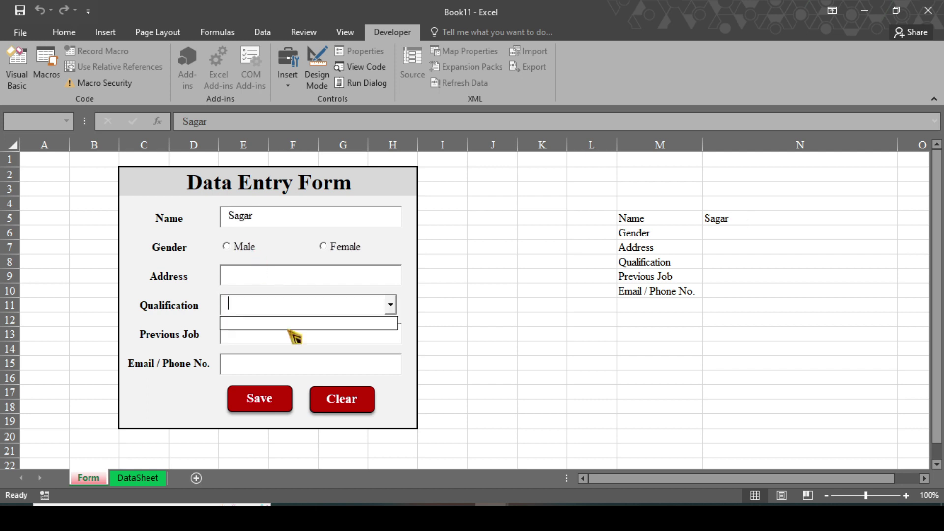
click(392, 306)
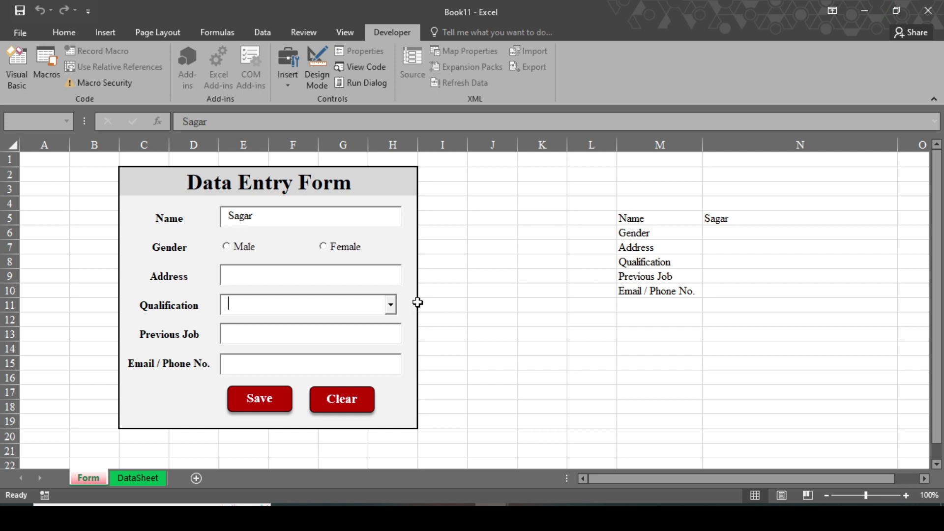
click(725, 220)
key(Delete)
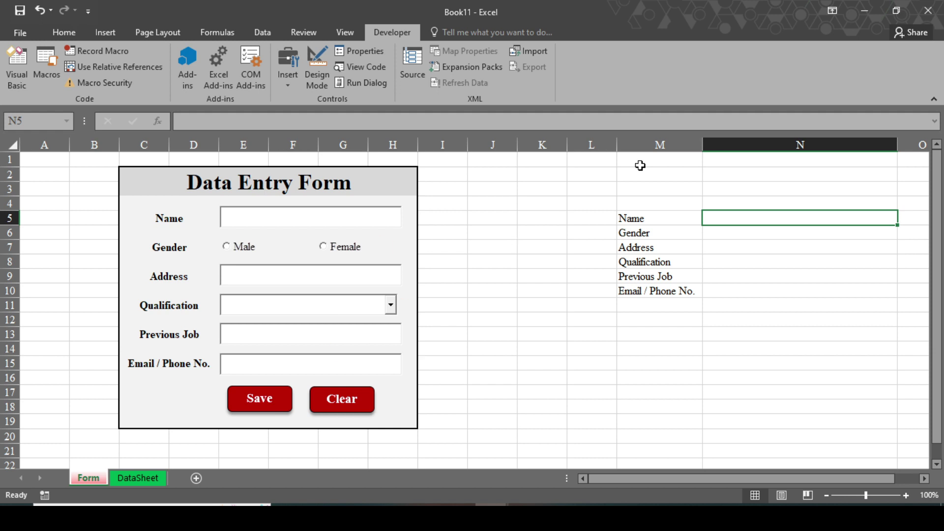
Enter Board, High School, Bachelor, Master and Phd. down L5:L9, then turn Design Mode back on.
click(587, 217)
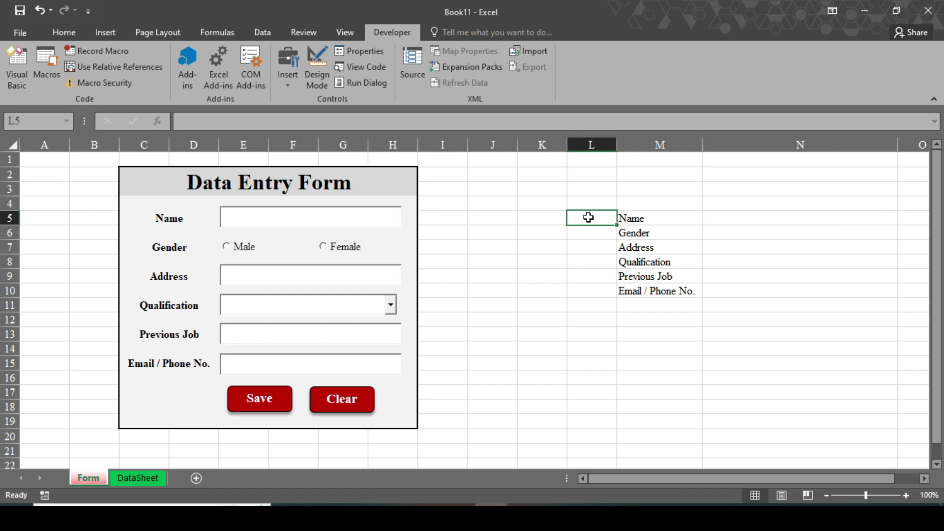
text(B)
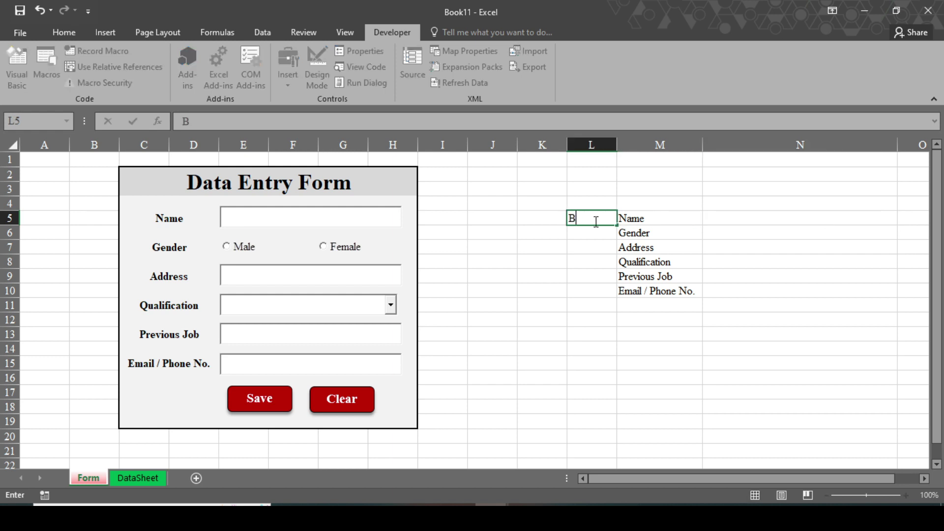
text(oard)
key(Return)
text(Hi)
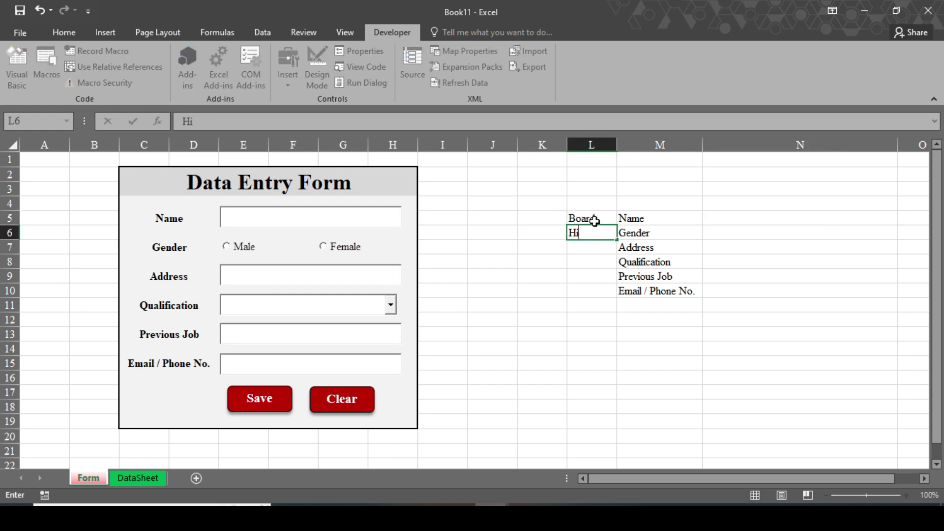
text(gh School)
key(Return)
text(Bachelor)
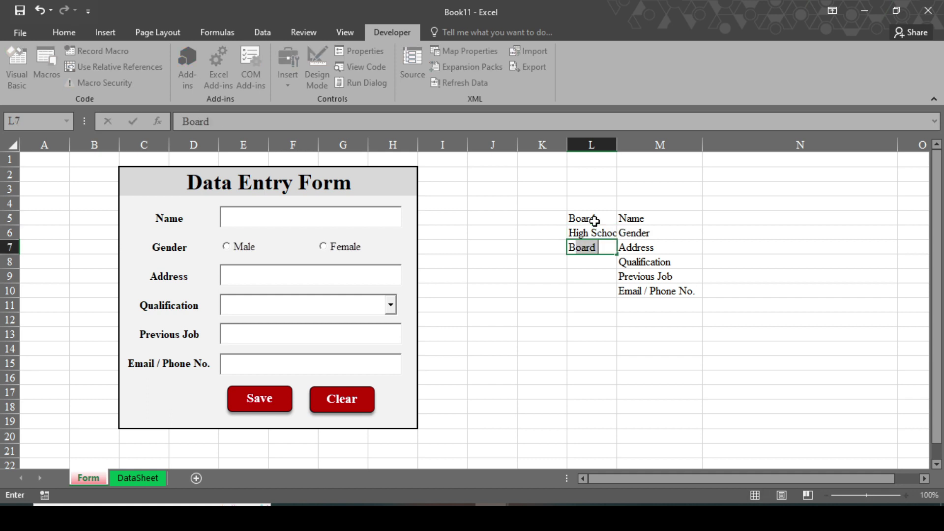
key(Return)
text(Master)
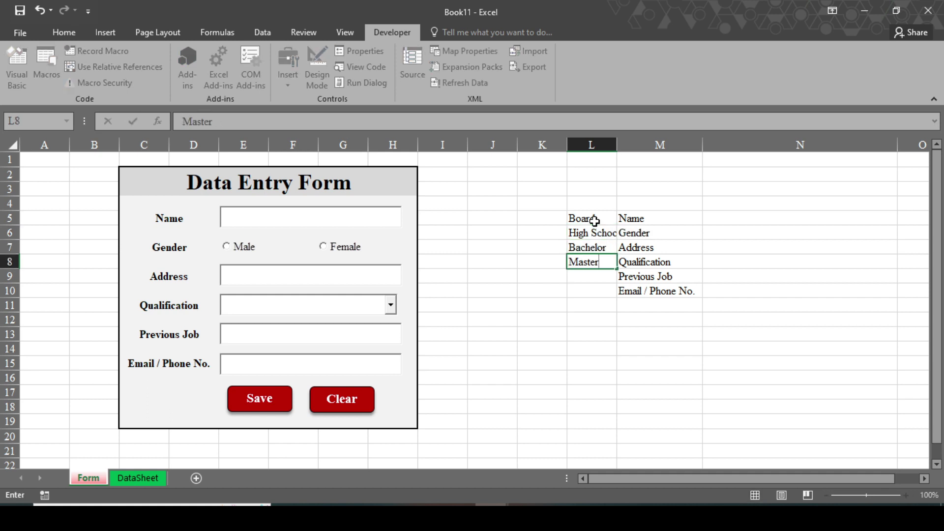
key(Return)
text(Phd.)
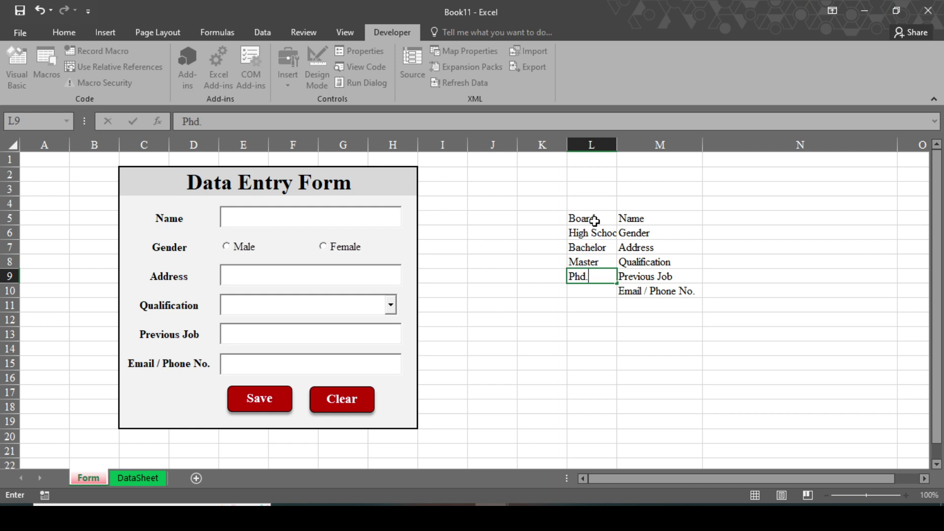
key(Return)
click(584, 218)
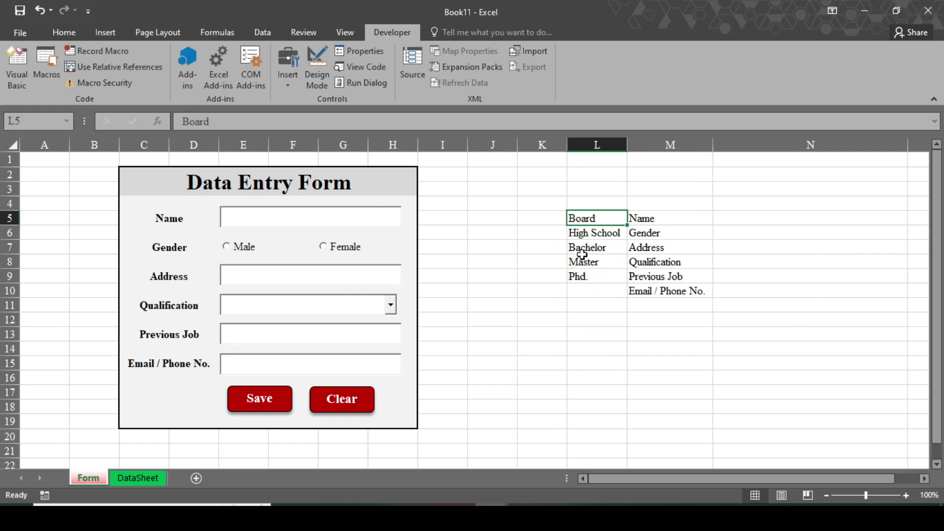
click(328, 76)
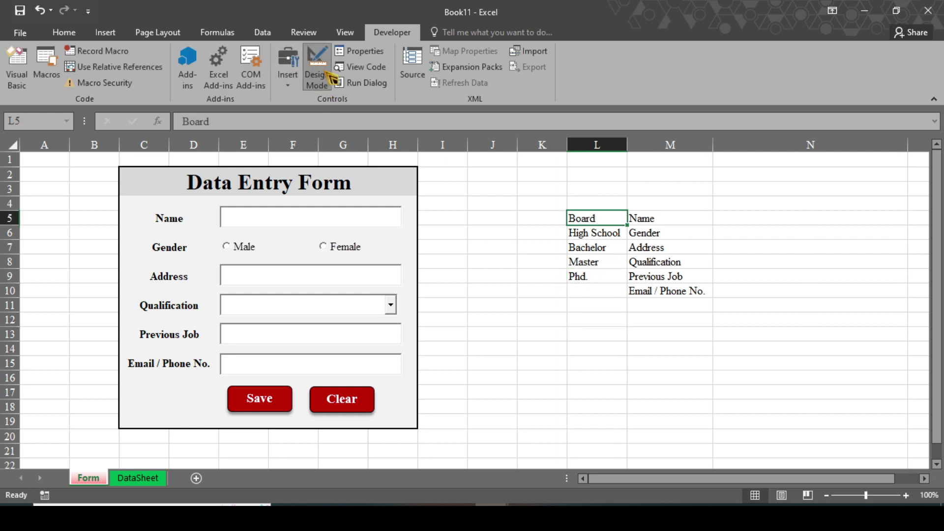
Set the Qualification combo box's ListFillRange to L5:L9 and LinkedCell to N8.
click(292, 311)
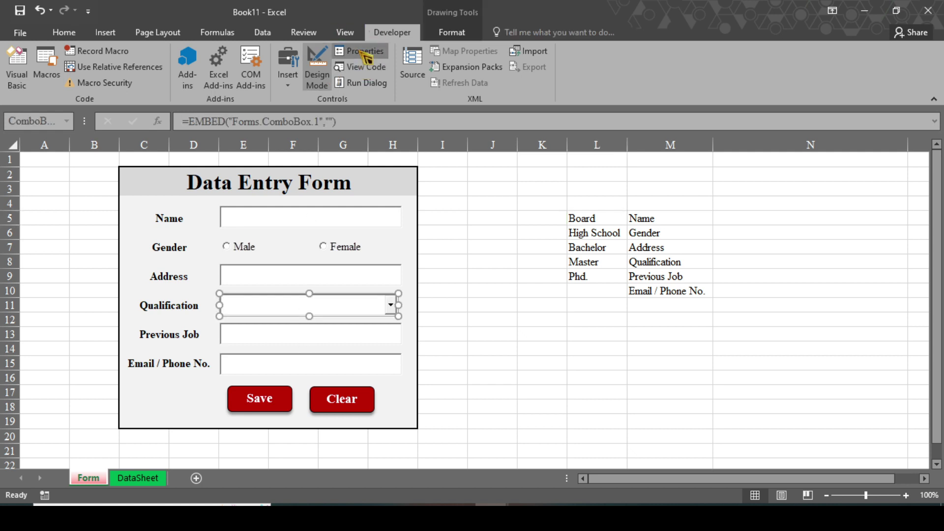
click(359, 51)
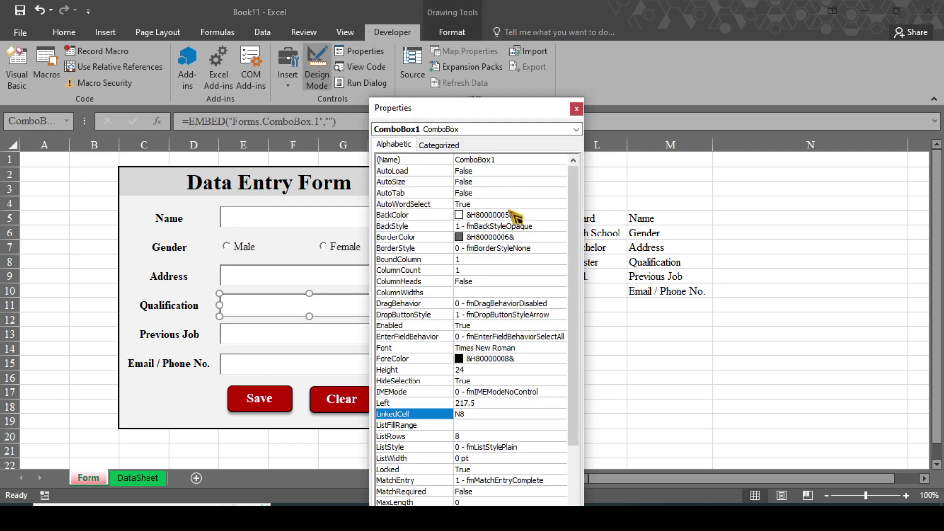
click(464, 425)
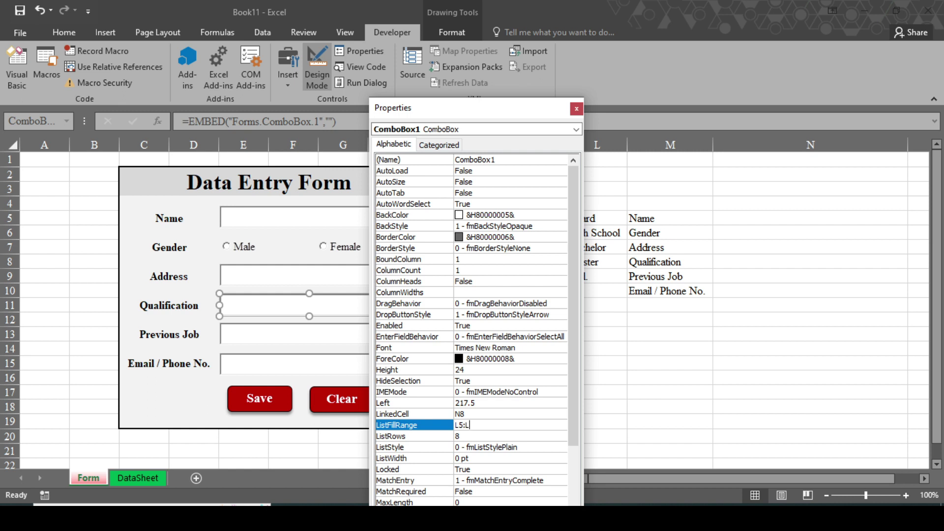
drag(547, 108, 552, 36)
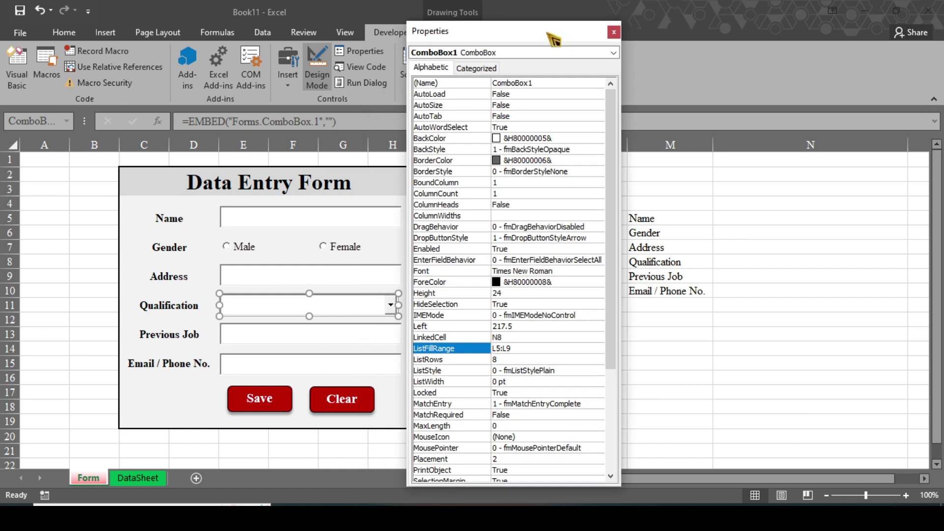
click(614, 31)
click(473, 334)
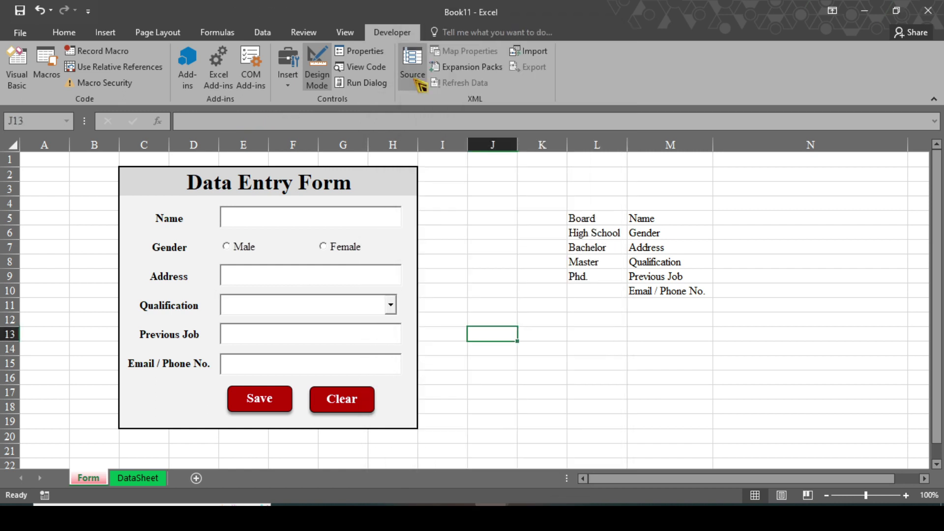
Exit Design Mode and choose High School from the Qualification drop-down.
click(317, 69)
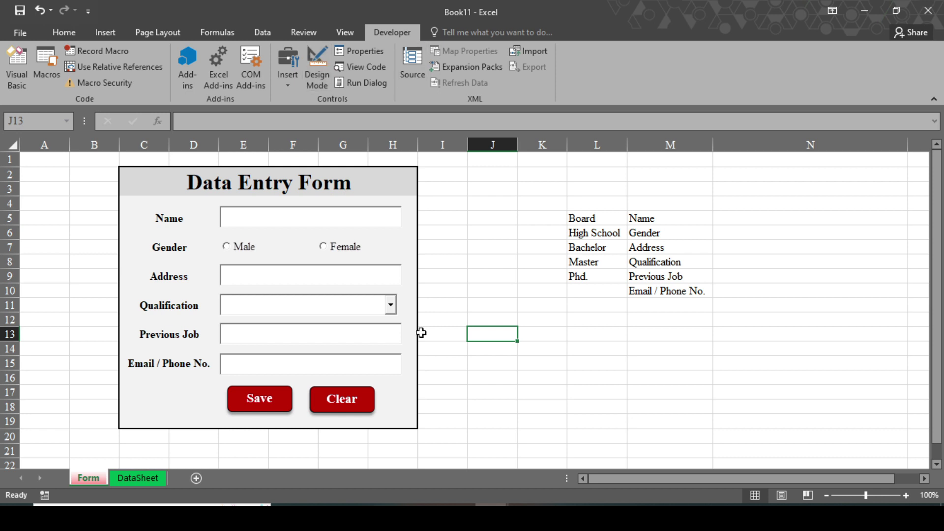
click(393, 312)
click(259, 335)
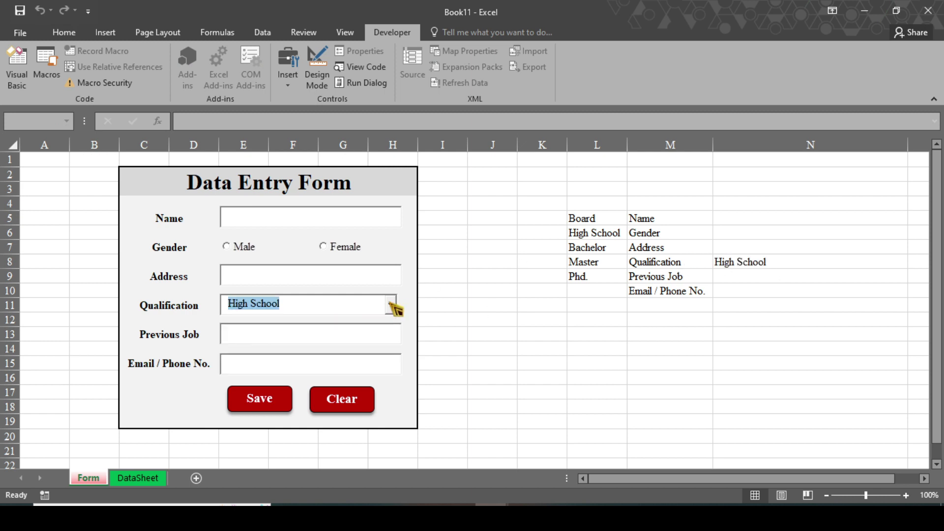
click(458, 293)
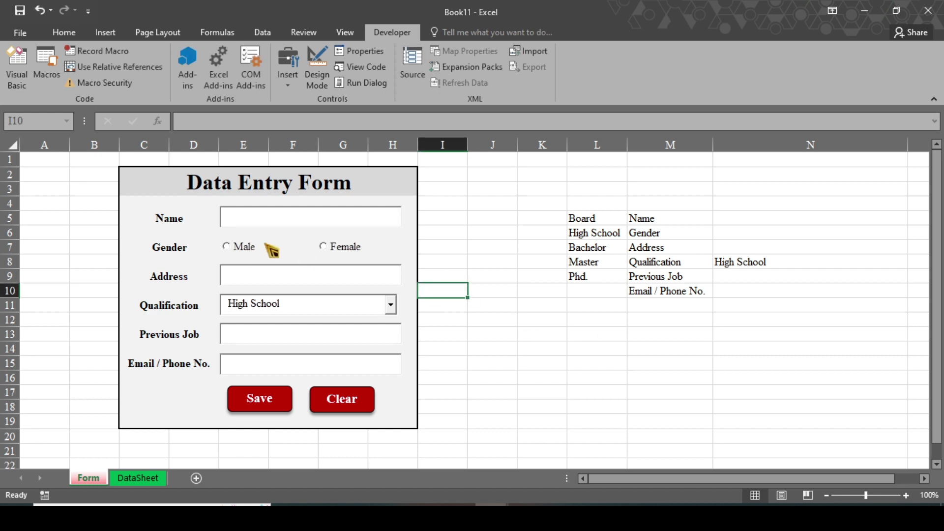
In Design Mode, set the Male option button's LinkedCell property to K5.
click(317, 74)
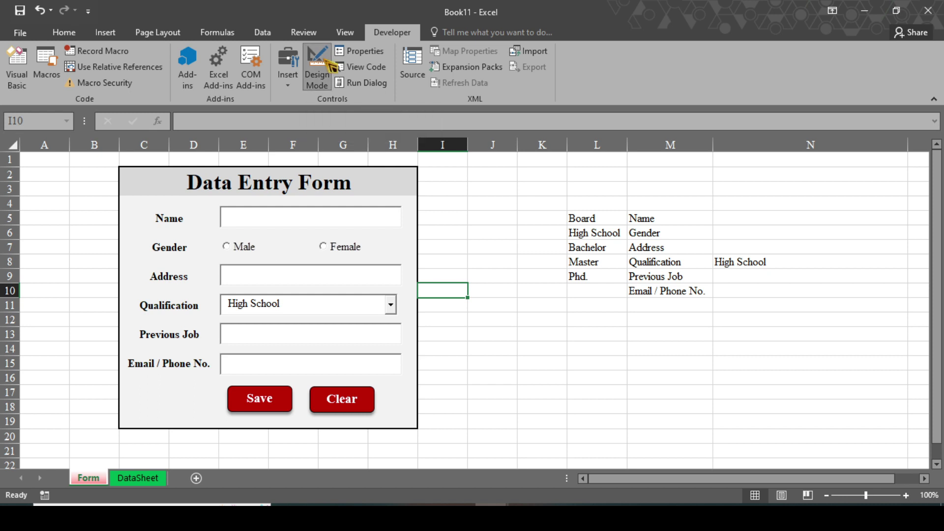
click(260, 244)
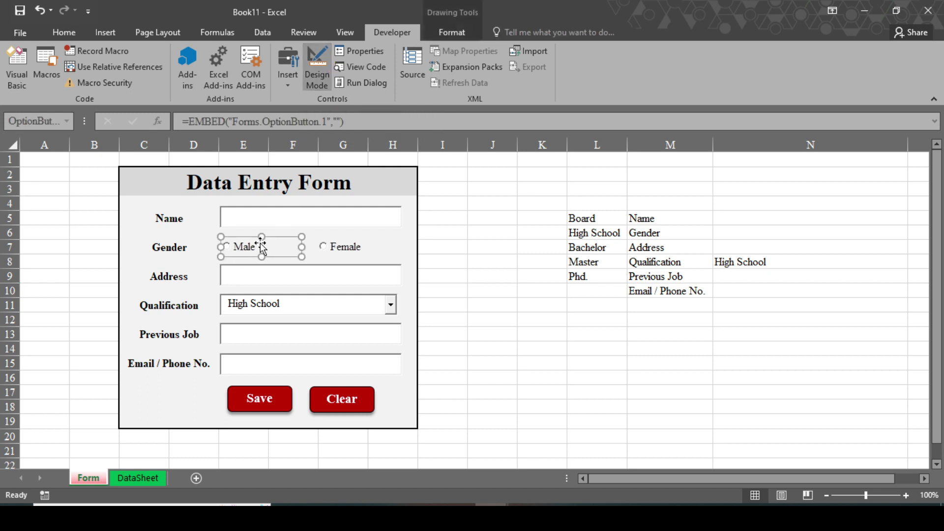
click(383, 56)
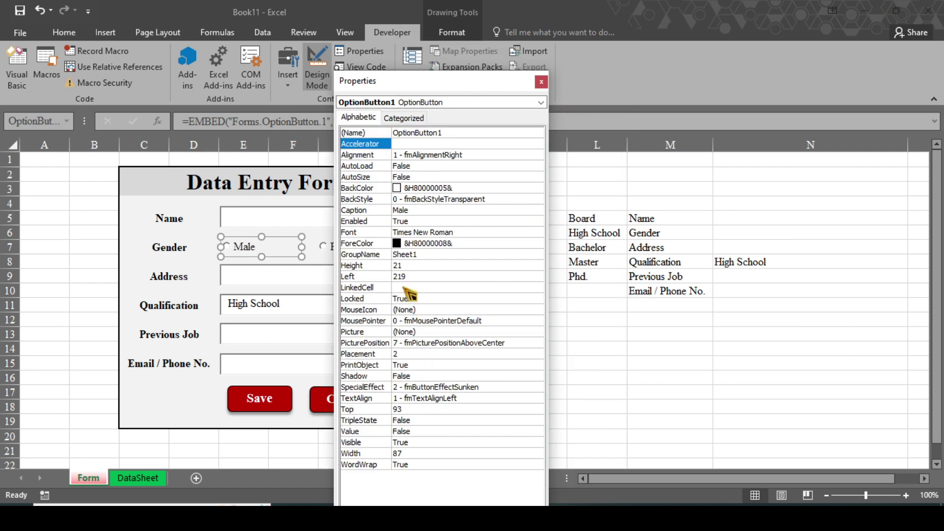
drag(459, 85, 333, 53)
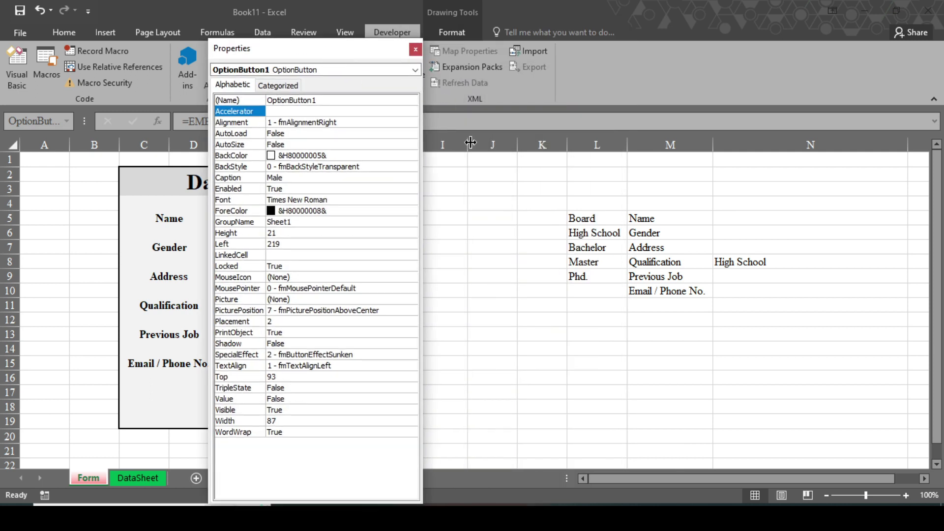
click(283, 254)
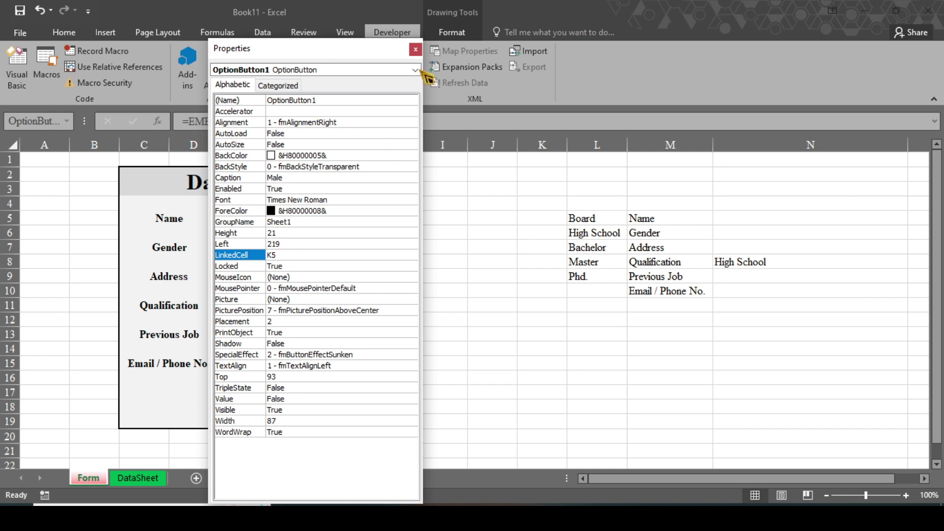
click(415, 49)
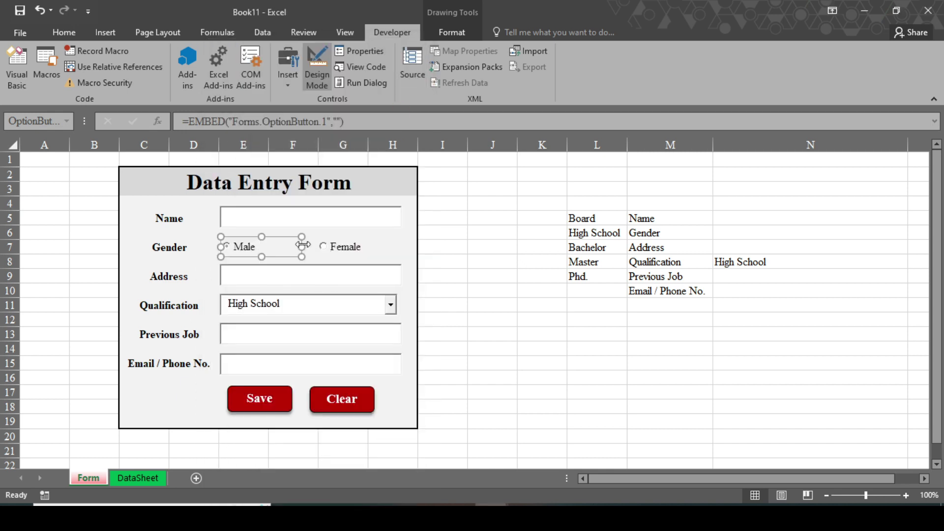
Exit Design Mode and test the Female and Male options against K5.
click(317, 69)
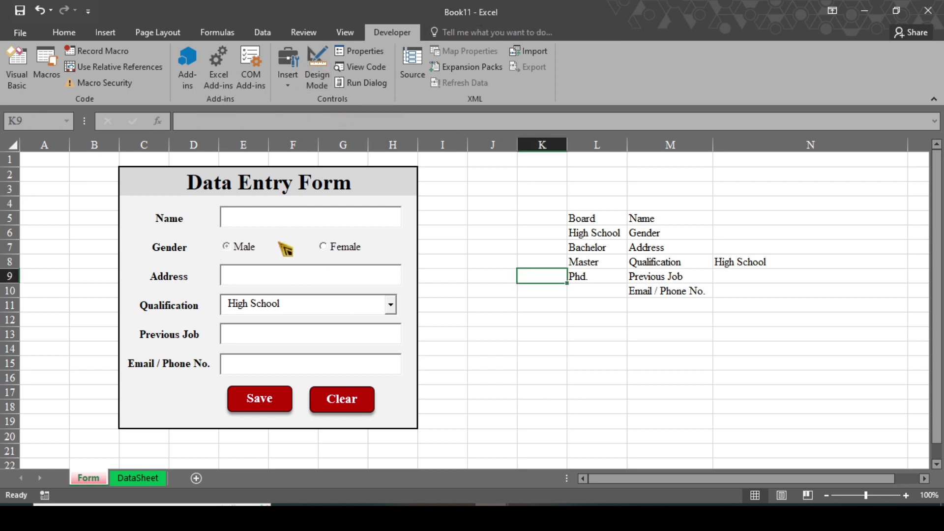
click(327, 248)
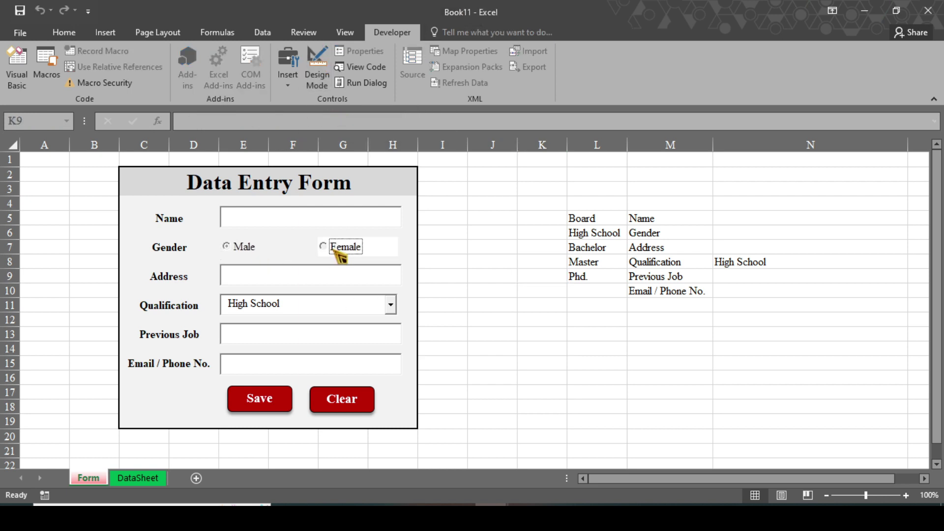
click(259, 245)
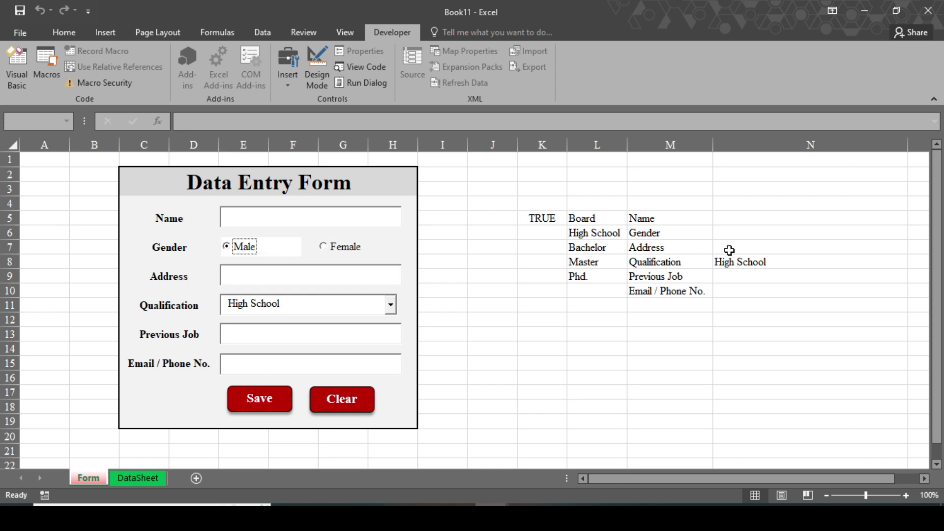
Enter =IF(K5=TRUE,"Male","Female") in cell N6 beside Gender.
click(728, 235)
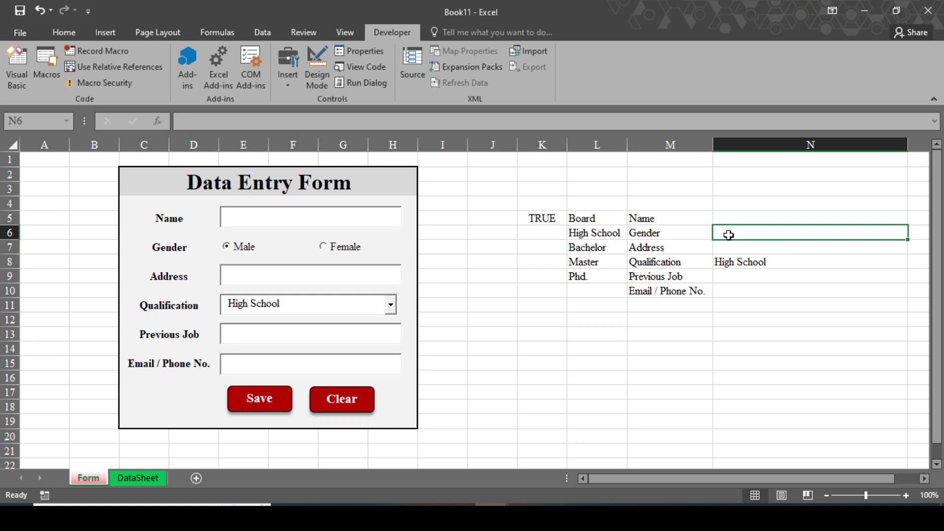
text(I)
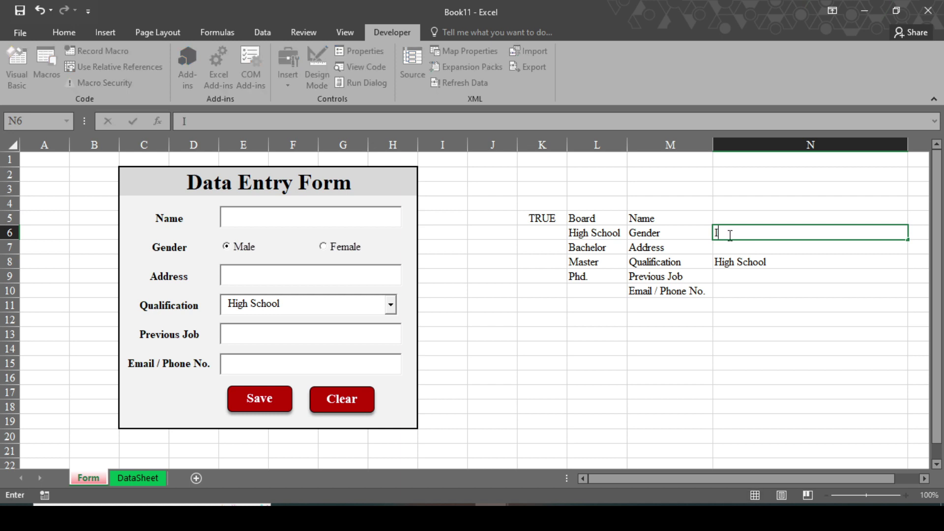
text(=If)
key(Tab)
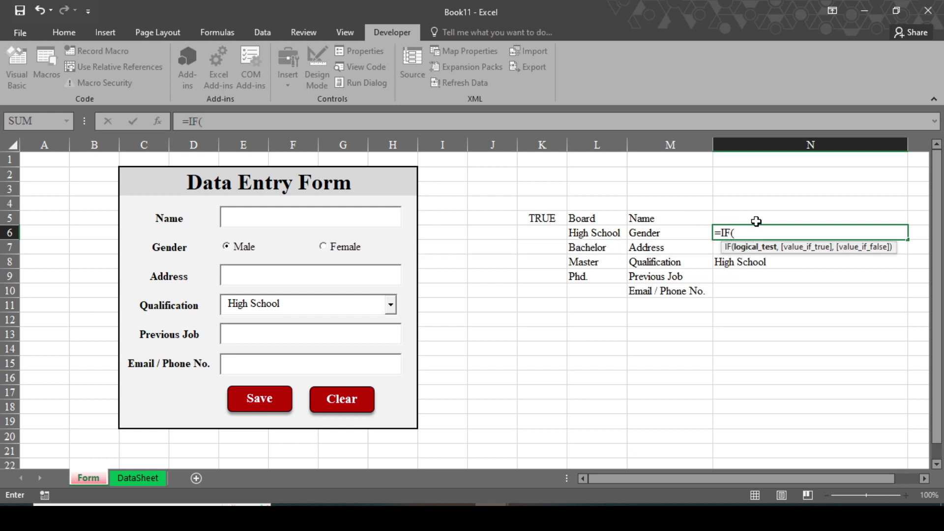
text(K5)
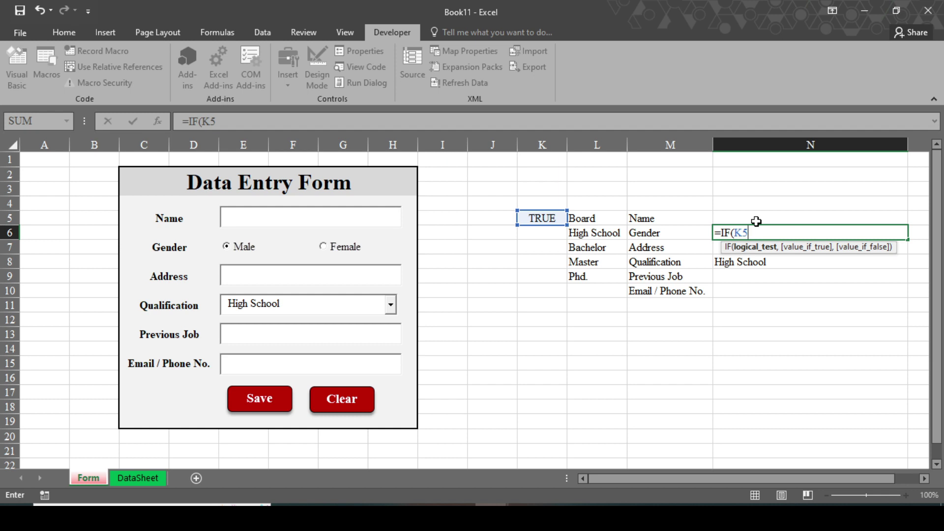
text(=TR)
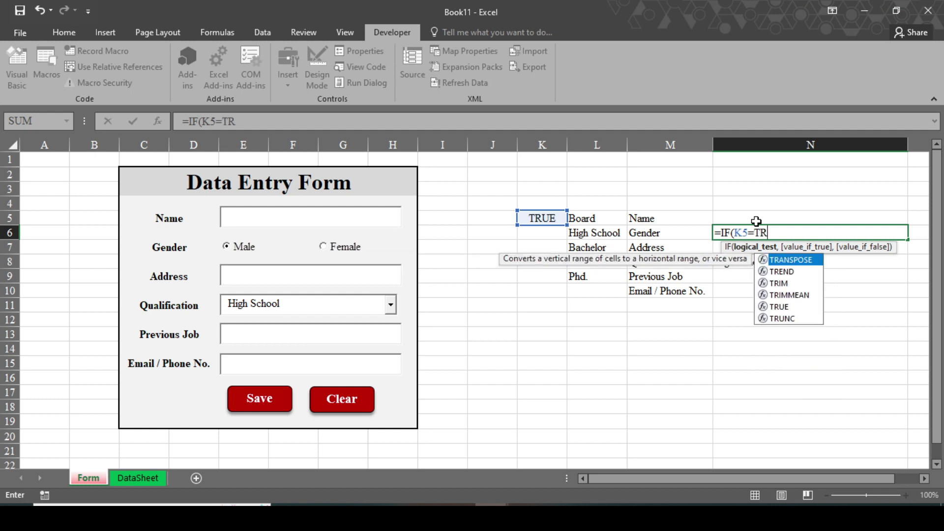
text(u)
key(Tab)
text(,)
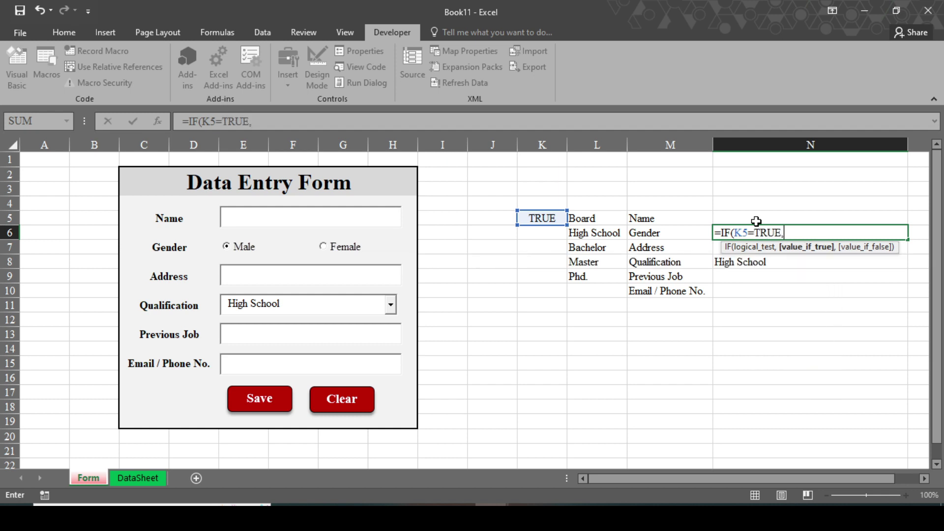
text("Male","Female")
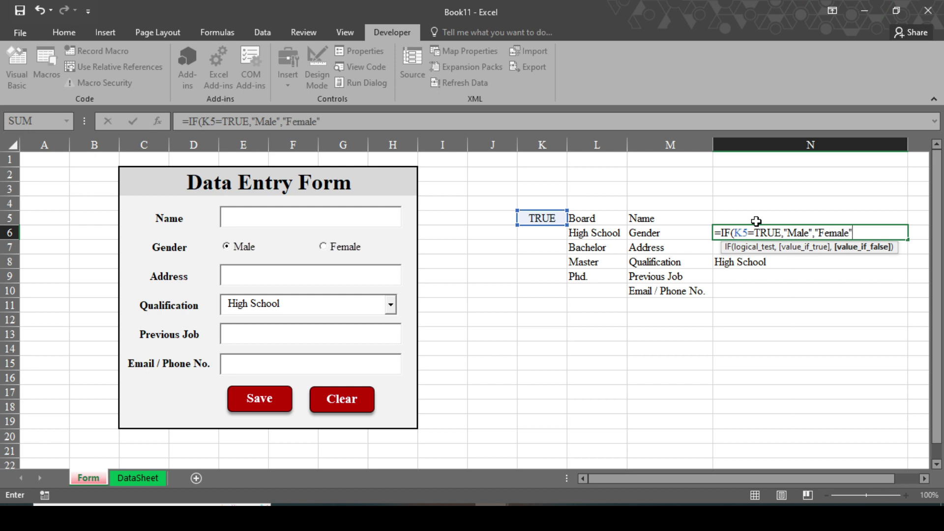
key(Return)
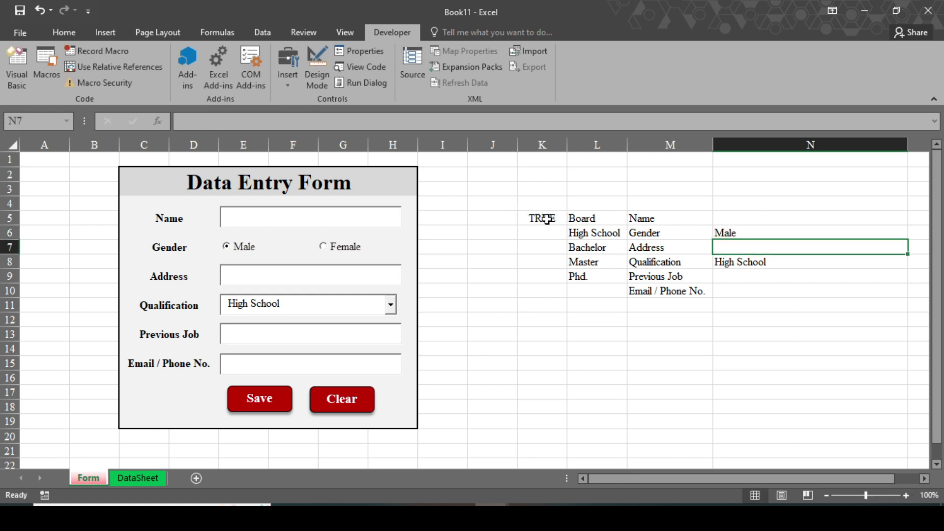
Choose Female to test the N6 formula and glance at the DataSheet tab.
click(353, 249)
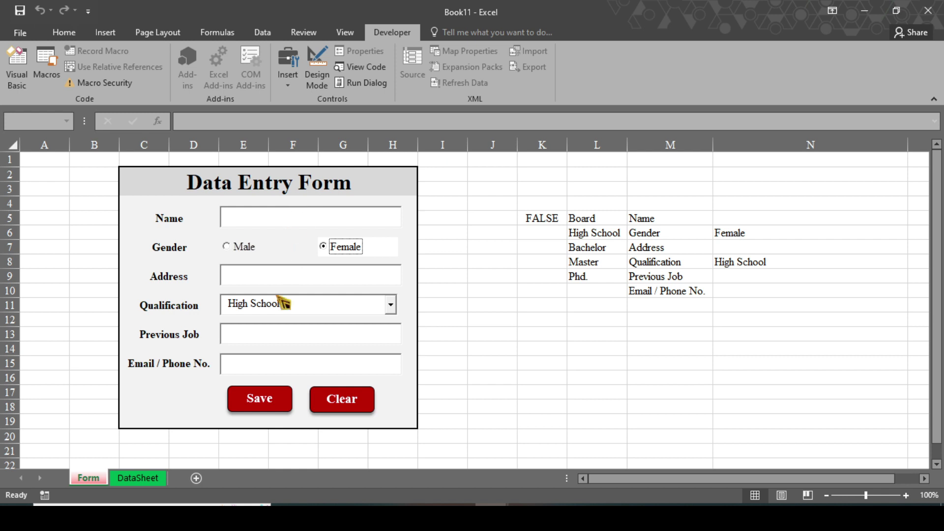
click(143, 480)
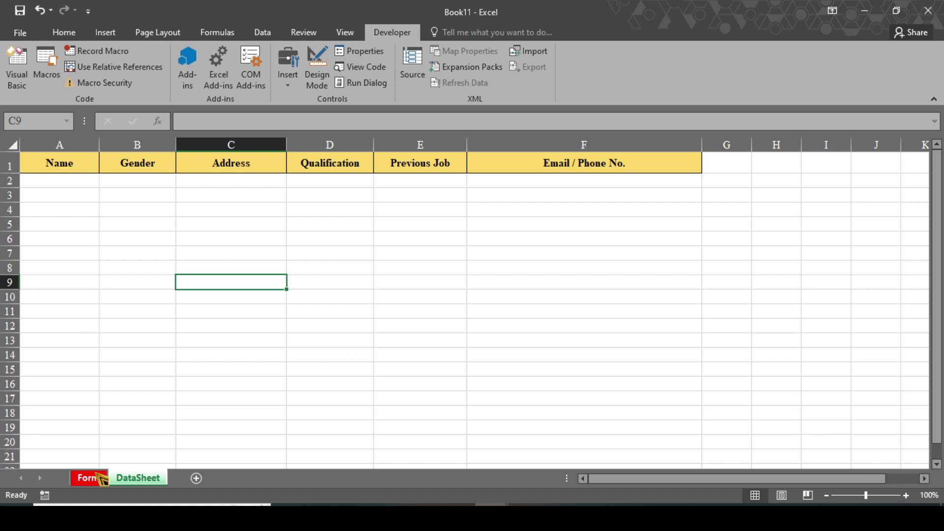
click(92, 477)
Fill the form with a sample applicant's name, Bachelor, Engineer, and email/phone contact.
click(235, 219)
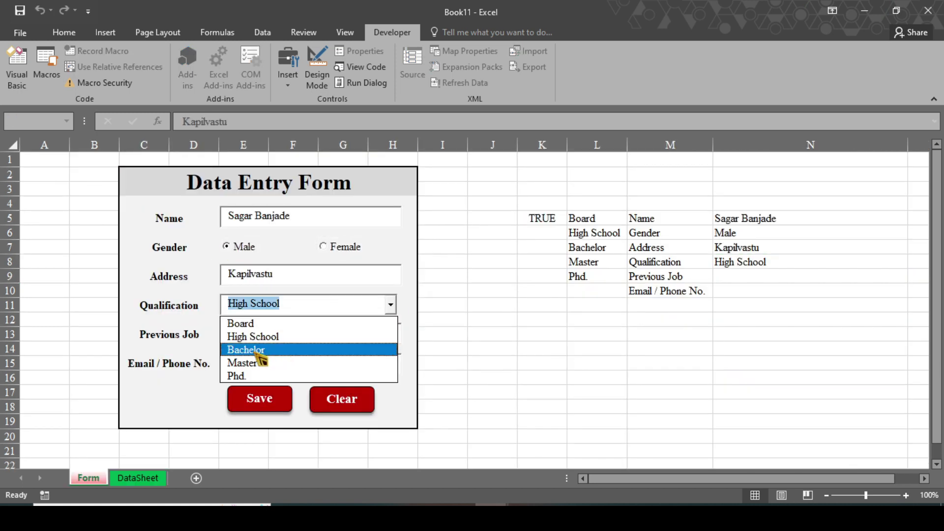
click(246, 350)
click(310, 333)
text(Engineer)
click(310, 363)
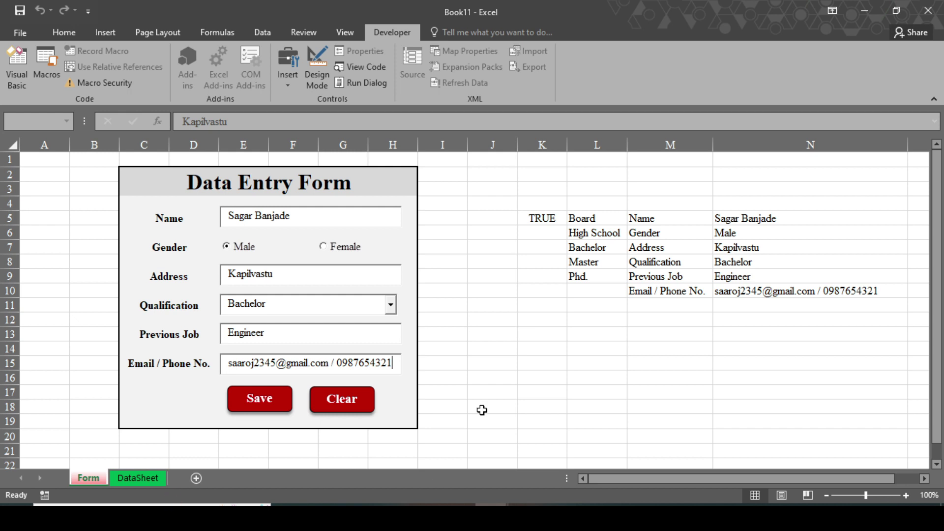
click(445, 191)
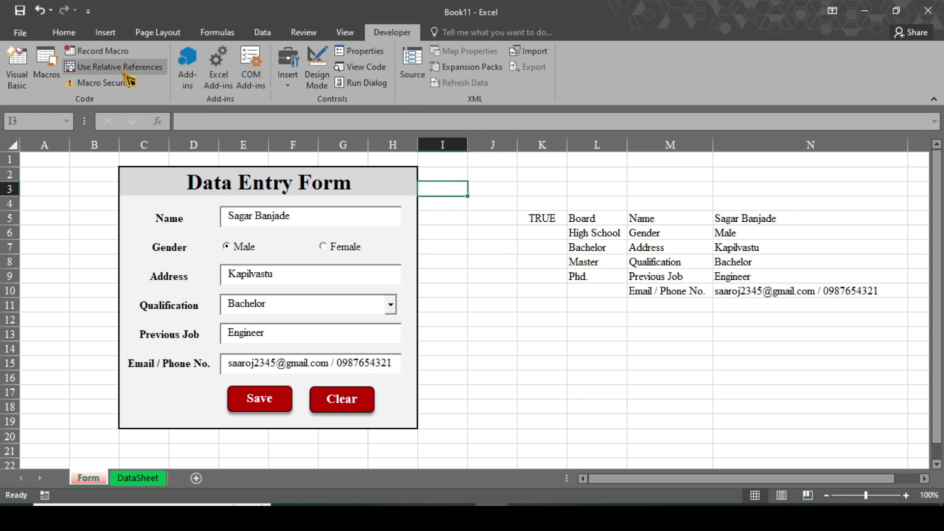
Start recording a macro named Save and copy the form values in N5:N10.
click(112, 55)
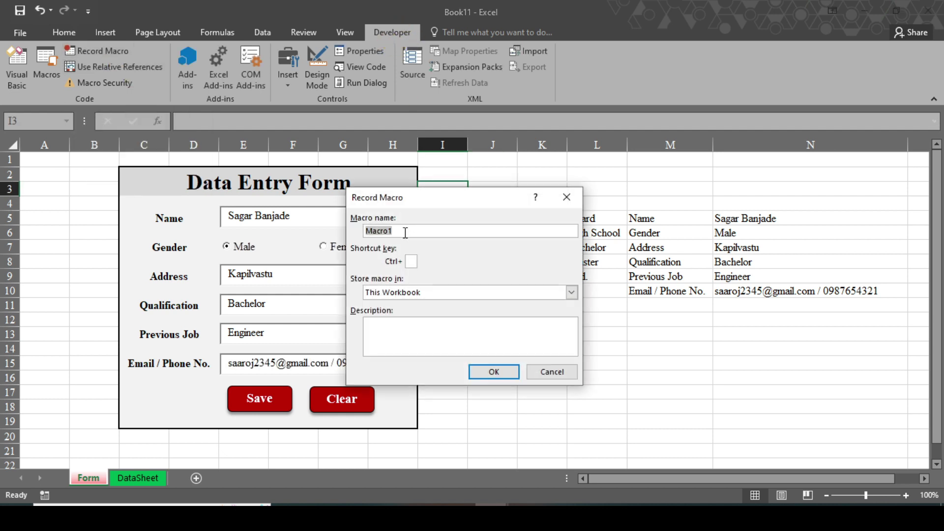
text(Save)
click(496, 372)
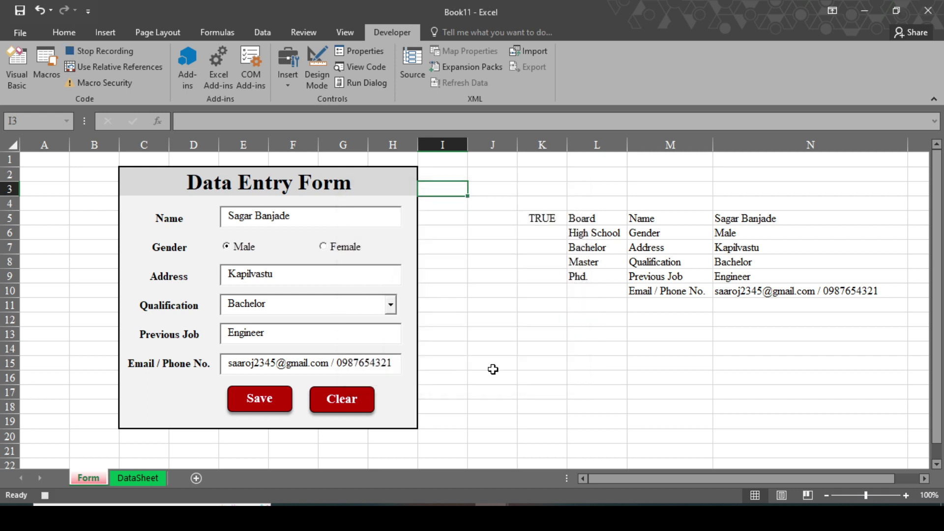
drag(734, 217, 844, 294)
key(ctrl+c)
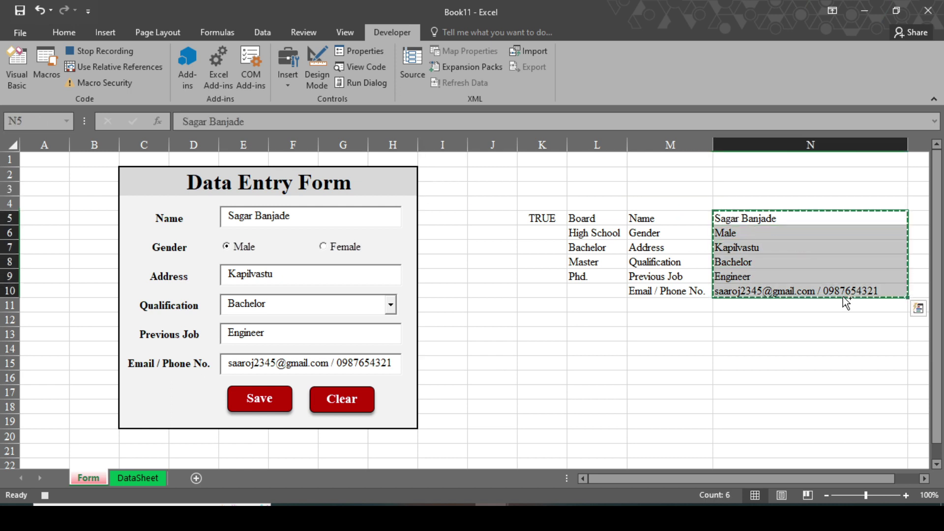
On DataSheet, go to A1, enable Use Relative References and move down to A2.
click(150, 480)
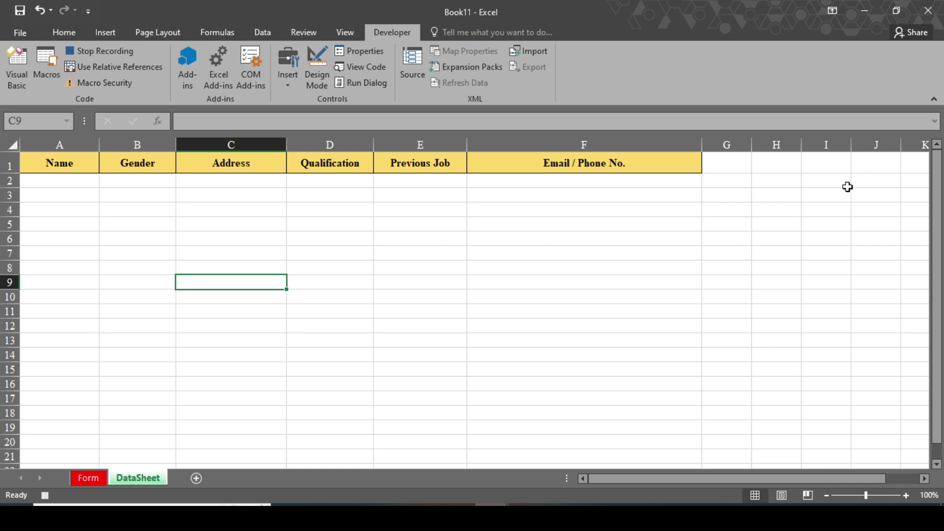
click(880, 167)
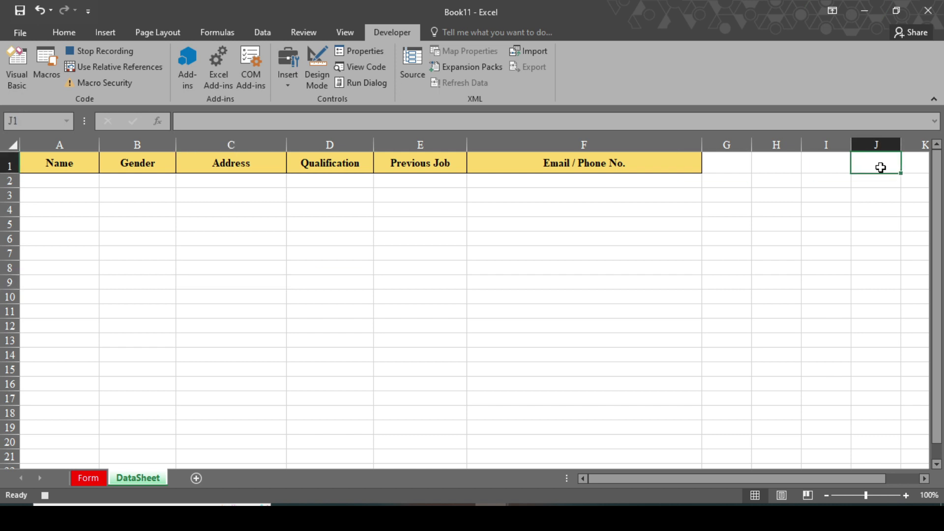
key(ctrl+Down)
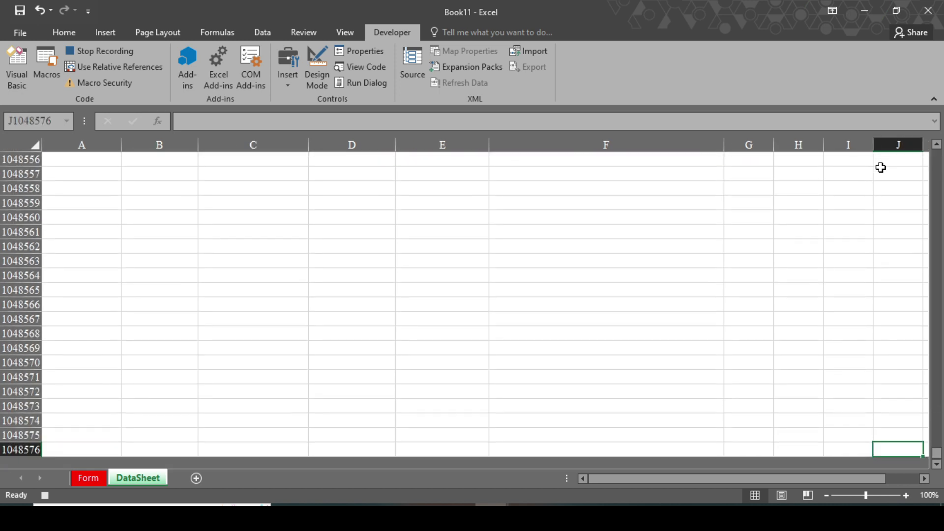
key(ctrl+Left)
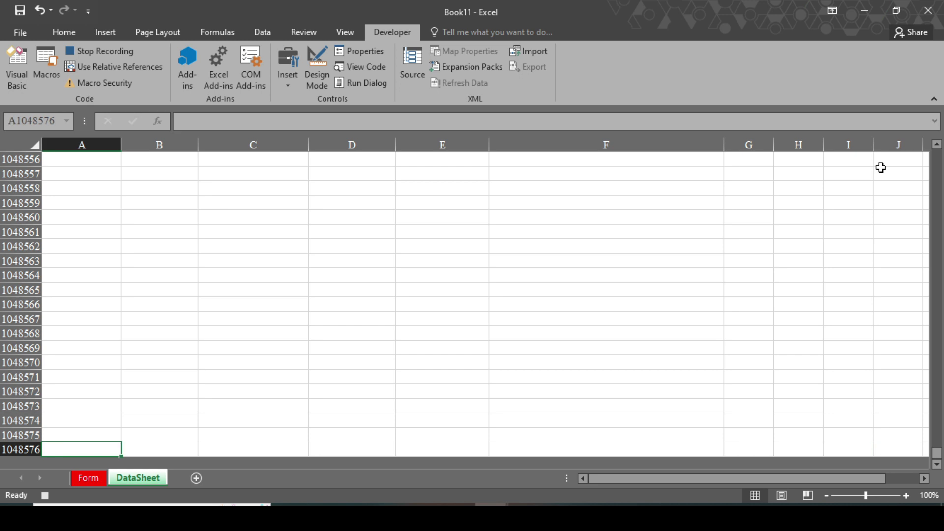
key(ctrl+Up)
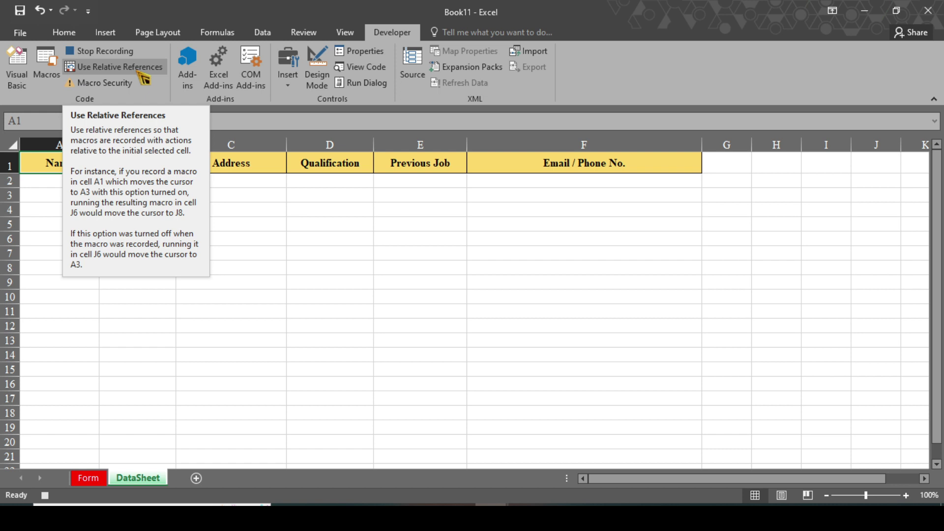
click(139, 73)
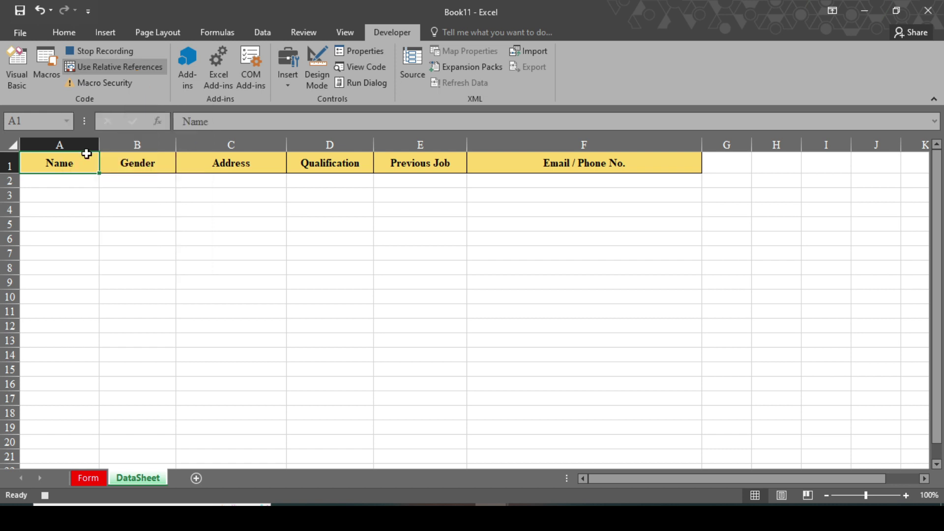
key(Down)
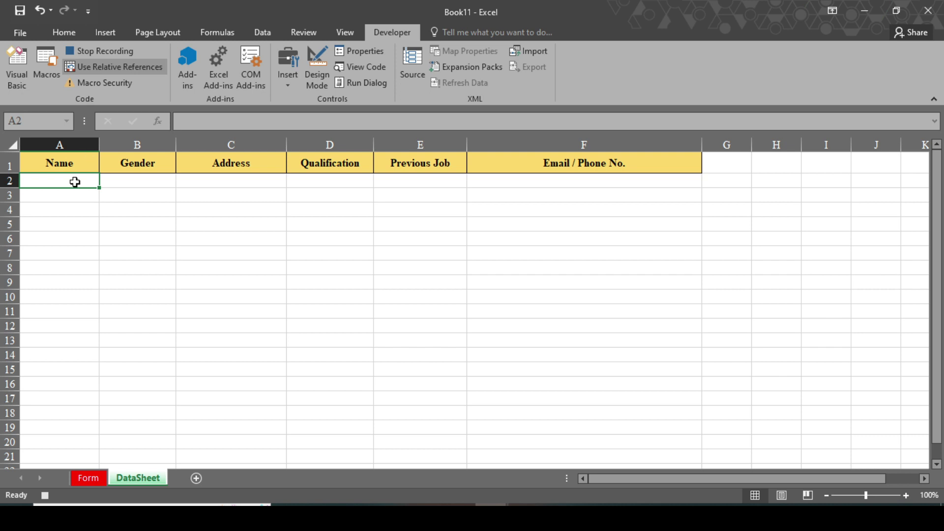
Paste the values transposed into row 2 and apply All Borders.
key(ctrl+alt+v)
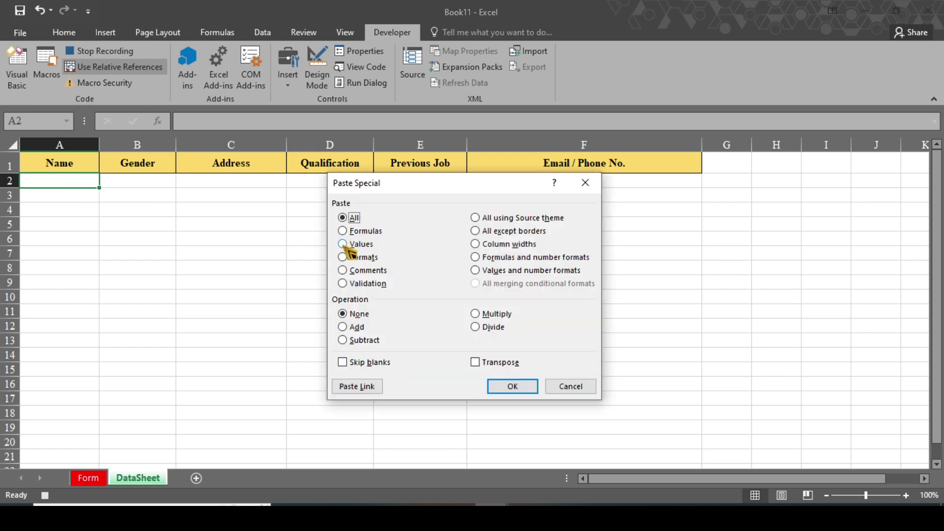
click(343, 245)
click(476, 363)
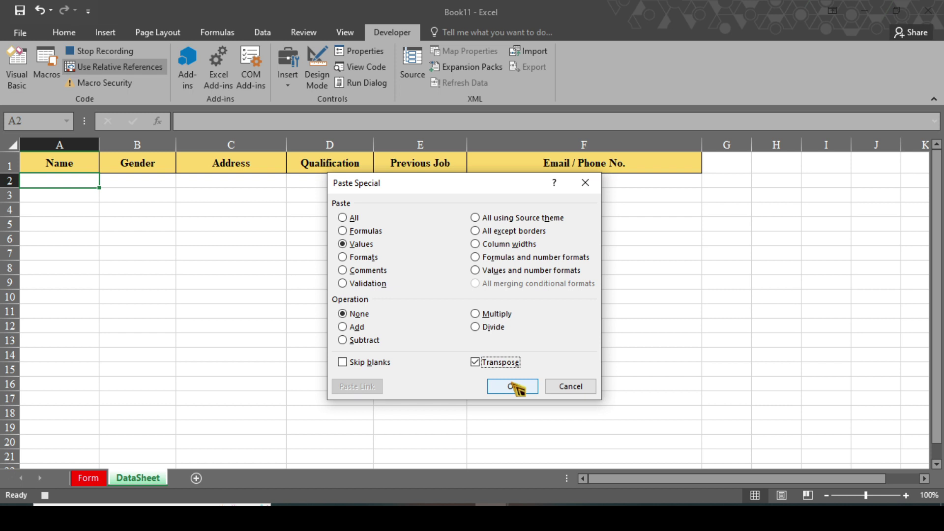
click(512, 387)
click(64, 32)
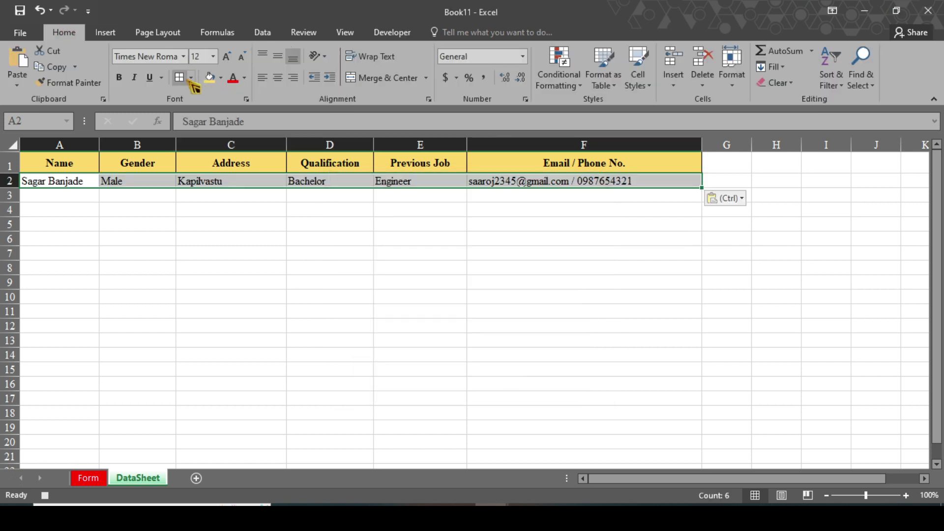
click(182, 79)
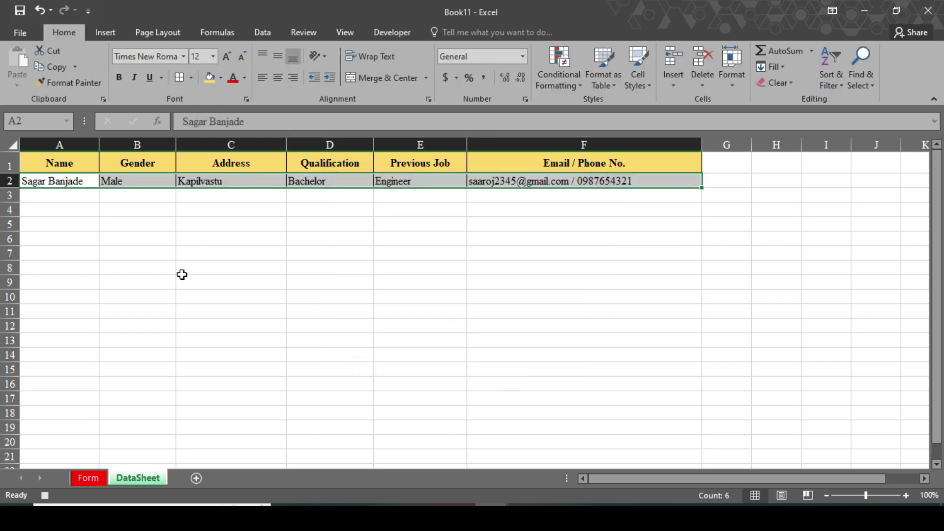
key(Right)
key(Right)
key(Right)
key(Right)
key(Right)
key(Right)
key(Right)
key(Right)
key(Right)
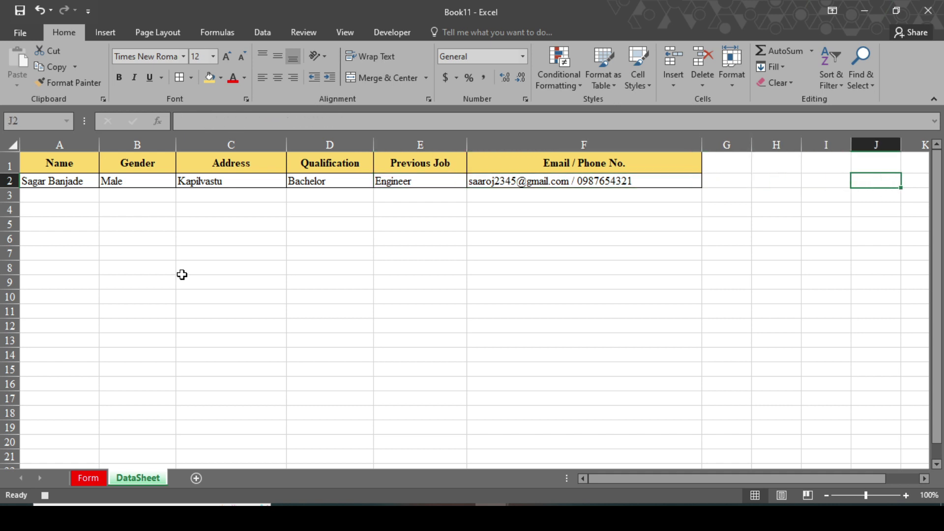
Turn off relative references, return to Form at N5 and stop recording.
click(392, 32)
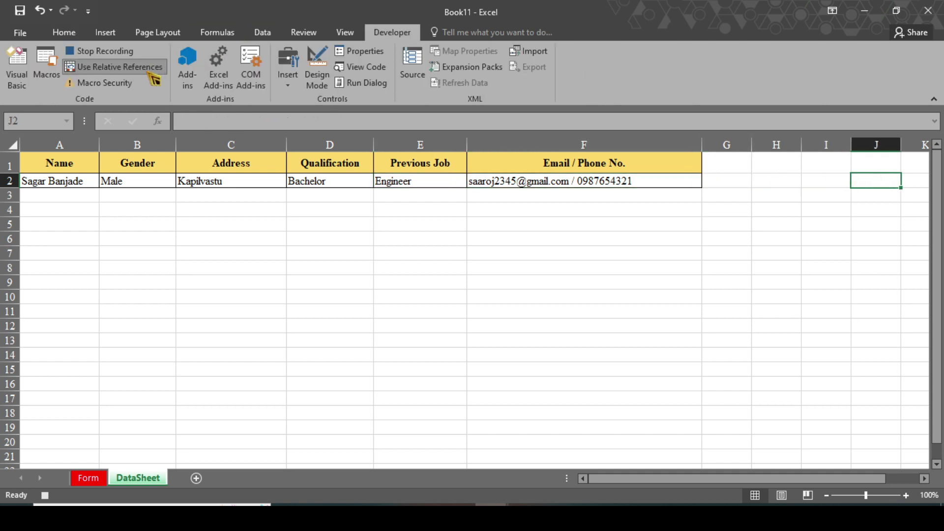
click(151, 71)
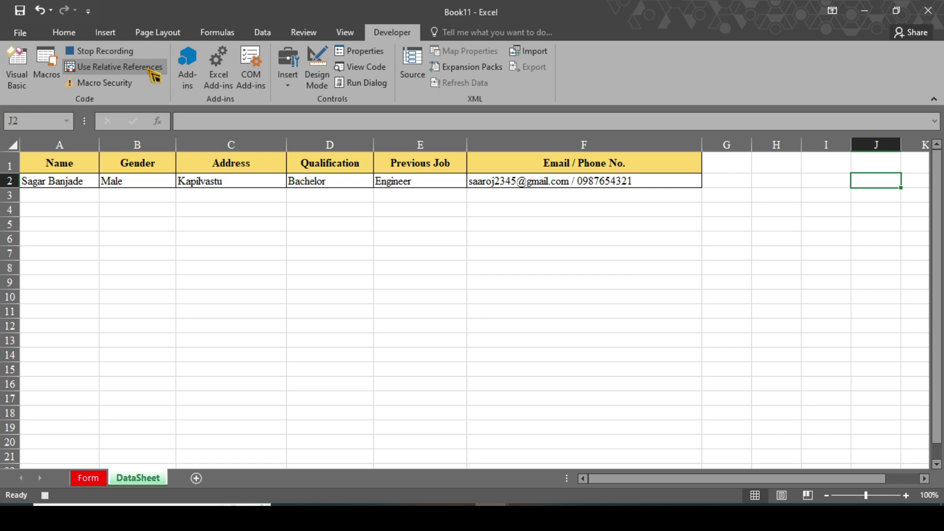
click(95, 478)
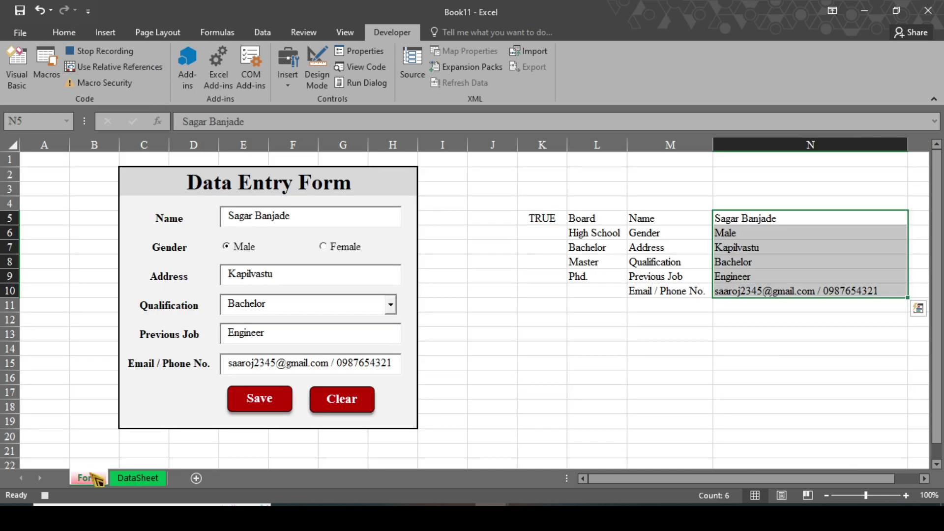
click(742, 222)
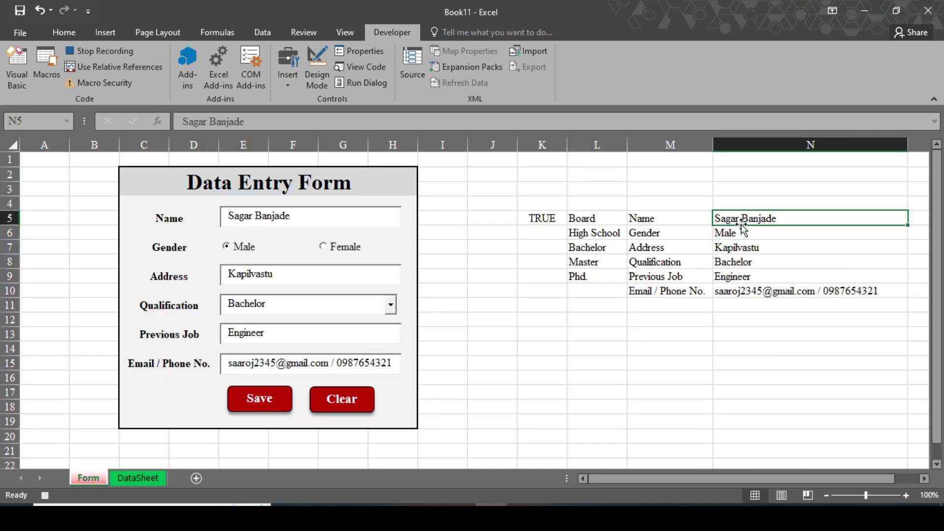
click(141, 59)
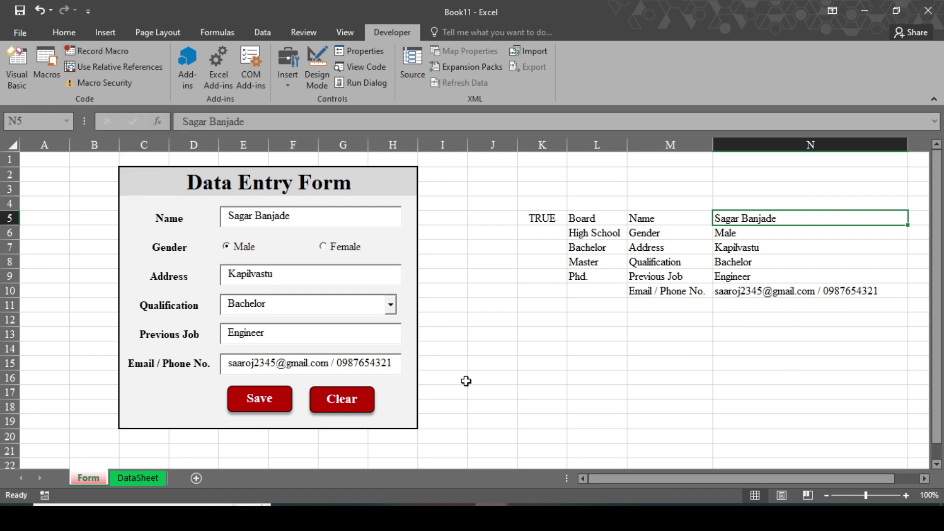
Assign the Save macro to the form's Save shape.
right_click(290, 400)
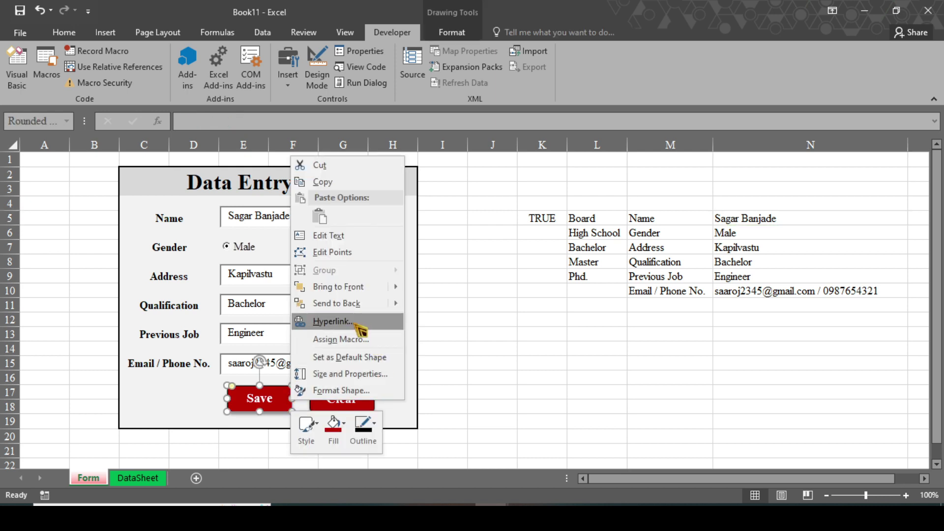
click(361, 341)
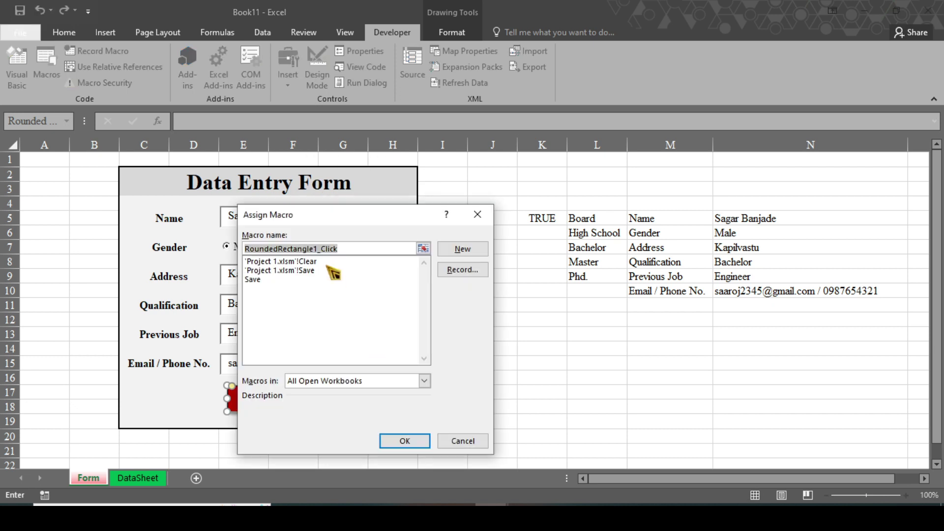
click(257, 280)
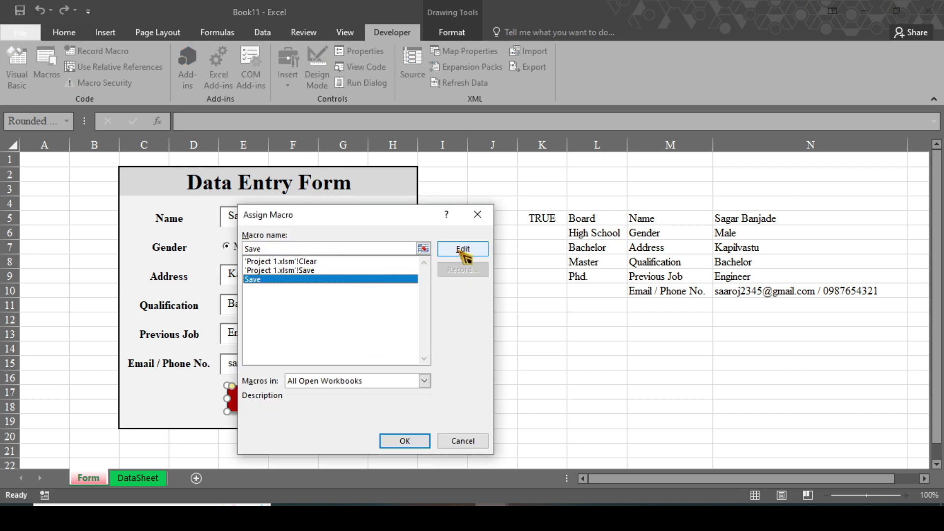
click(405, 441)
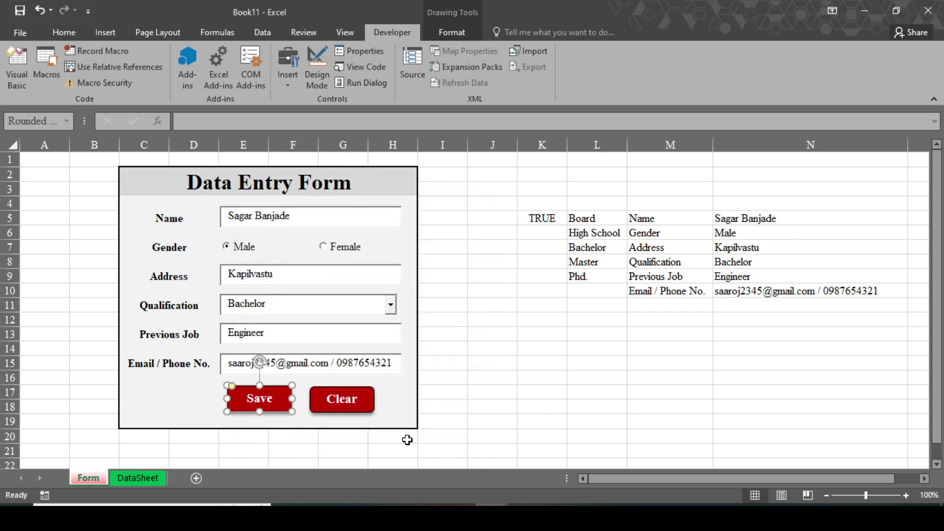
click(521, 356)
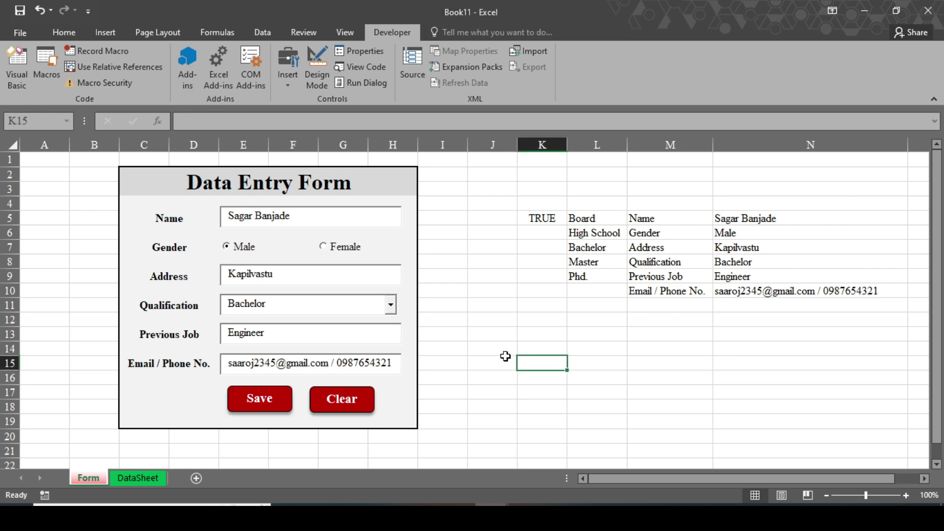
Click Save twice, confirming new records appear in DataSheet rows 3 and 4.
click(284, 407)
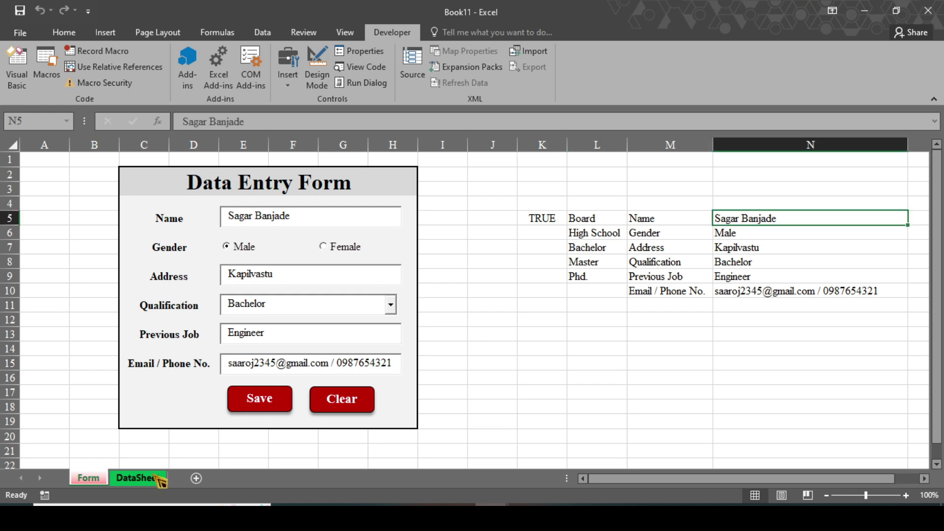
click(154, 481)
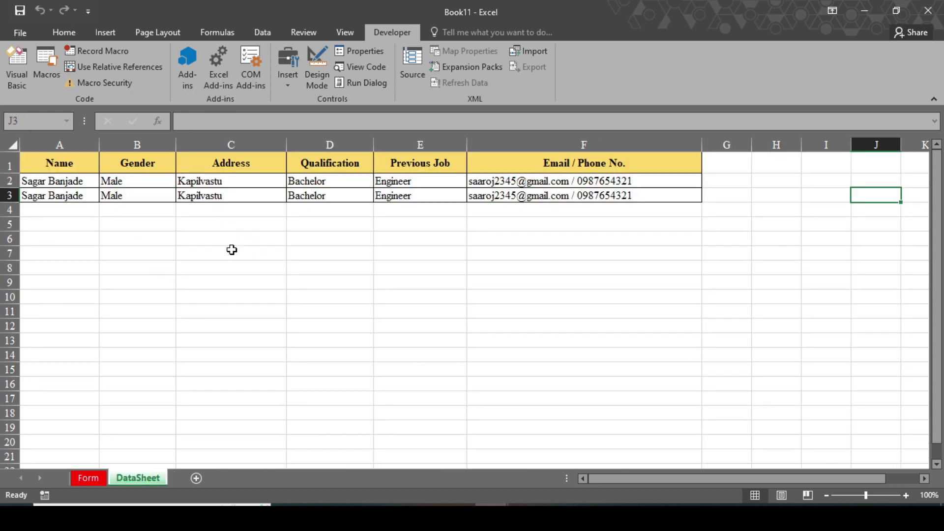
click(89, 481)
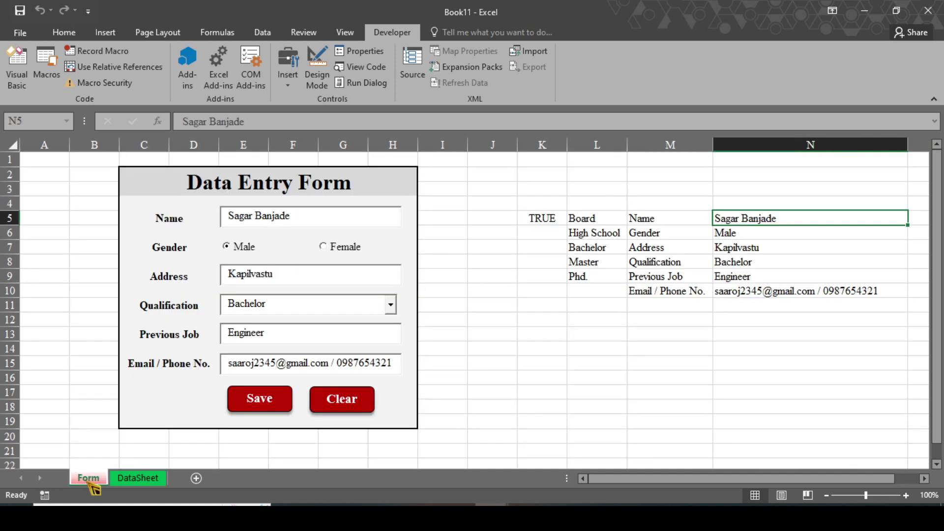
click(251, 408)
click(148, 480)
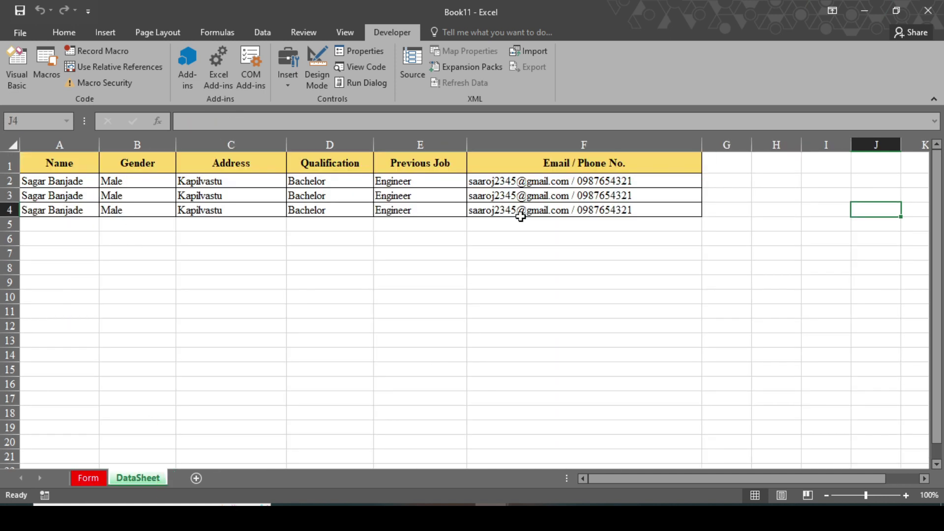
click(101, 478)
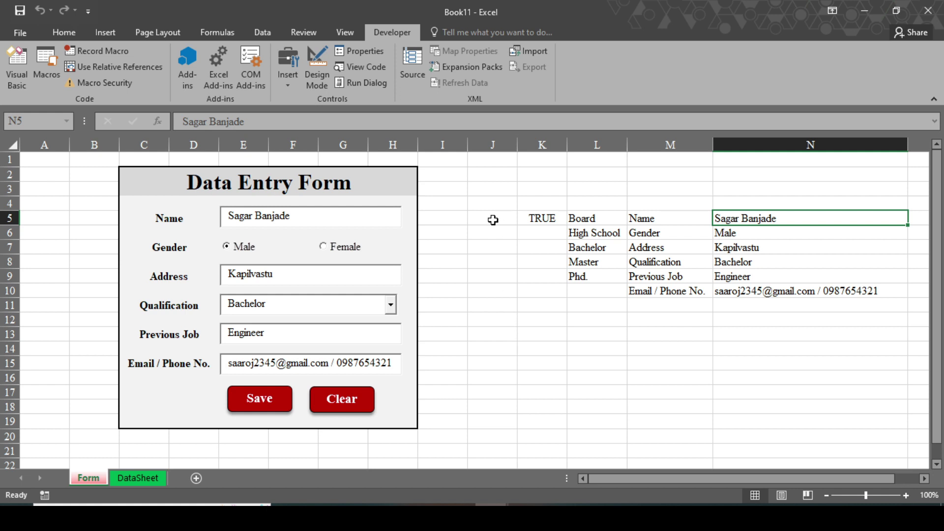
Start recording a new macro named Clear from cell J6.
click(478, 238)
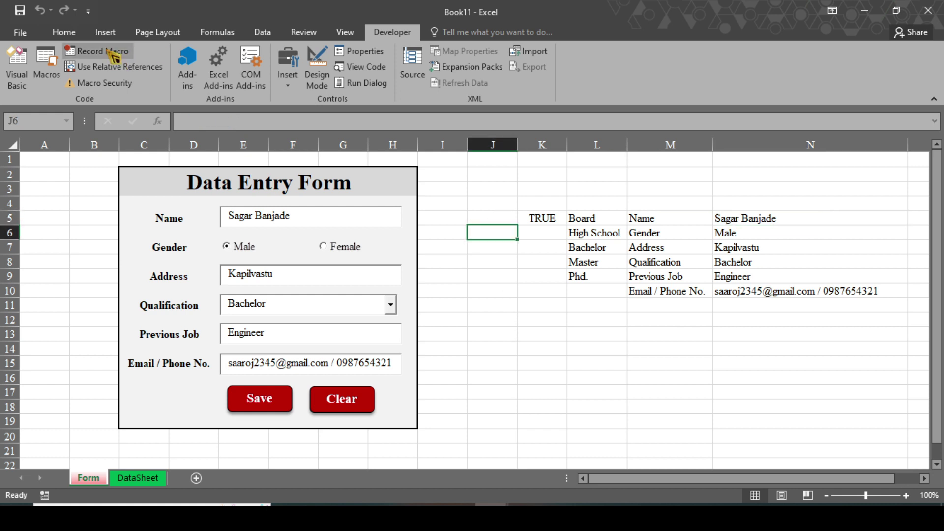
click(119, 54)
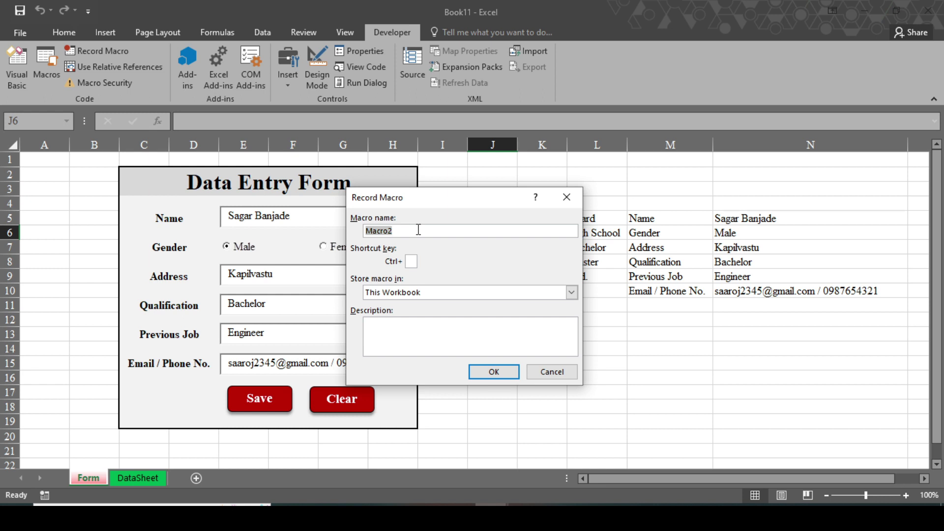
text(Clearr)
click(496, 370)
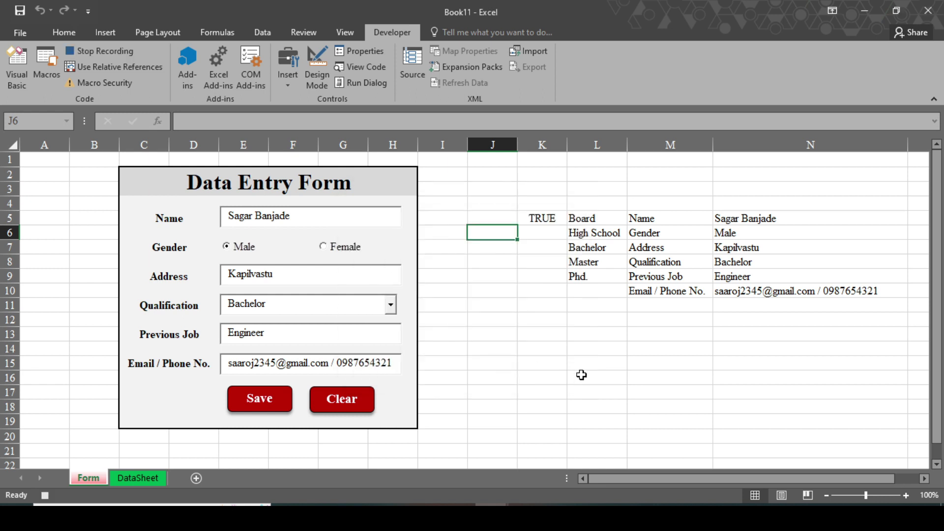
Delete the values in N5 and N7:N10, select M13 and stop recording.
click(755, 218)
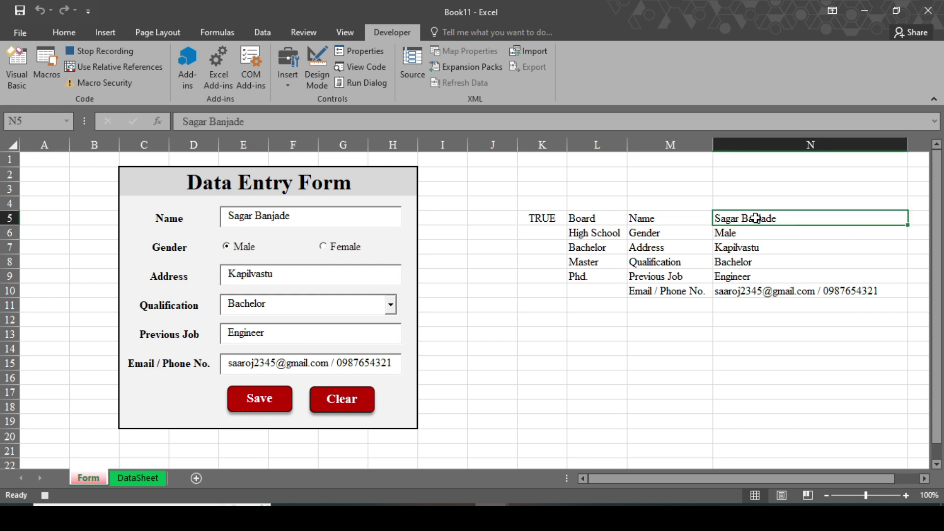
key(Delete)
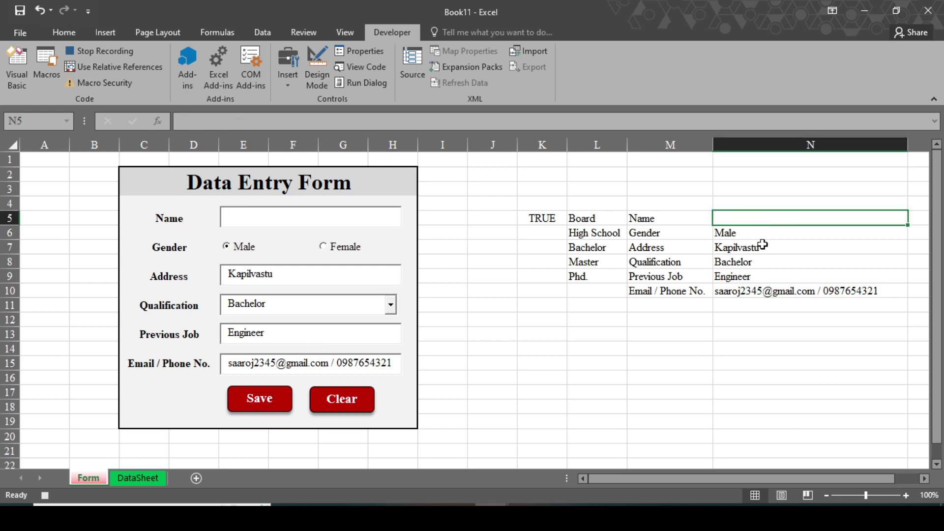
drag(809, 292, 745, 250)
key(Delete)
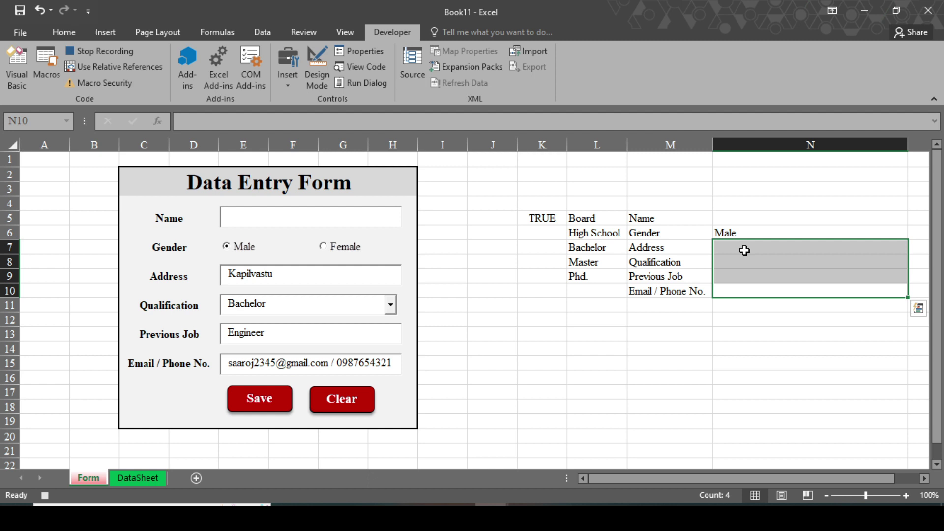
click(695, 334)
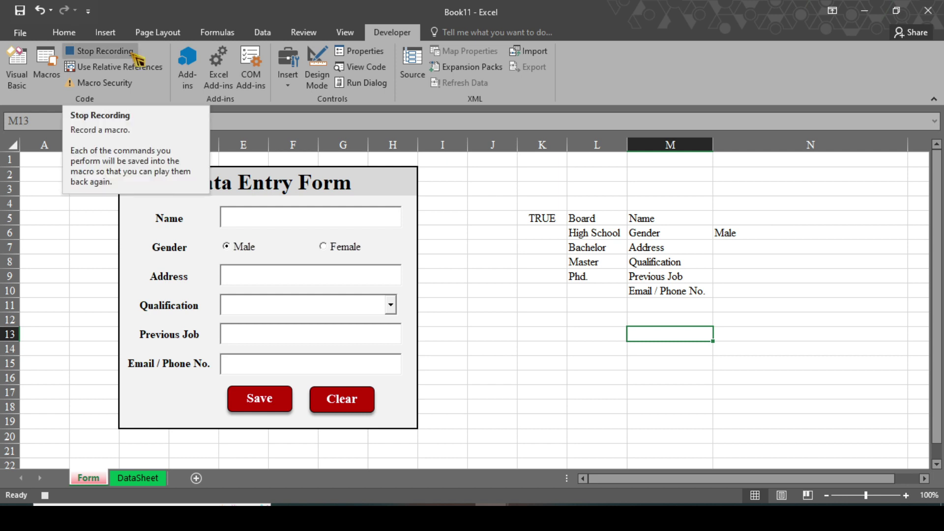
click(101, 50)
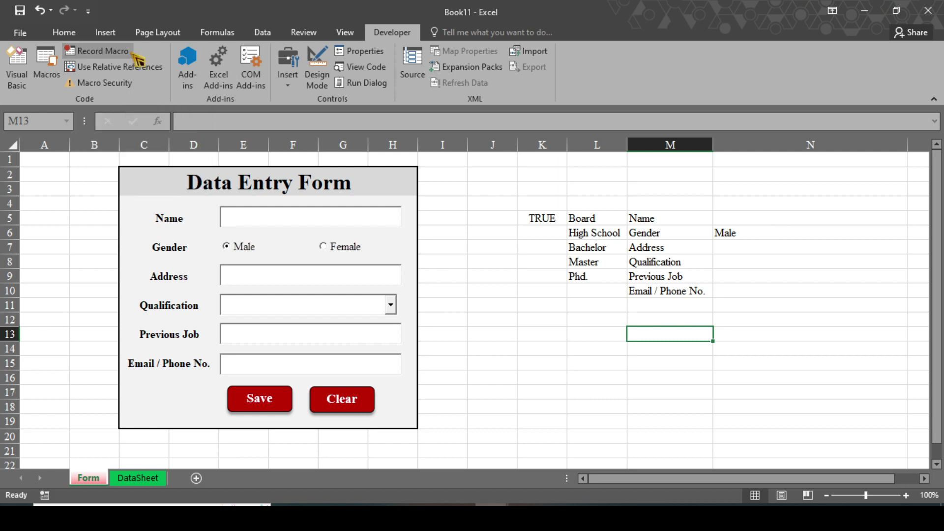
Assign the Clearr macro to the form's Clear shape.
right_click(372, 401)
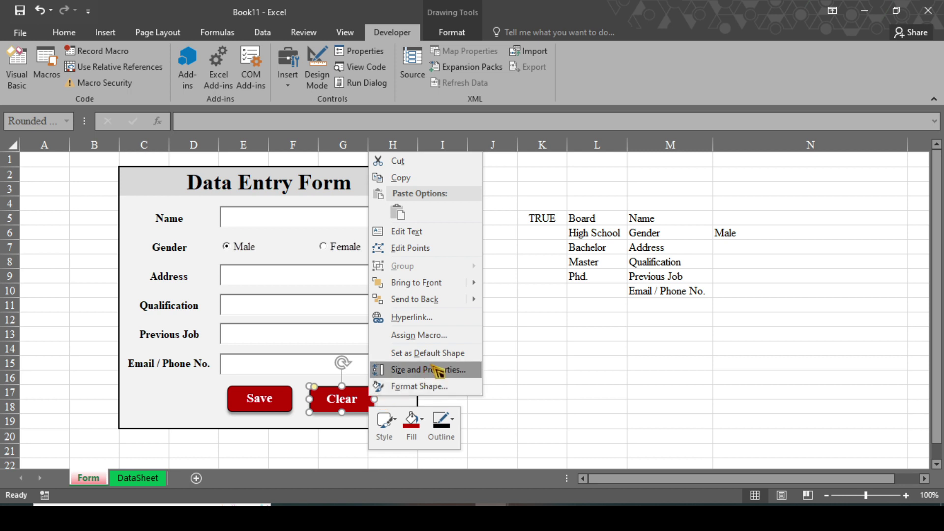
click(418, 329)
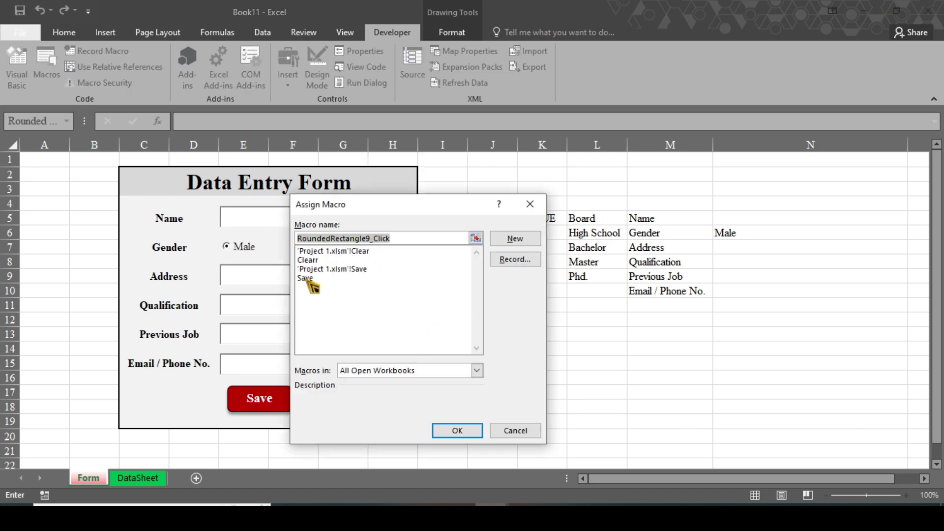
click(307, 261)
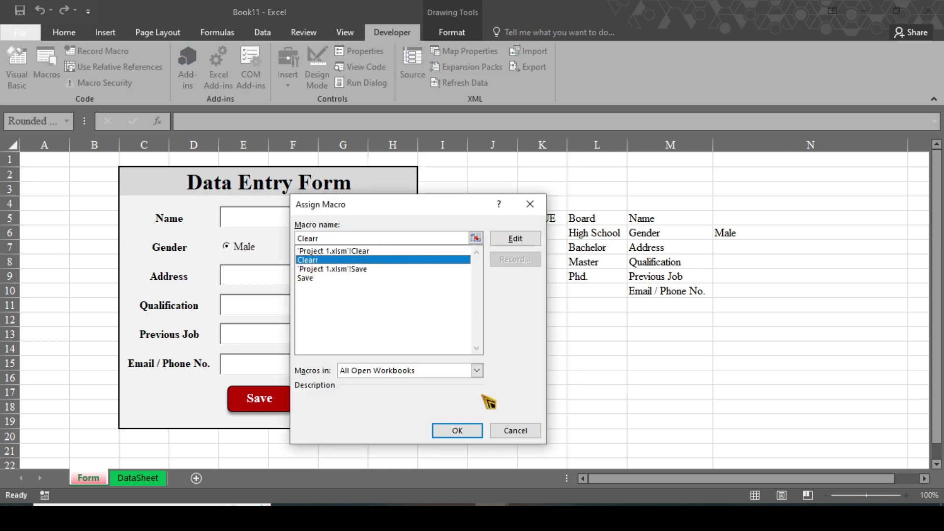
click(458, 430)
click(492, 363)
Enter a test name and address, then click Clear to wipe them.
click(310, 215)
text(sgara)
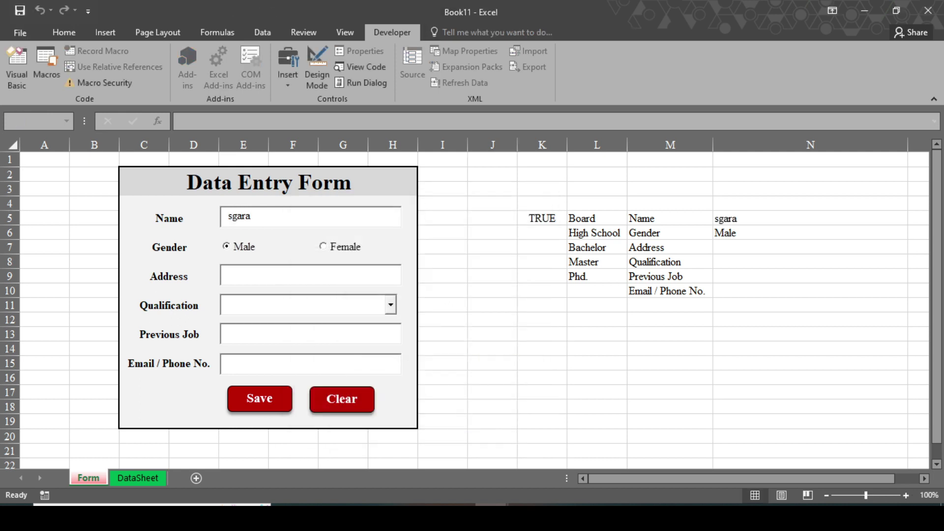
click(309, 274)
text(hajsfd)
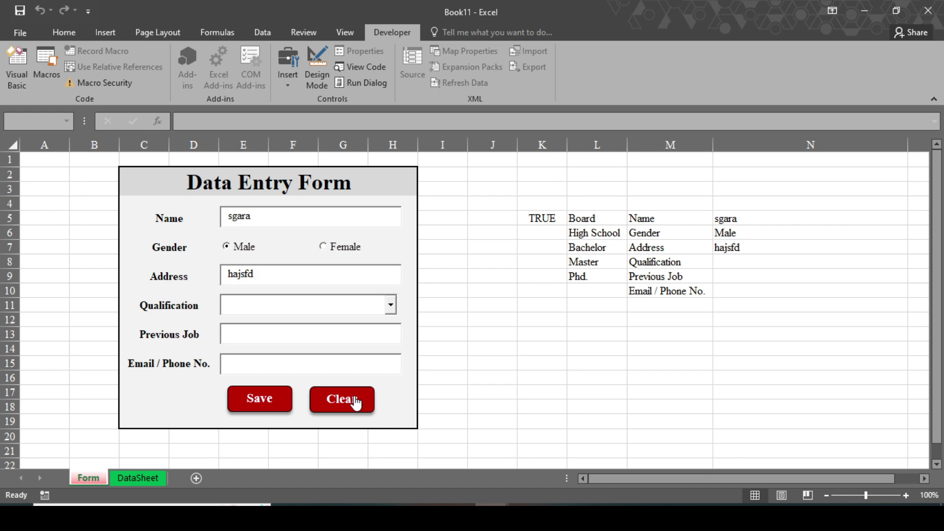
click(355, 399)
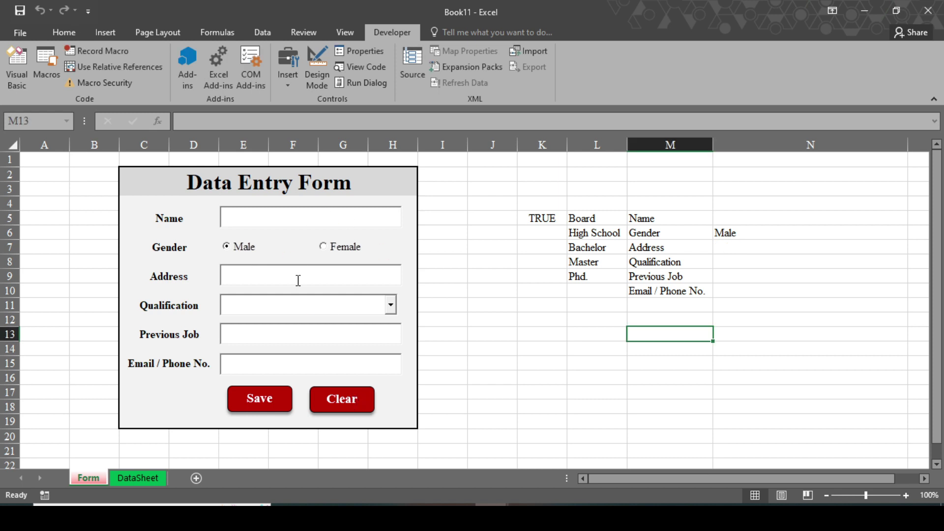
key(alt+n)
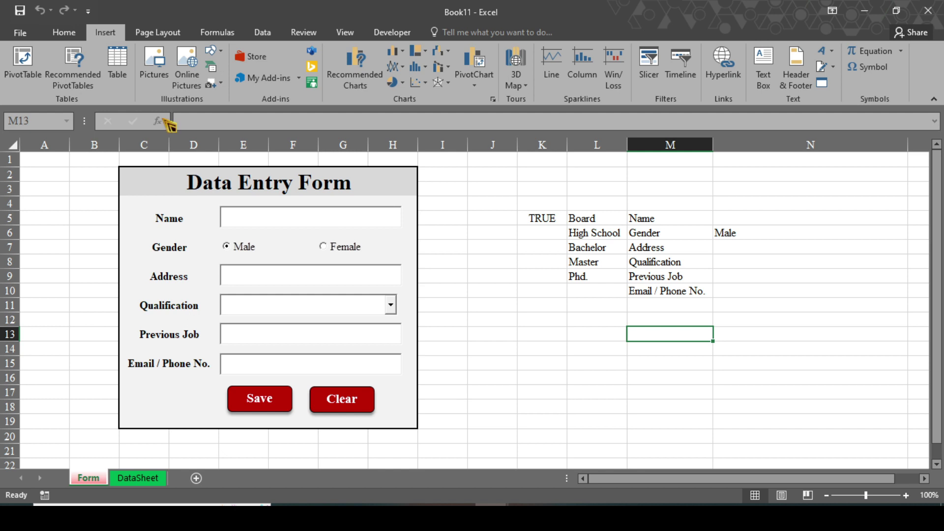
Draw a Right Arrow shape beside the Clear button and label it DataSheet.
key(alt+l)
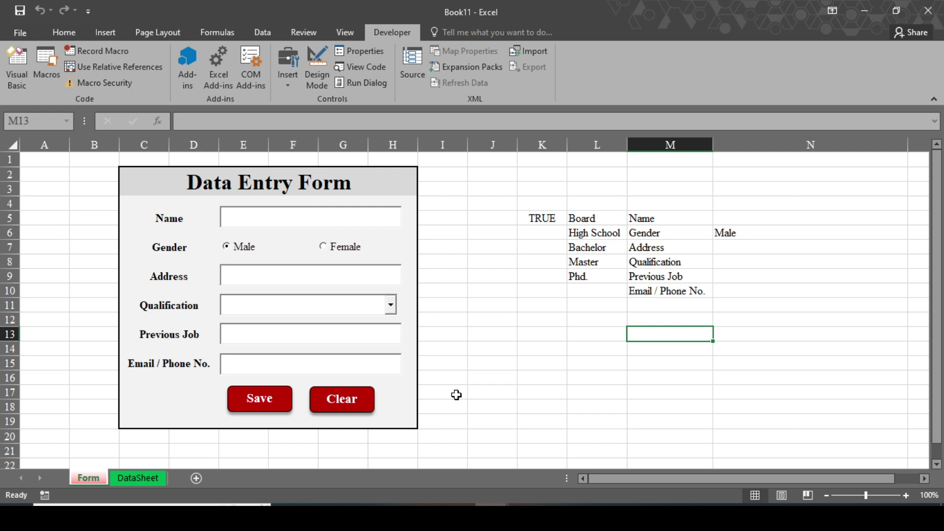
click(104, 32)
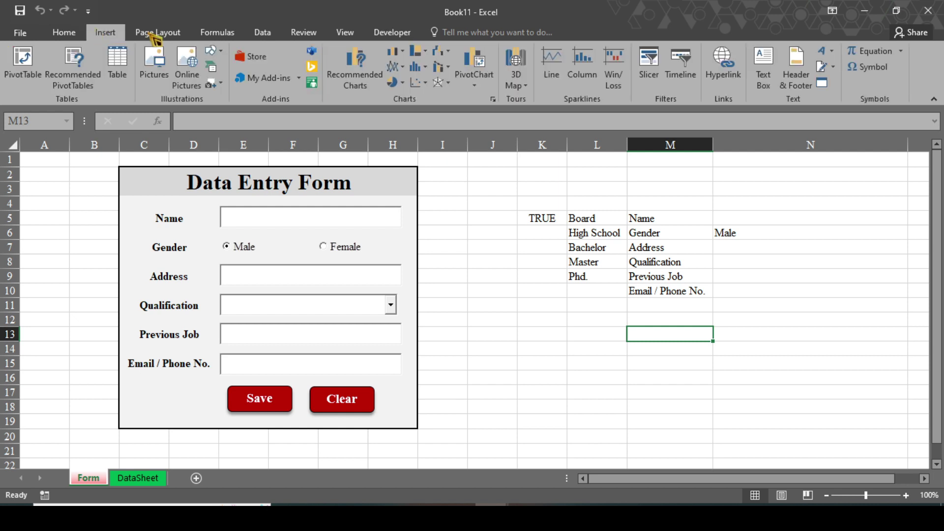
click(224, 52)
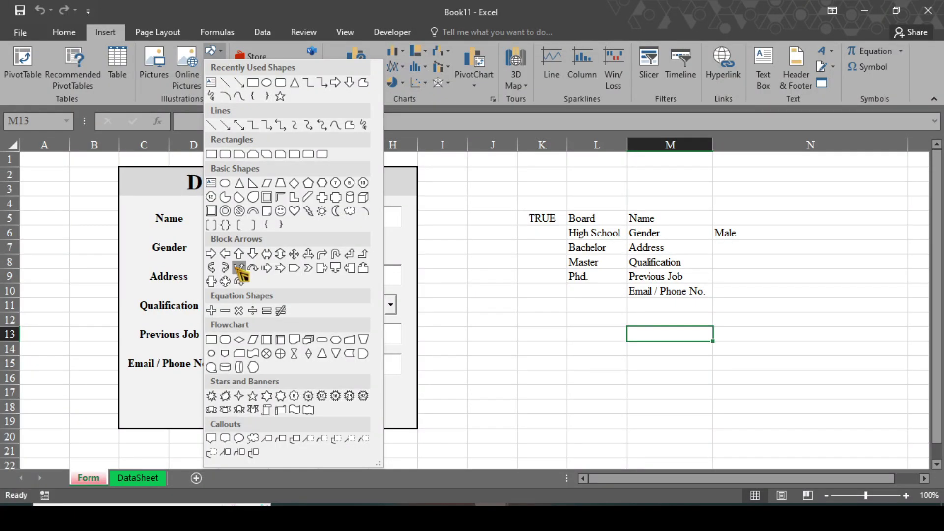
click(216, 255)
drag(427, 383, 501, 434)
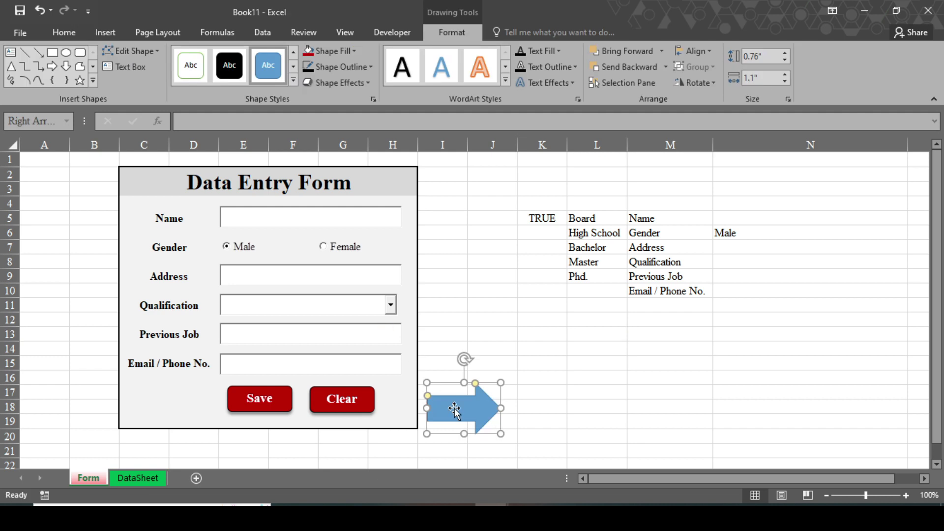
text(DataSheet)
Format the arrow text as size 14 bold, centred horizontally and vertically.
key(ctrl+a)
click(64, 33)
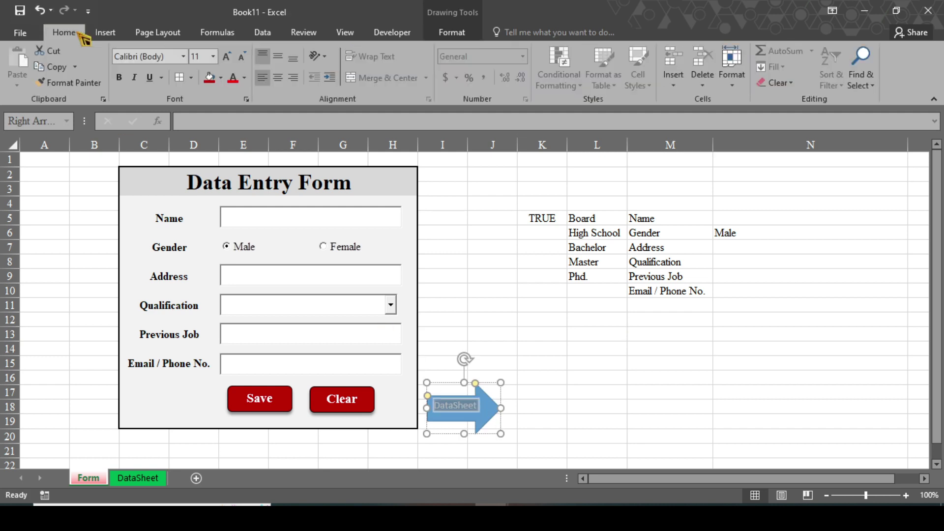
click(214, 56)
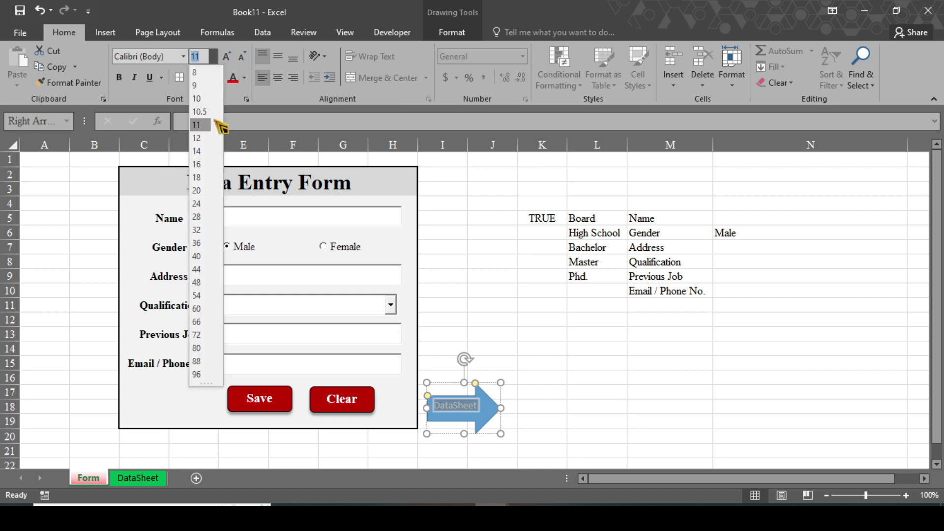
click(199, 153)
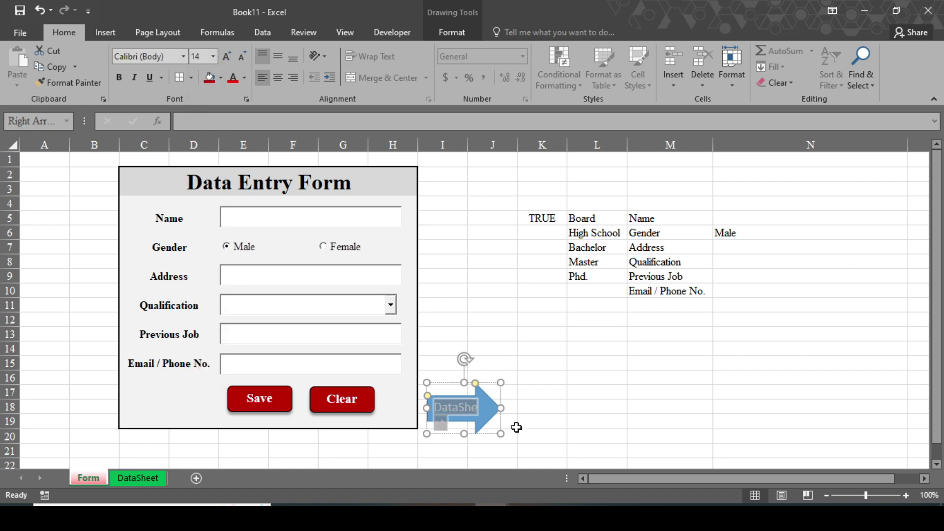
click(118, 77)
click(278, 77)
click(278, 56)
Give the arrow a dark outline colour and an outer shadow effect.
click(452, 32)
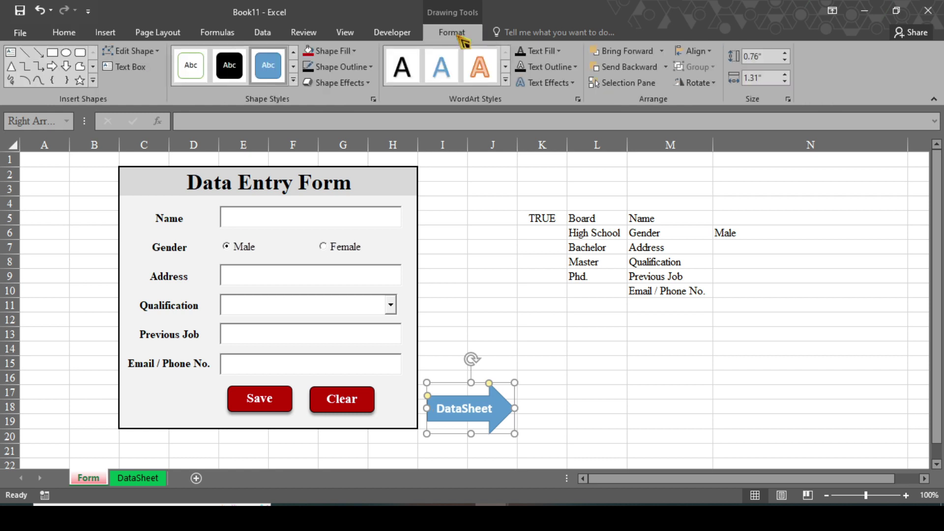
click(350, 51)
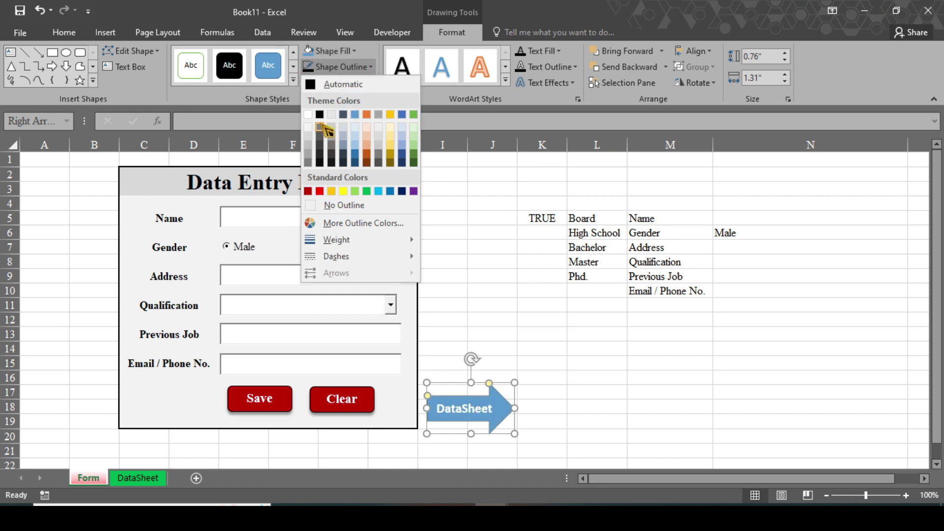
click(325, 133)
click(369, 84)
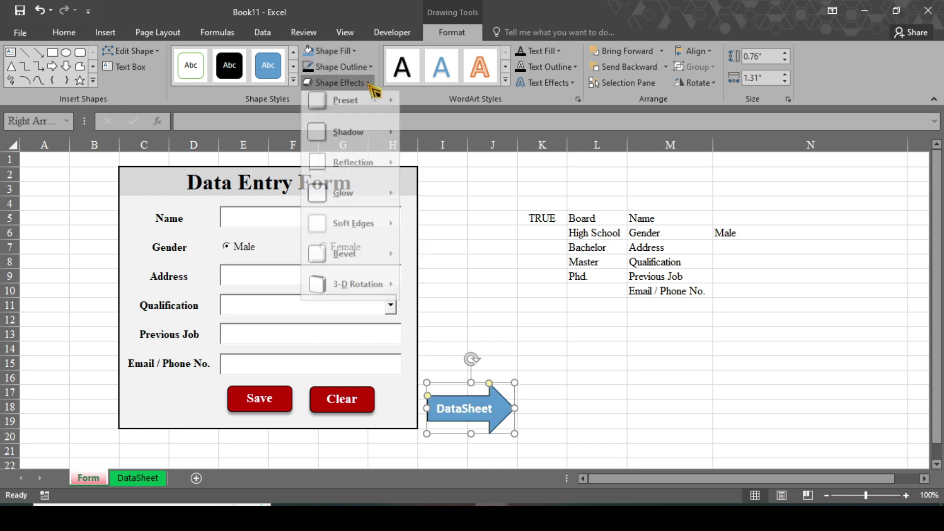
mouse_move(404, 140)
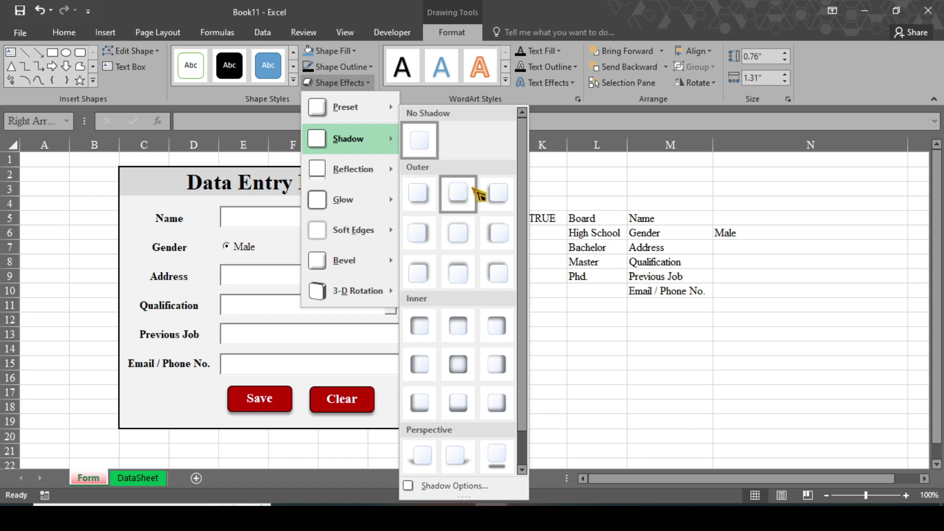
click(481, 189)
drag(503, 389, 504, 382)
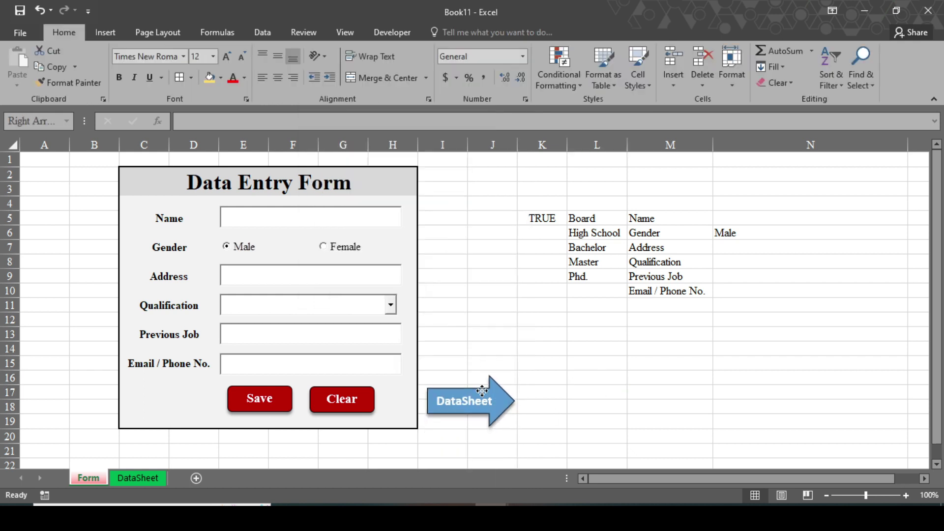
click(572, 402)
Hyperlink the DataSheet arrow on the Form sheet to the DataSheet sheet.
right_click(503, 405)
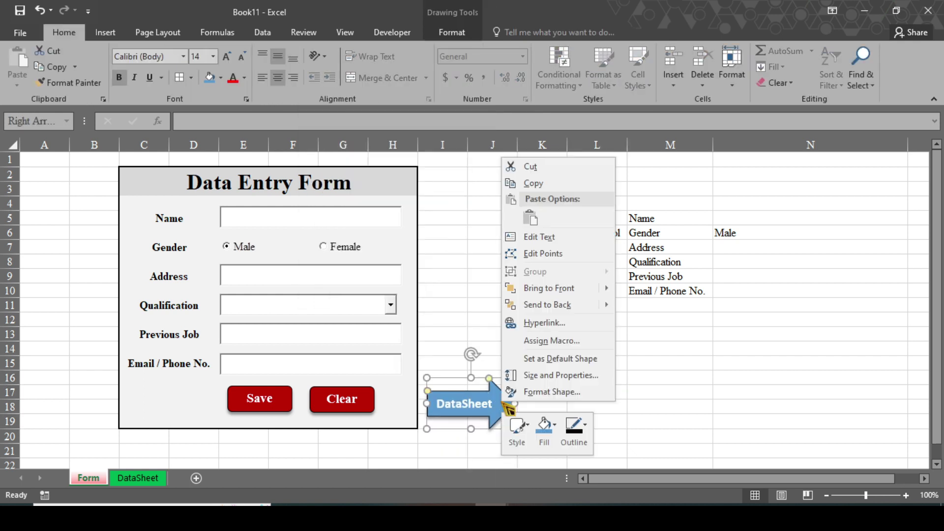
click(549, 324)
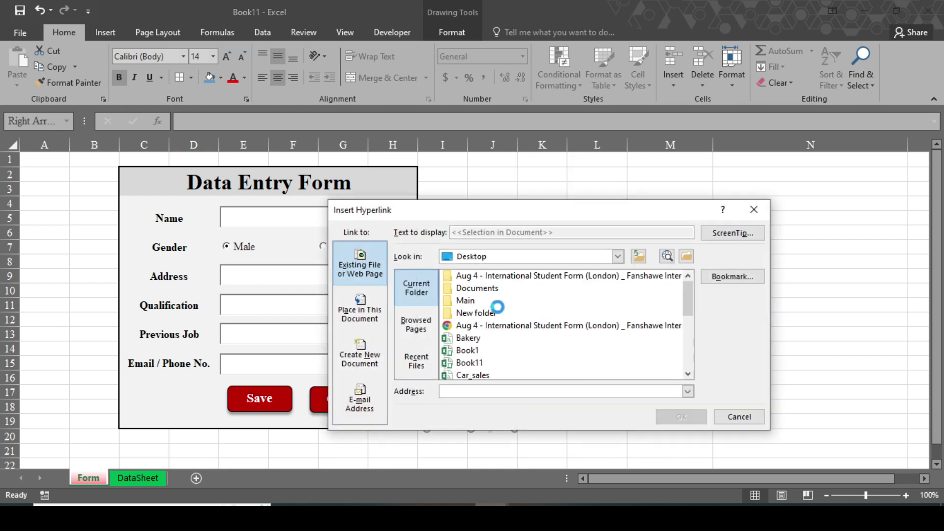
click(378, 319)
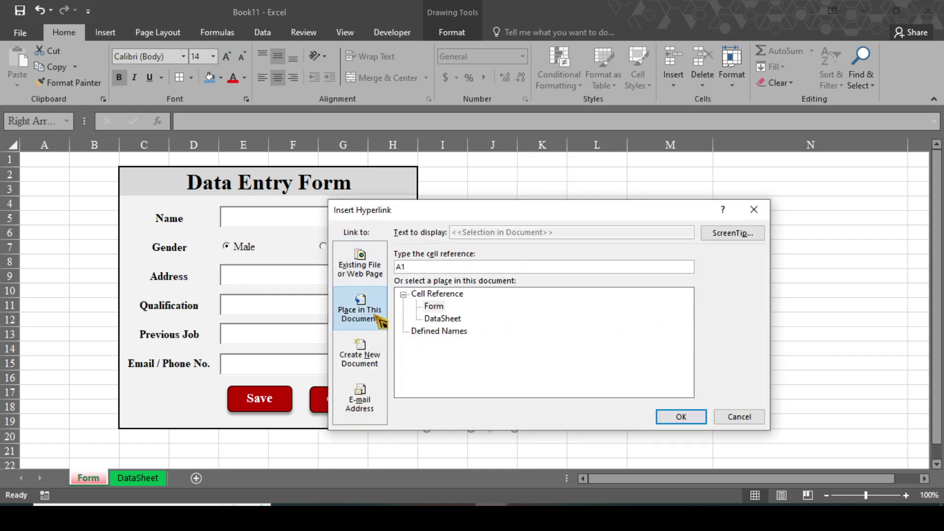
click(443, 319)
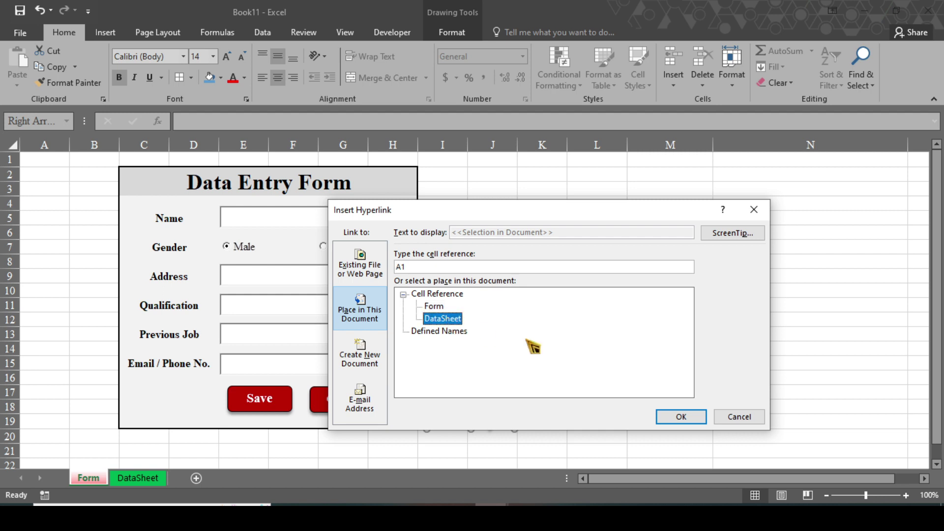
click(686, 417)
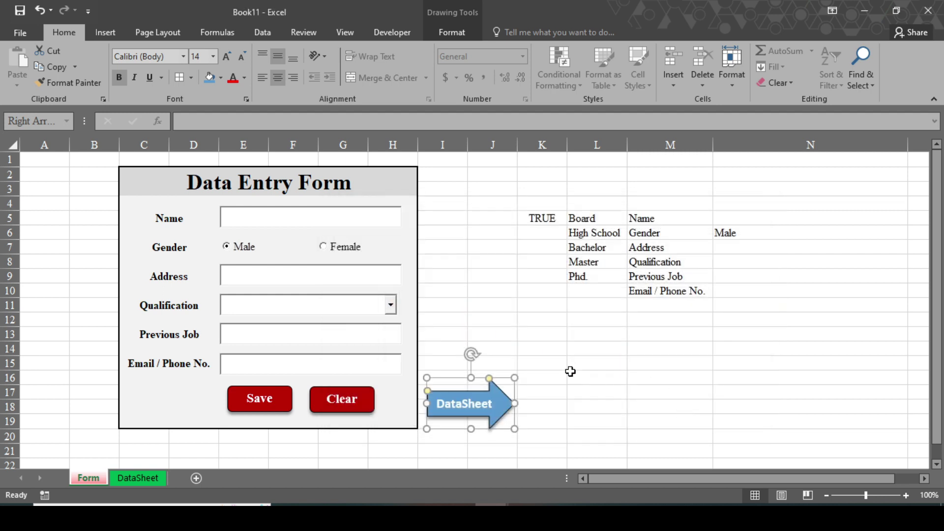
click(571, 374)
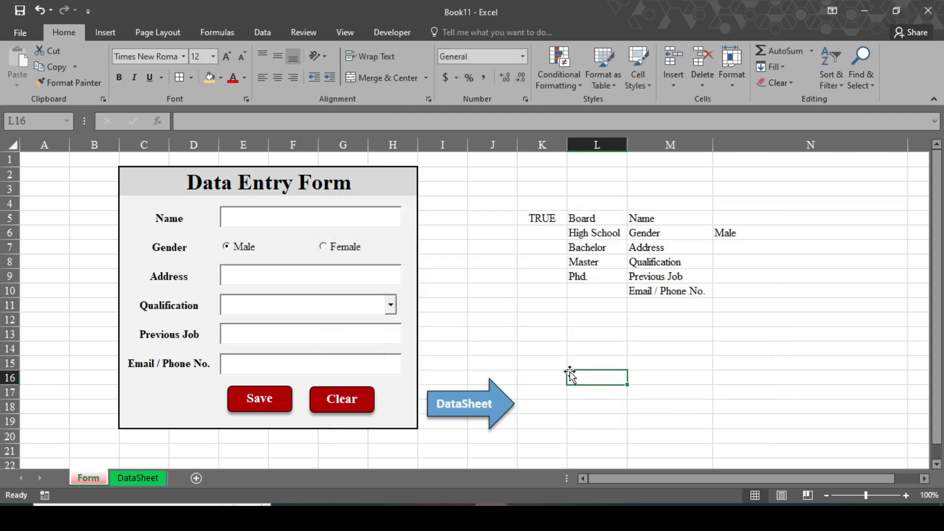
Test the DataSheet arrow link, return to the Form sheet, and copy the arrow.
click(501, 419)
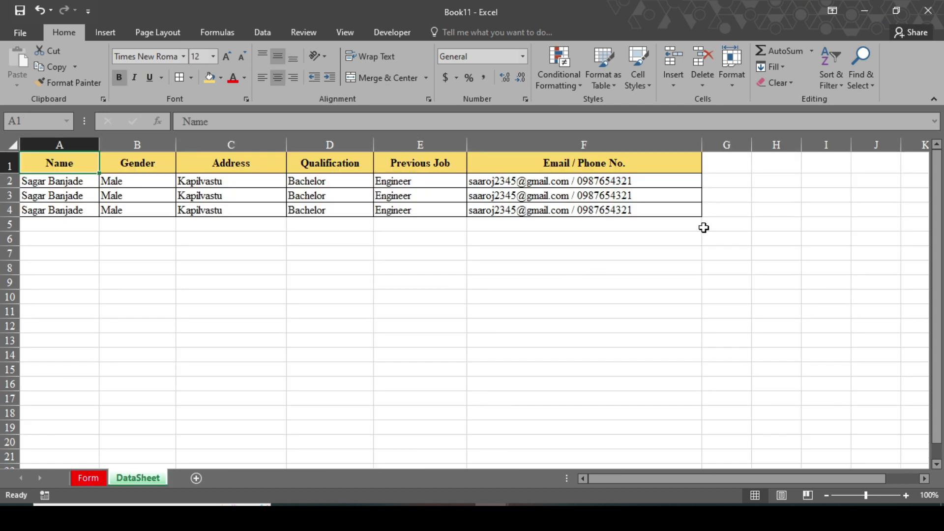
click(89, 478)
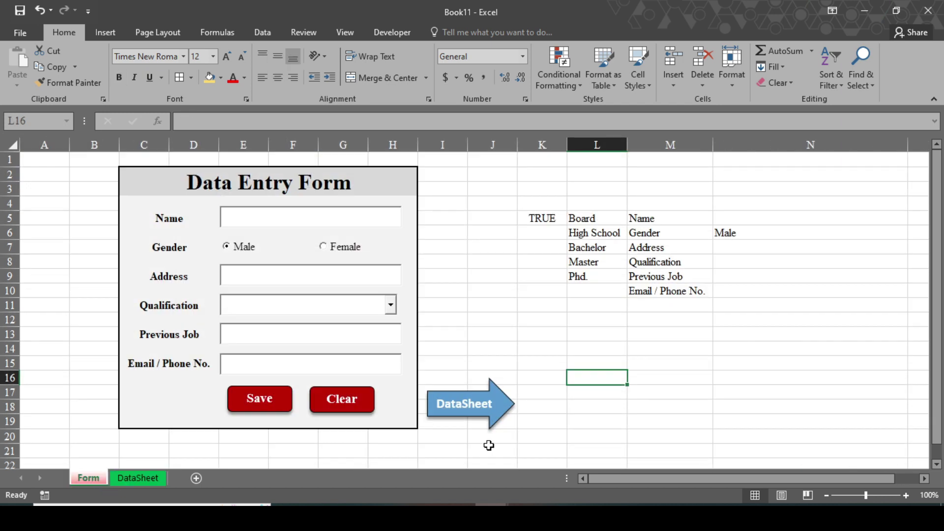
right_click(513, 405)
key(Escape)
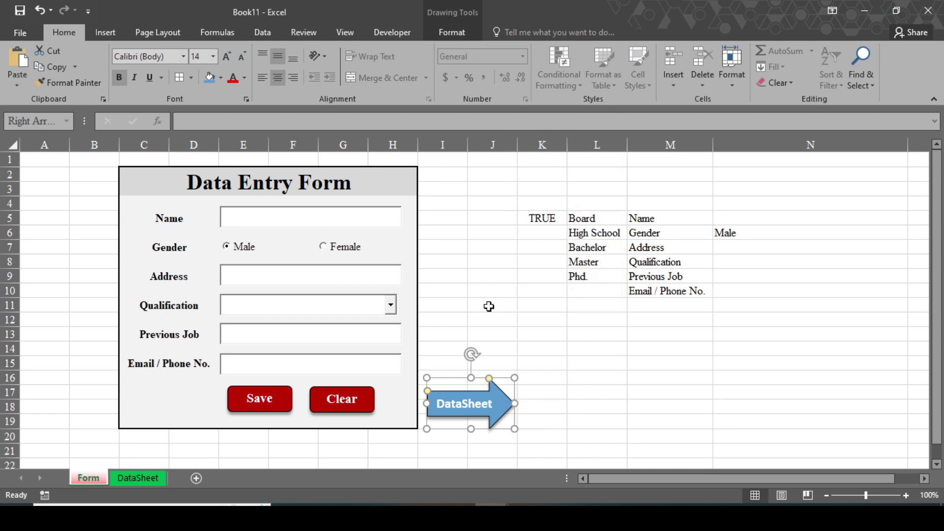
Paste the arrow on DataSheet at G1:H4, flip it left, relabel it 'Form' and narrow it.
click(138, 478)
click(759, 196)
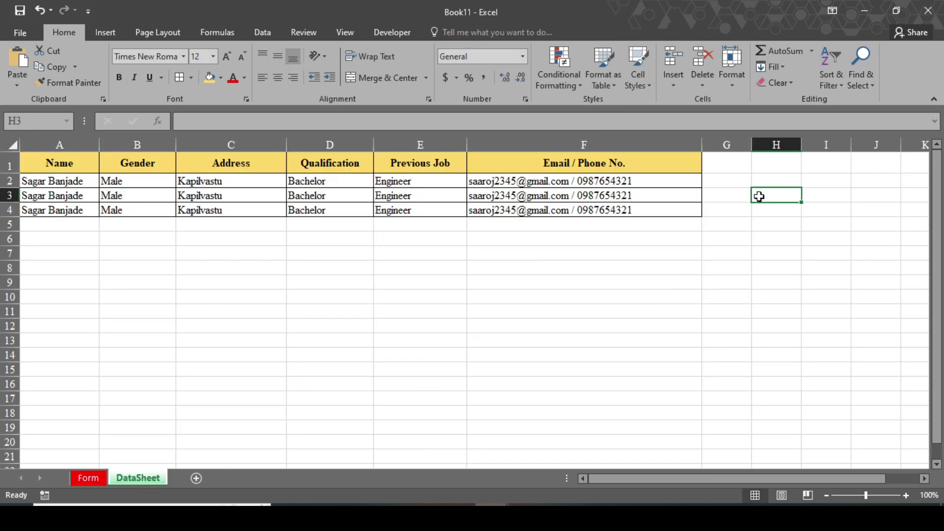
key(ctrl+v)
drag(770, 186, 746, 163)
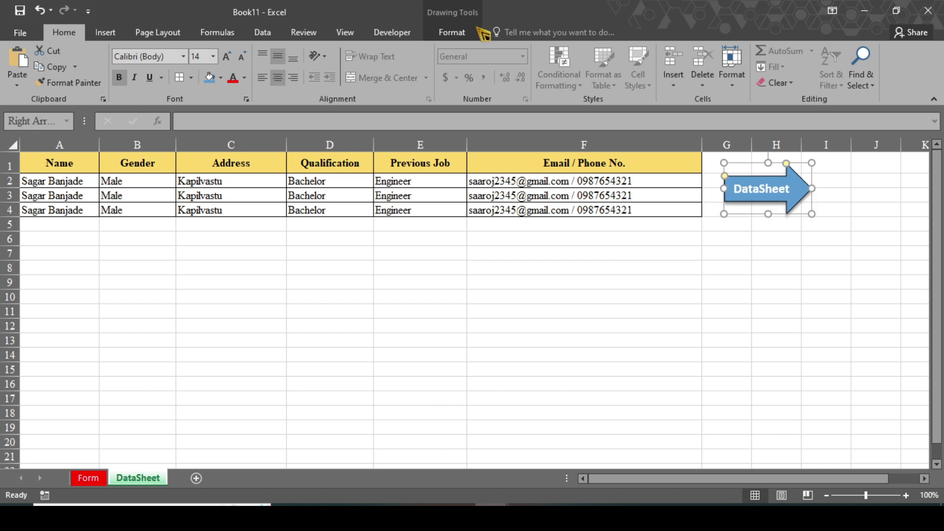
click(713, 82)
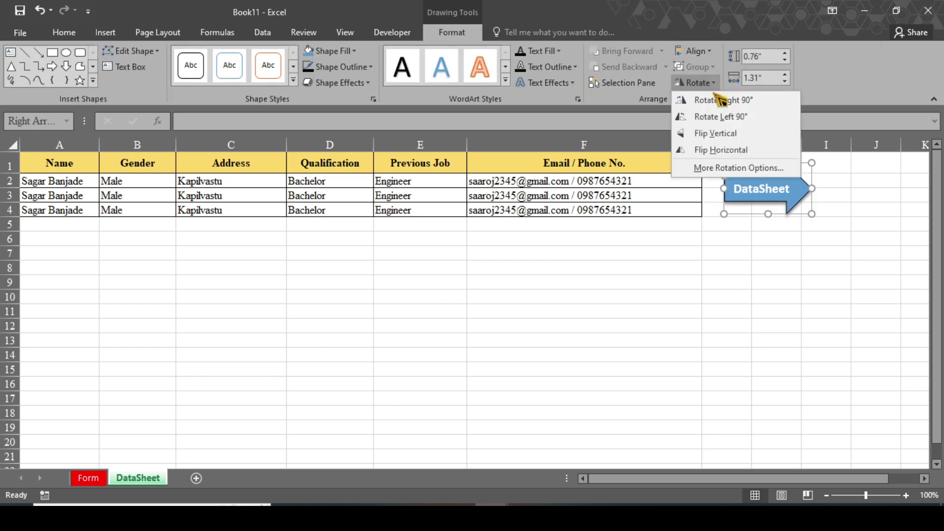
click(722, 150)
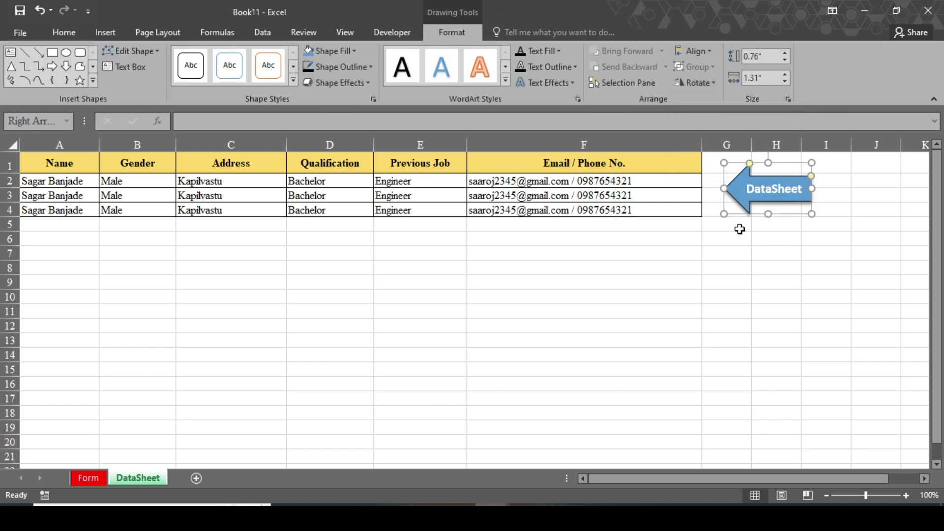
click(803, 189)
key(BackSpace)
key(BackSpace)
key(BackSpace)
key(BackSpace)
key(BackSpace)
key(BackSpace)
key(BackSpace)
key(BackSpace)
key(BackSpace)
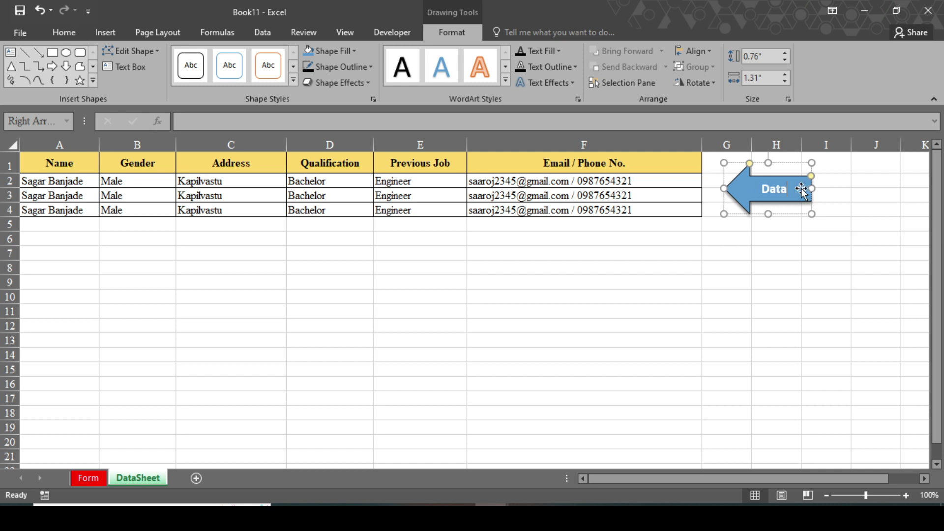
text(Form)
drag(812, 189, 795, 193)
Relink the Form arrow to the Form sheet and follow it back to the form.
right_click(793, 194)
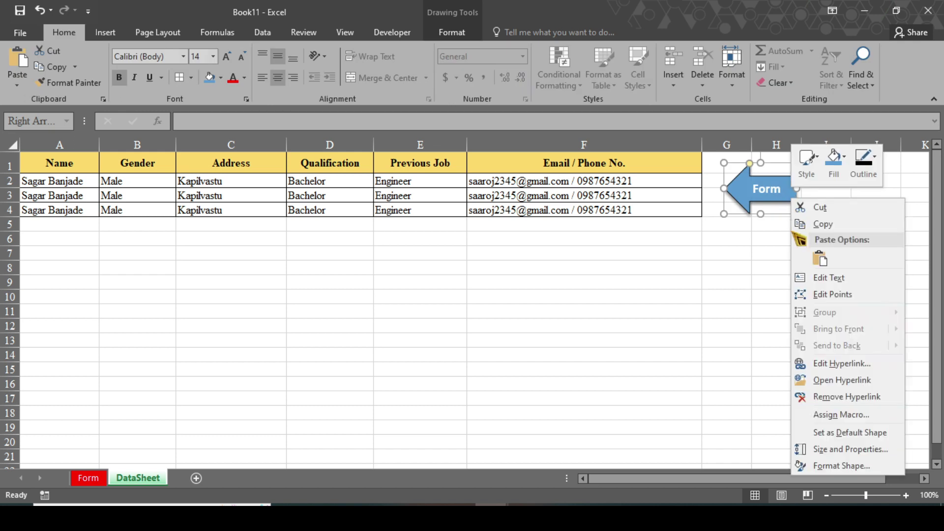
click(839, 365)
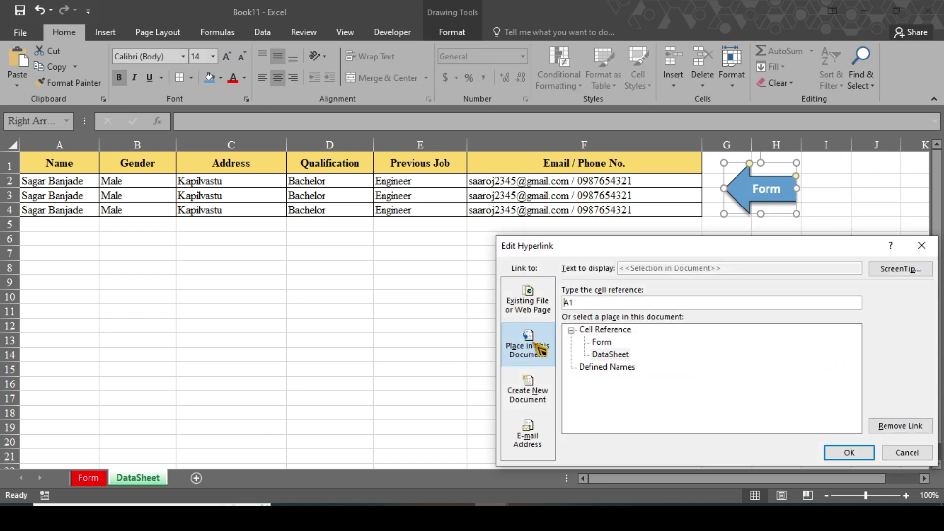
click(602, 343)
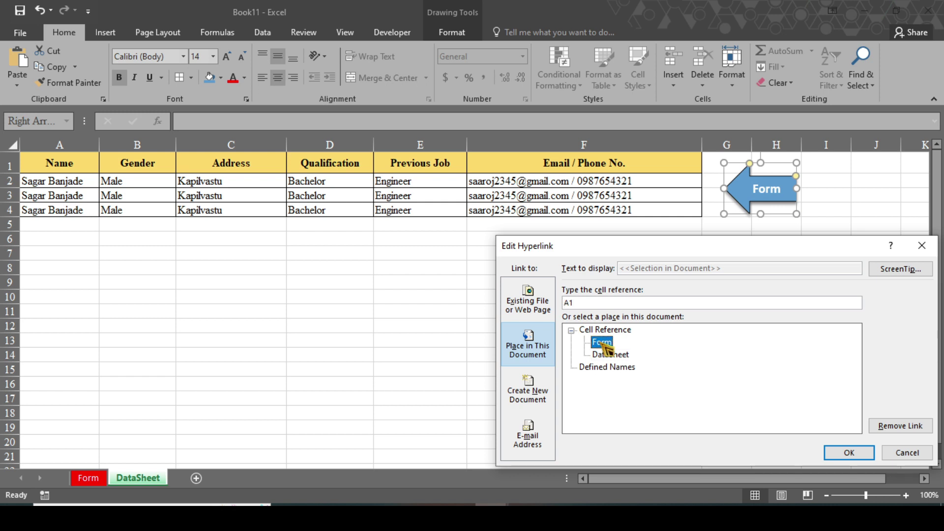
click(845, 454)
click(677, 326)
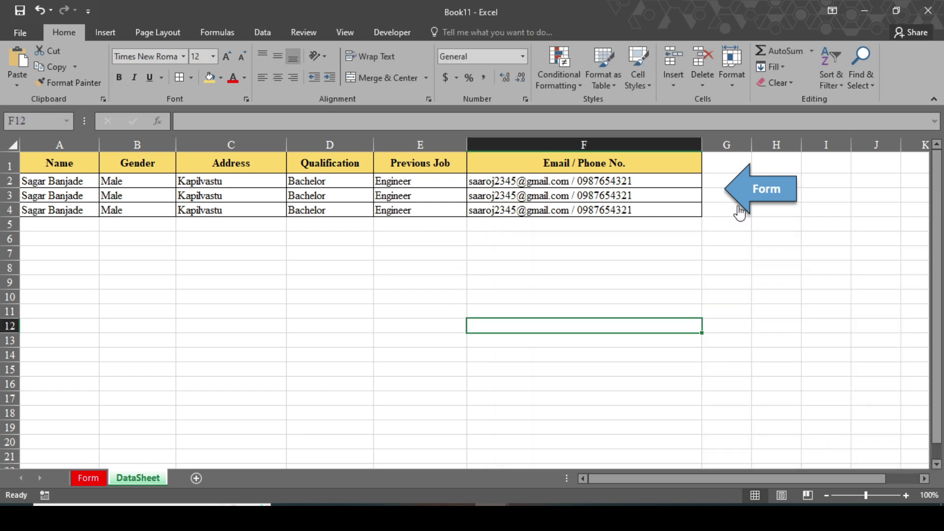
click(743, 191)
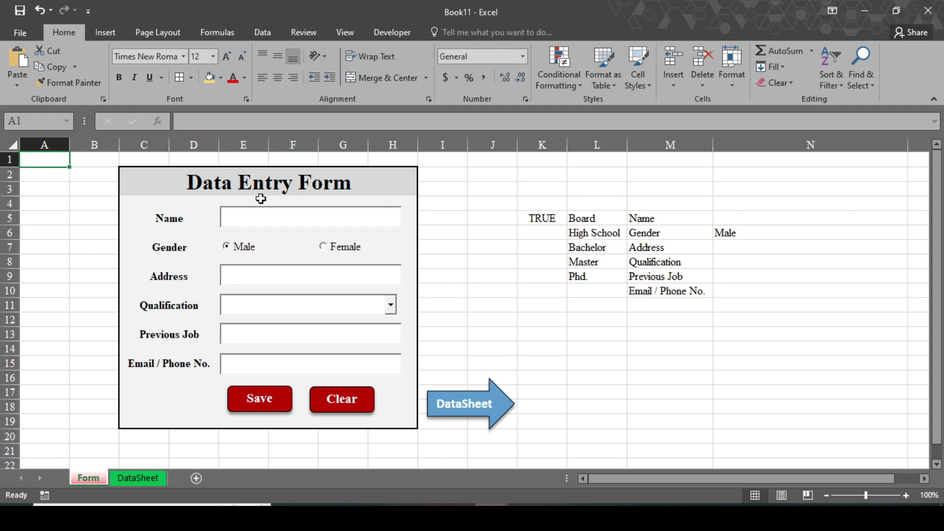
Hide the helper columns K to N on the Form sheet.
drag(550, 142, 742, 143)
right_click(742, 143)
click(811, 330)
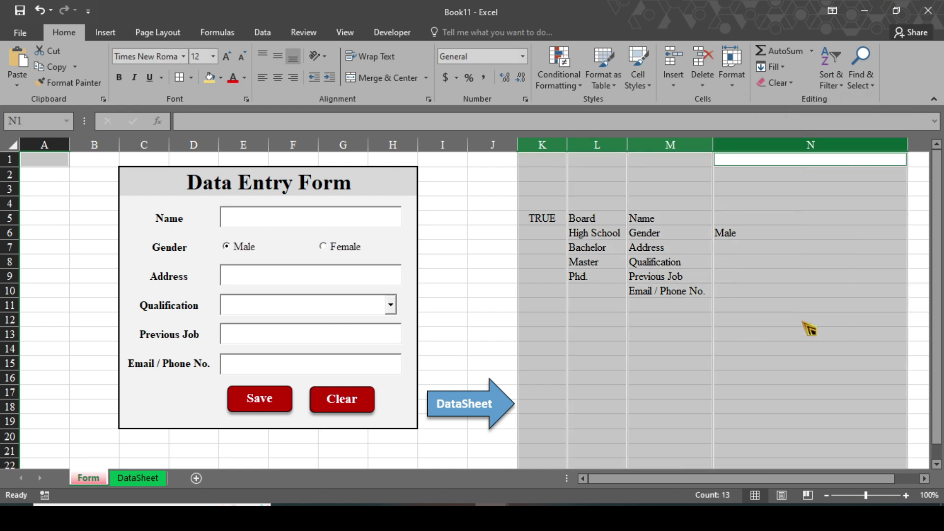
Turn off gridlines on the Form sheet from the View tab.
click(262, 32)
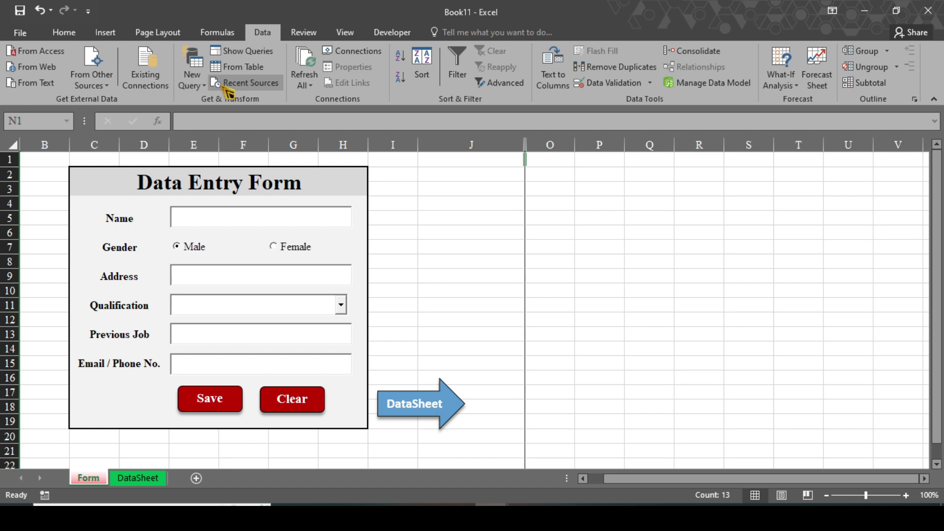
click(345, 32)
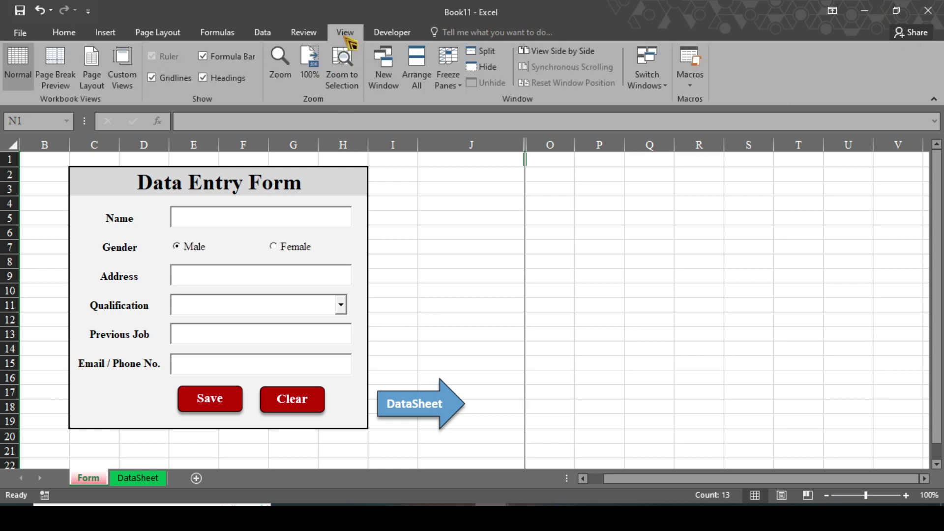
click(157, 80)
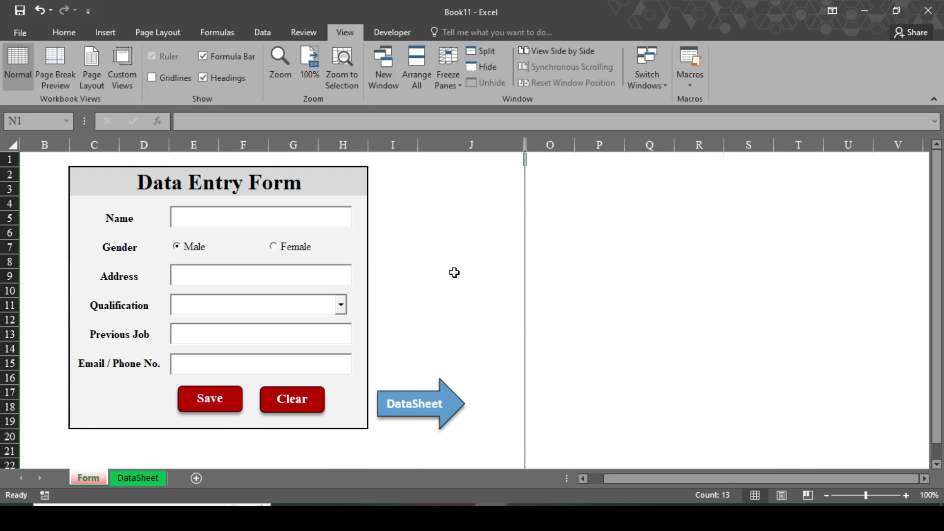
click(454, 273)
Enter a sample name, Female gender, an address and Master qualification in the form.
click(222, 218)
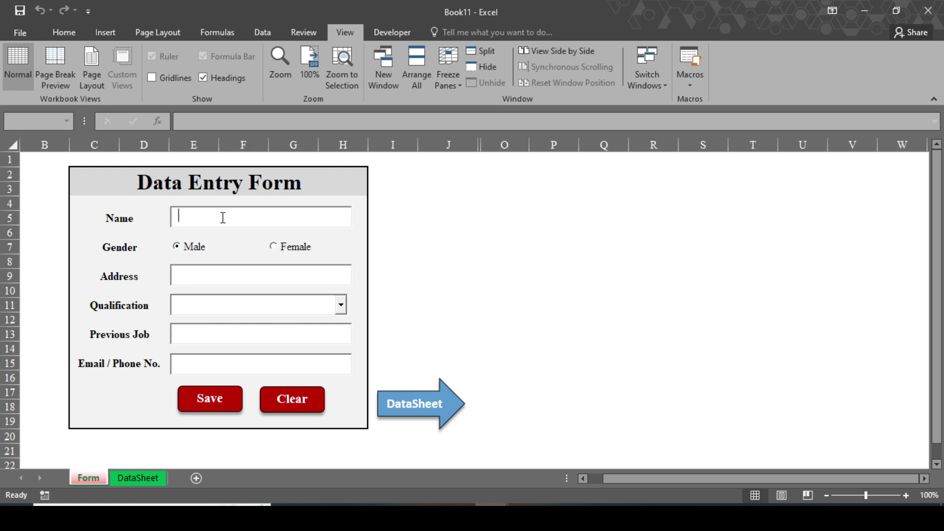
text(XYc)
click(274, 247)
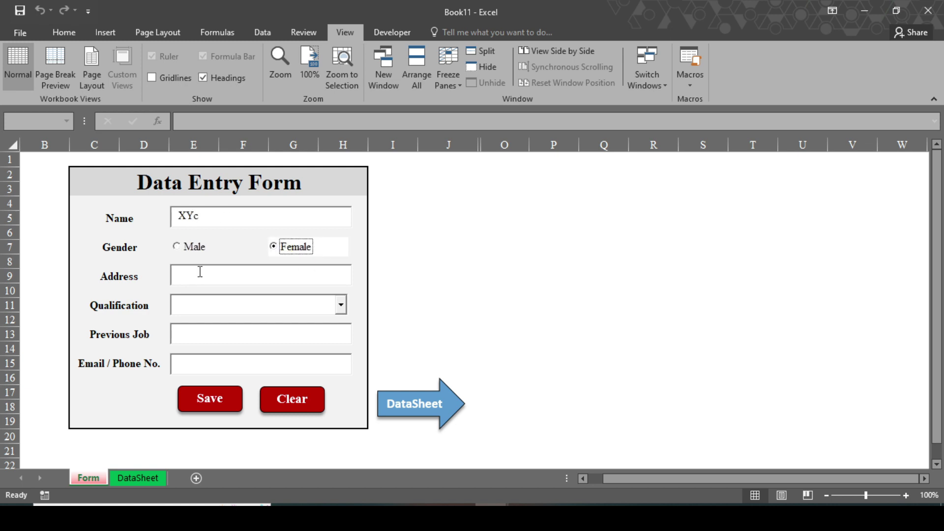
click(200, 273)
text(pokhara)
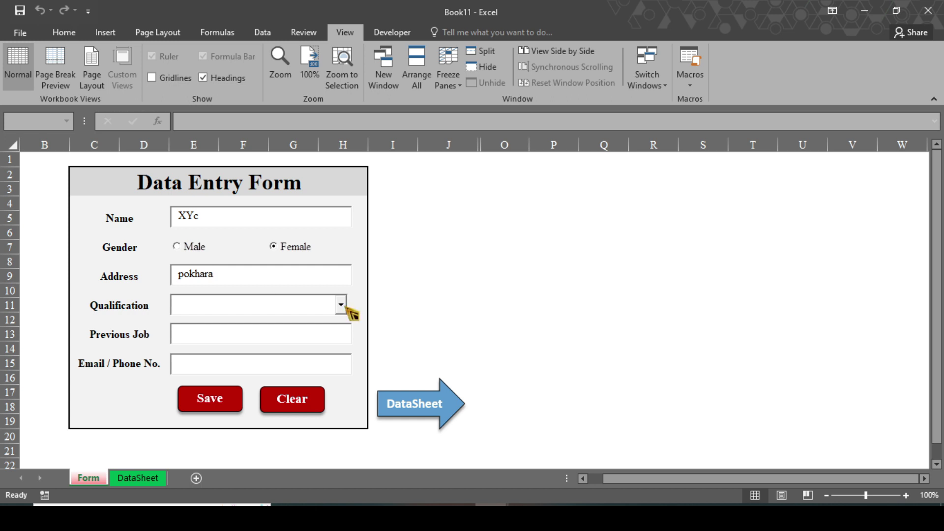
click(331, 310)
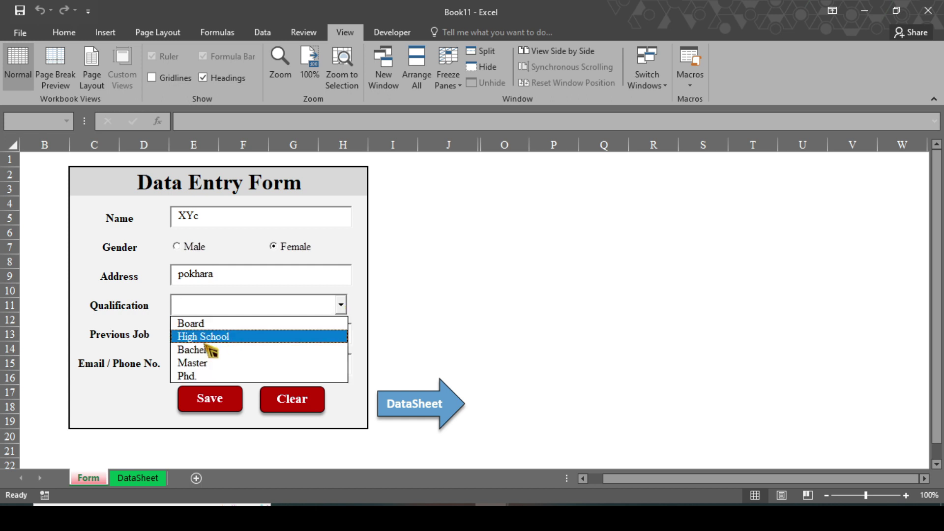
click(202, 363)
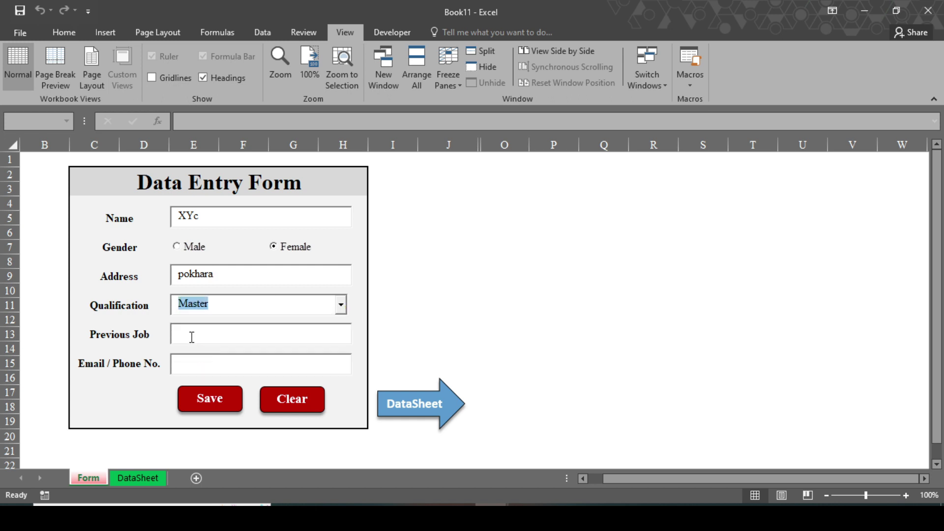
Enter previous job 'managerjgasyut', save the record, then clear the form.
click(192, 337)
text(manager)
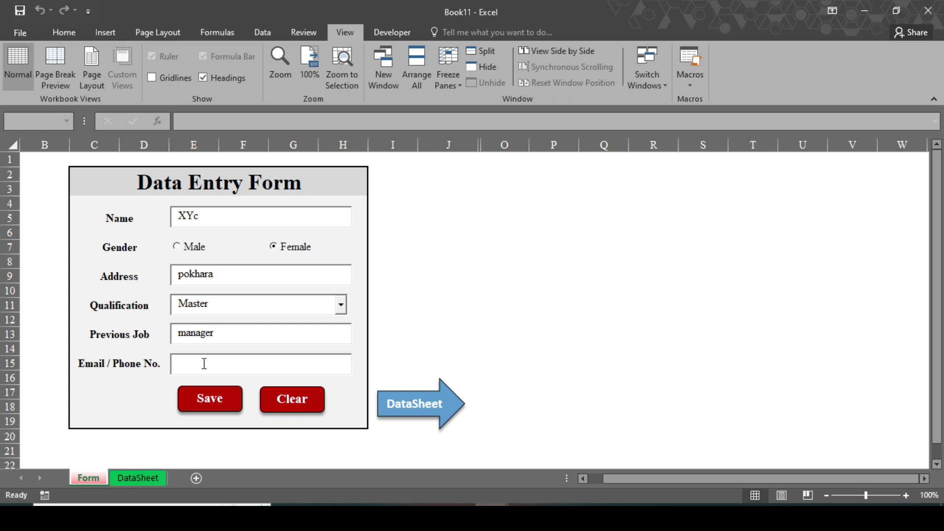
text(jgasyut)
click(235, 415)
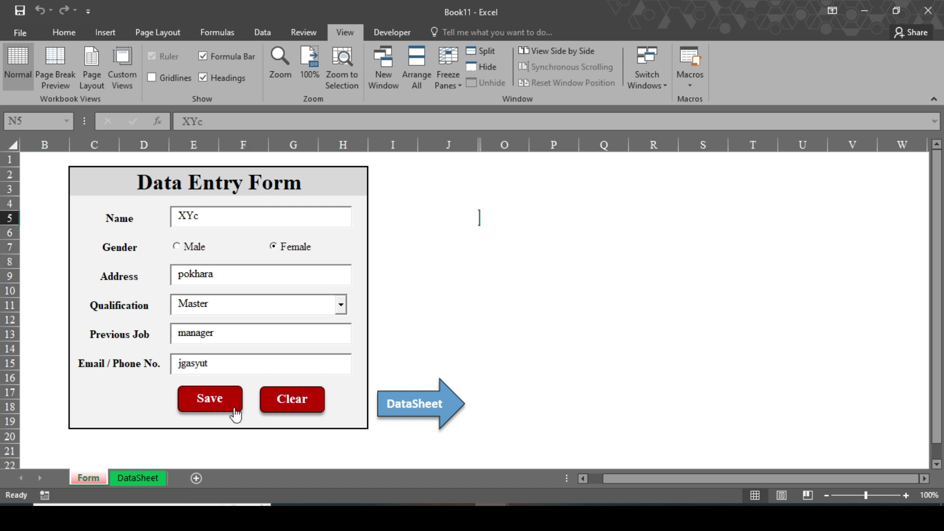
click(274, 412)
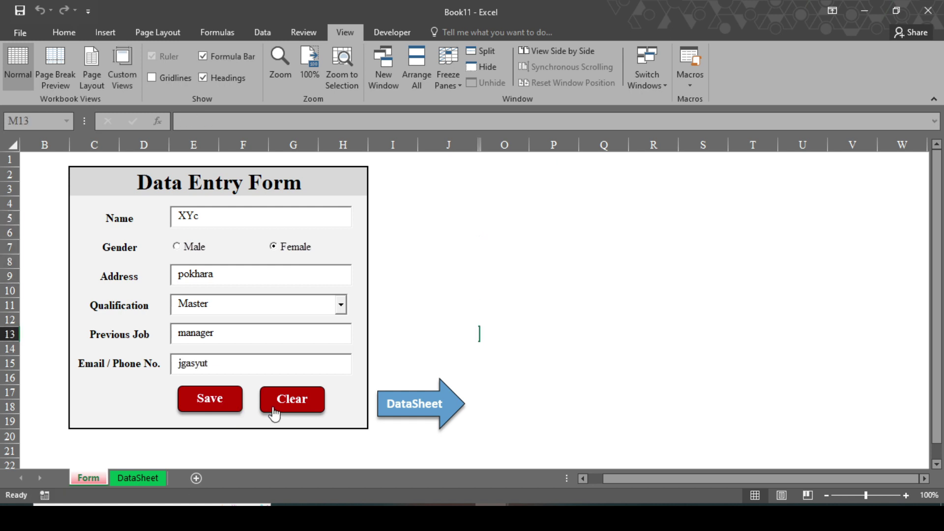